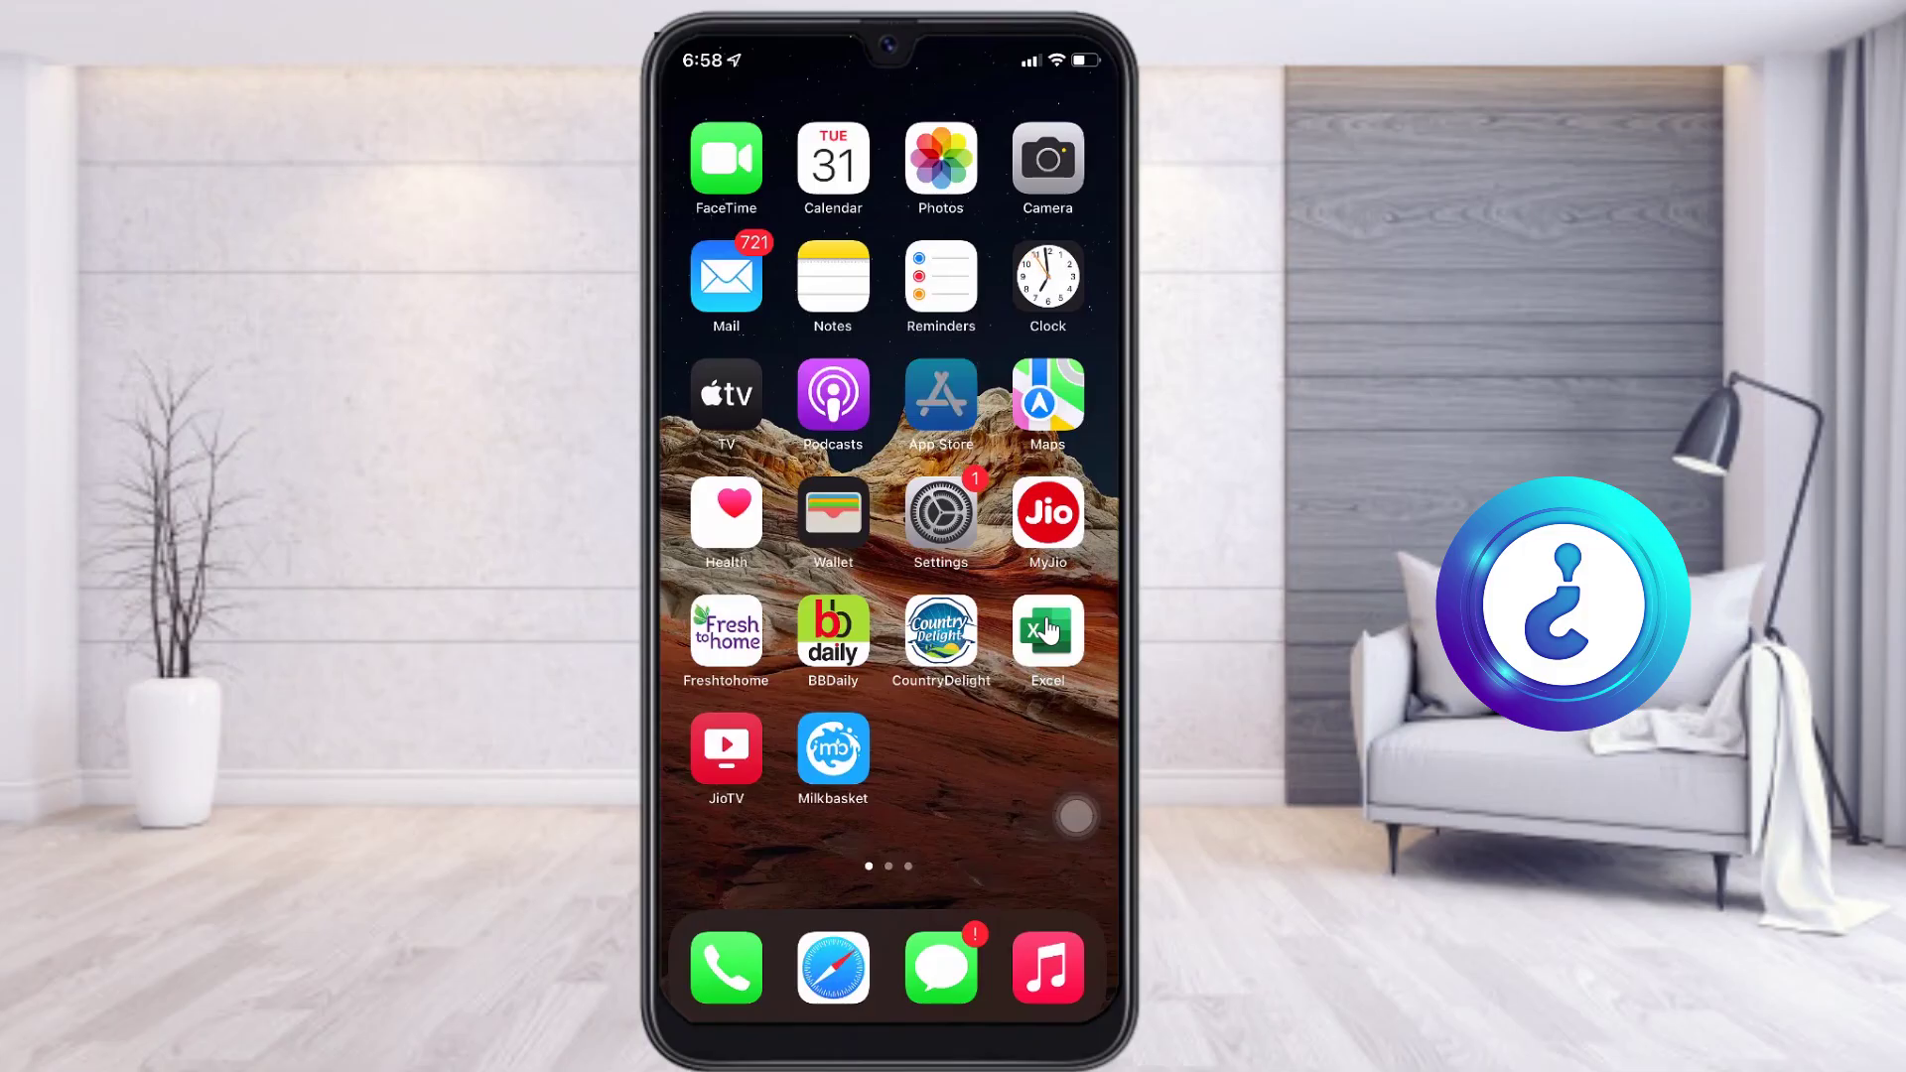
- Search the App Store for "excel" and open Microsoft Excel from its listing
left_click(1047, 630)
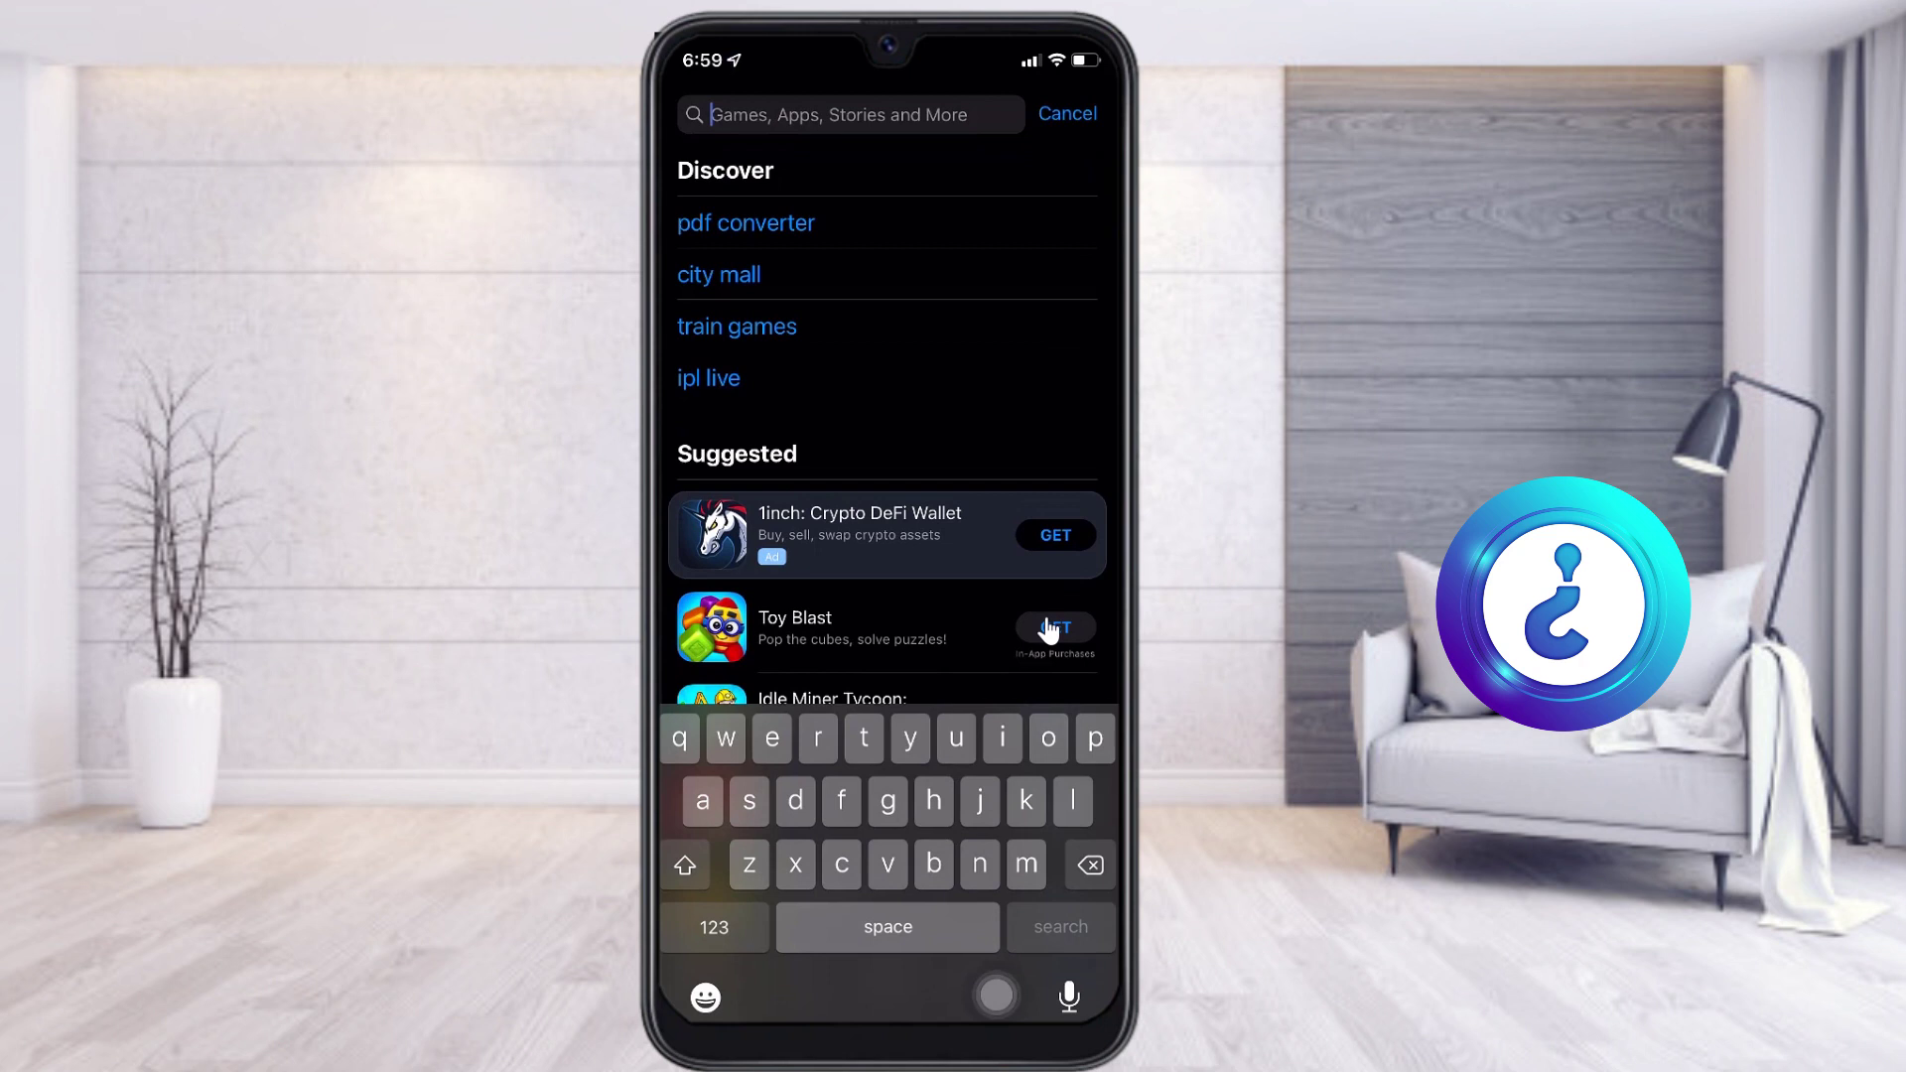
type("excel")
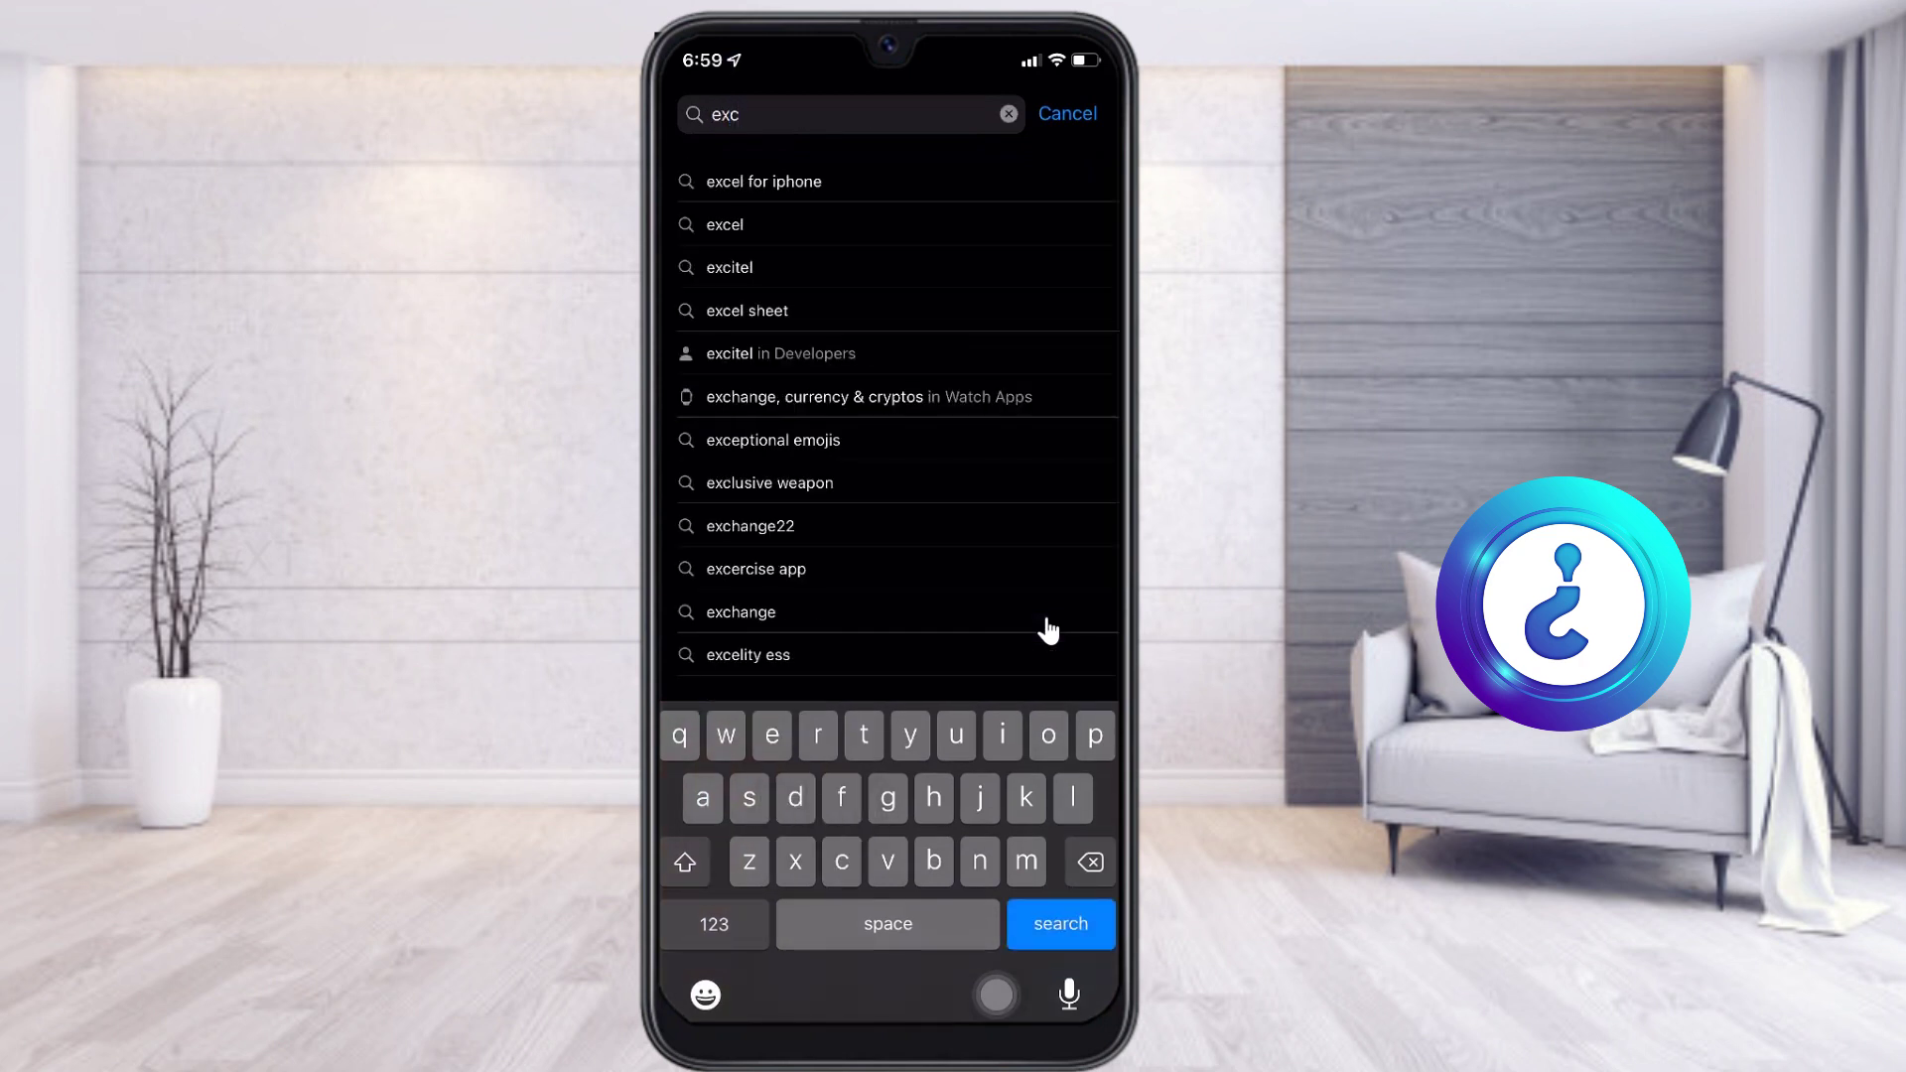
key("Return")
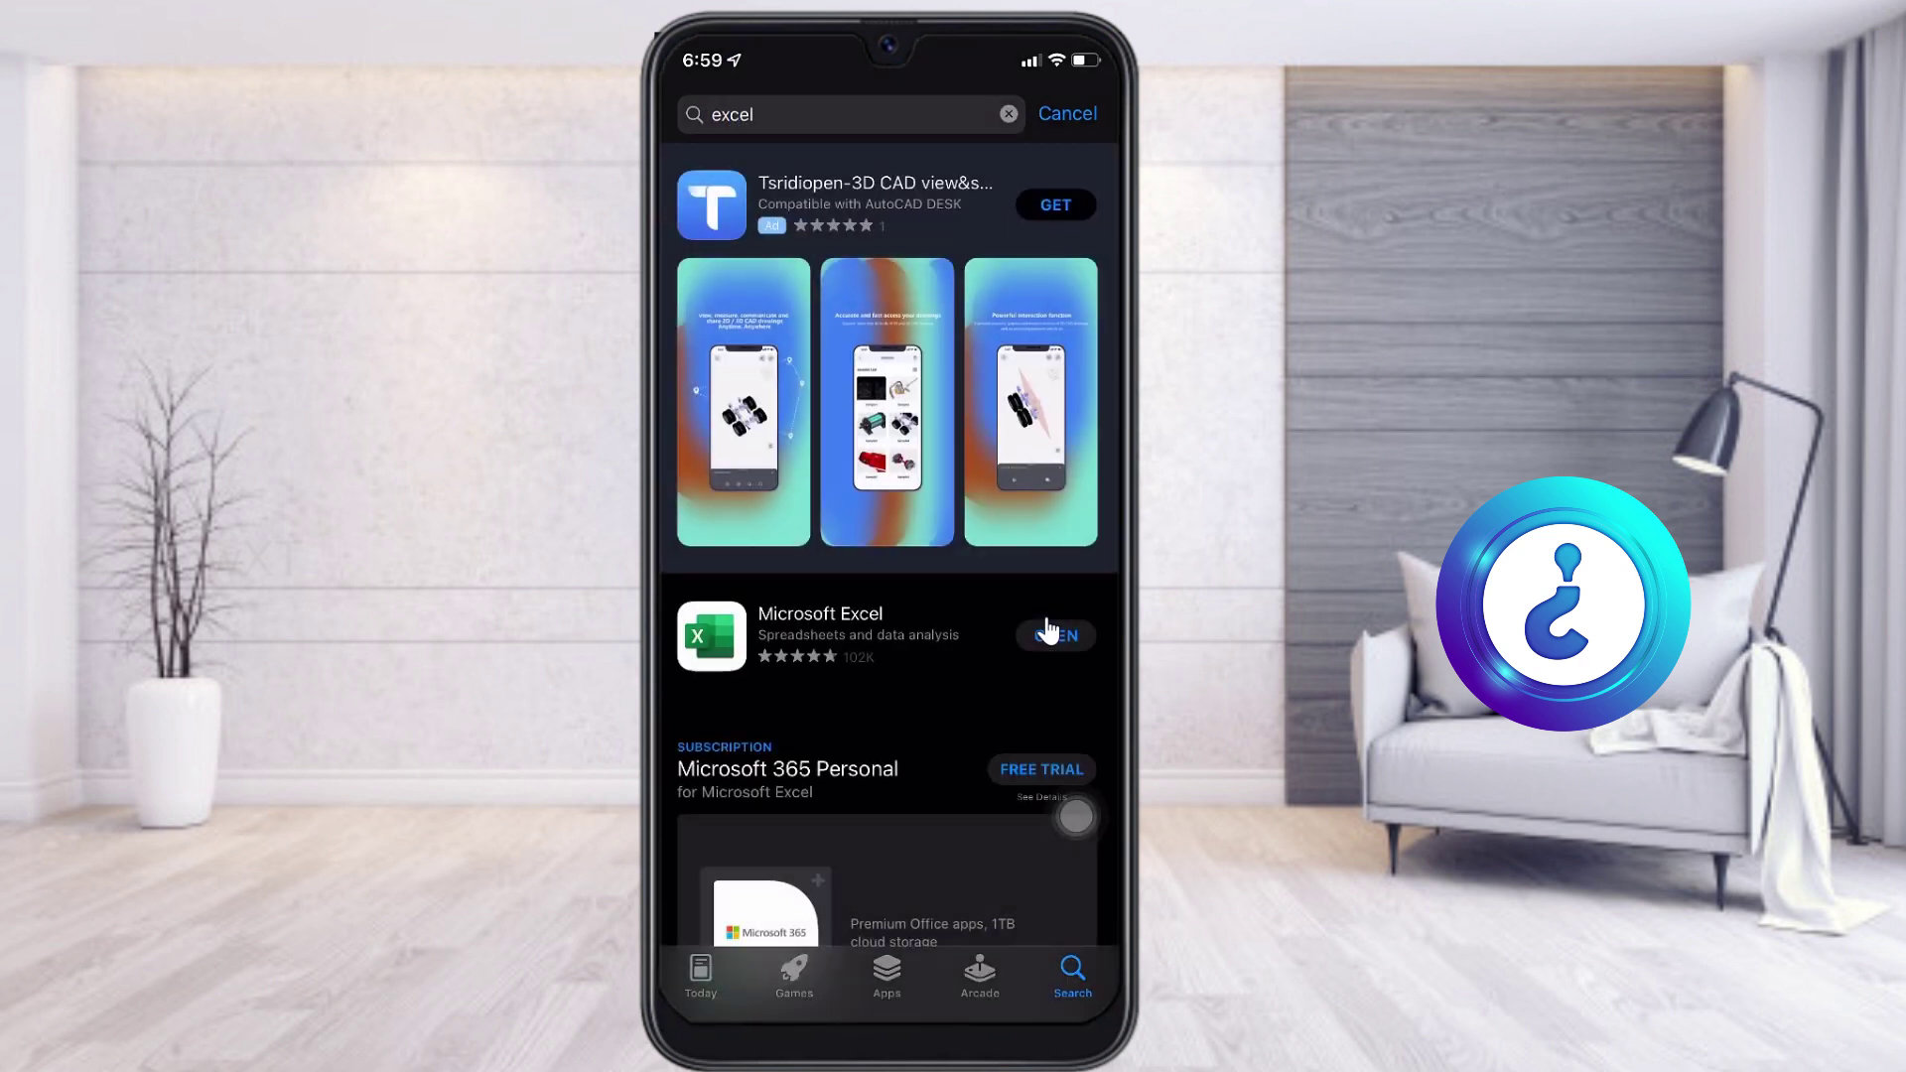
scroll(1047, 630, "down", 3)
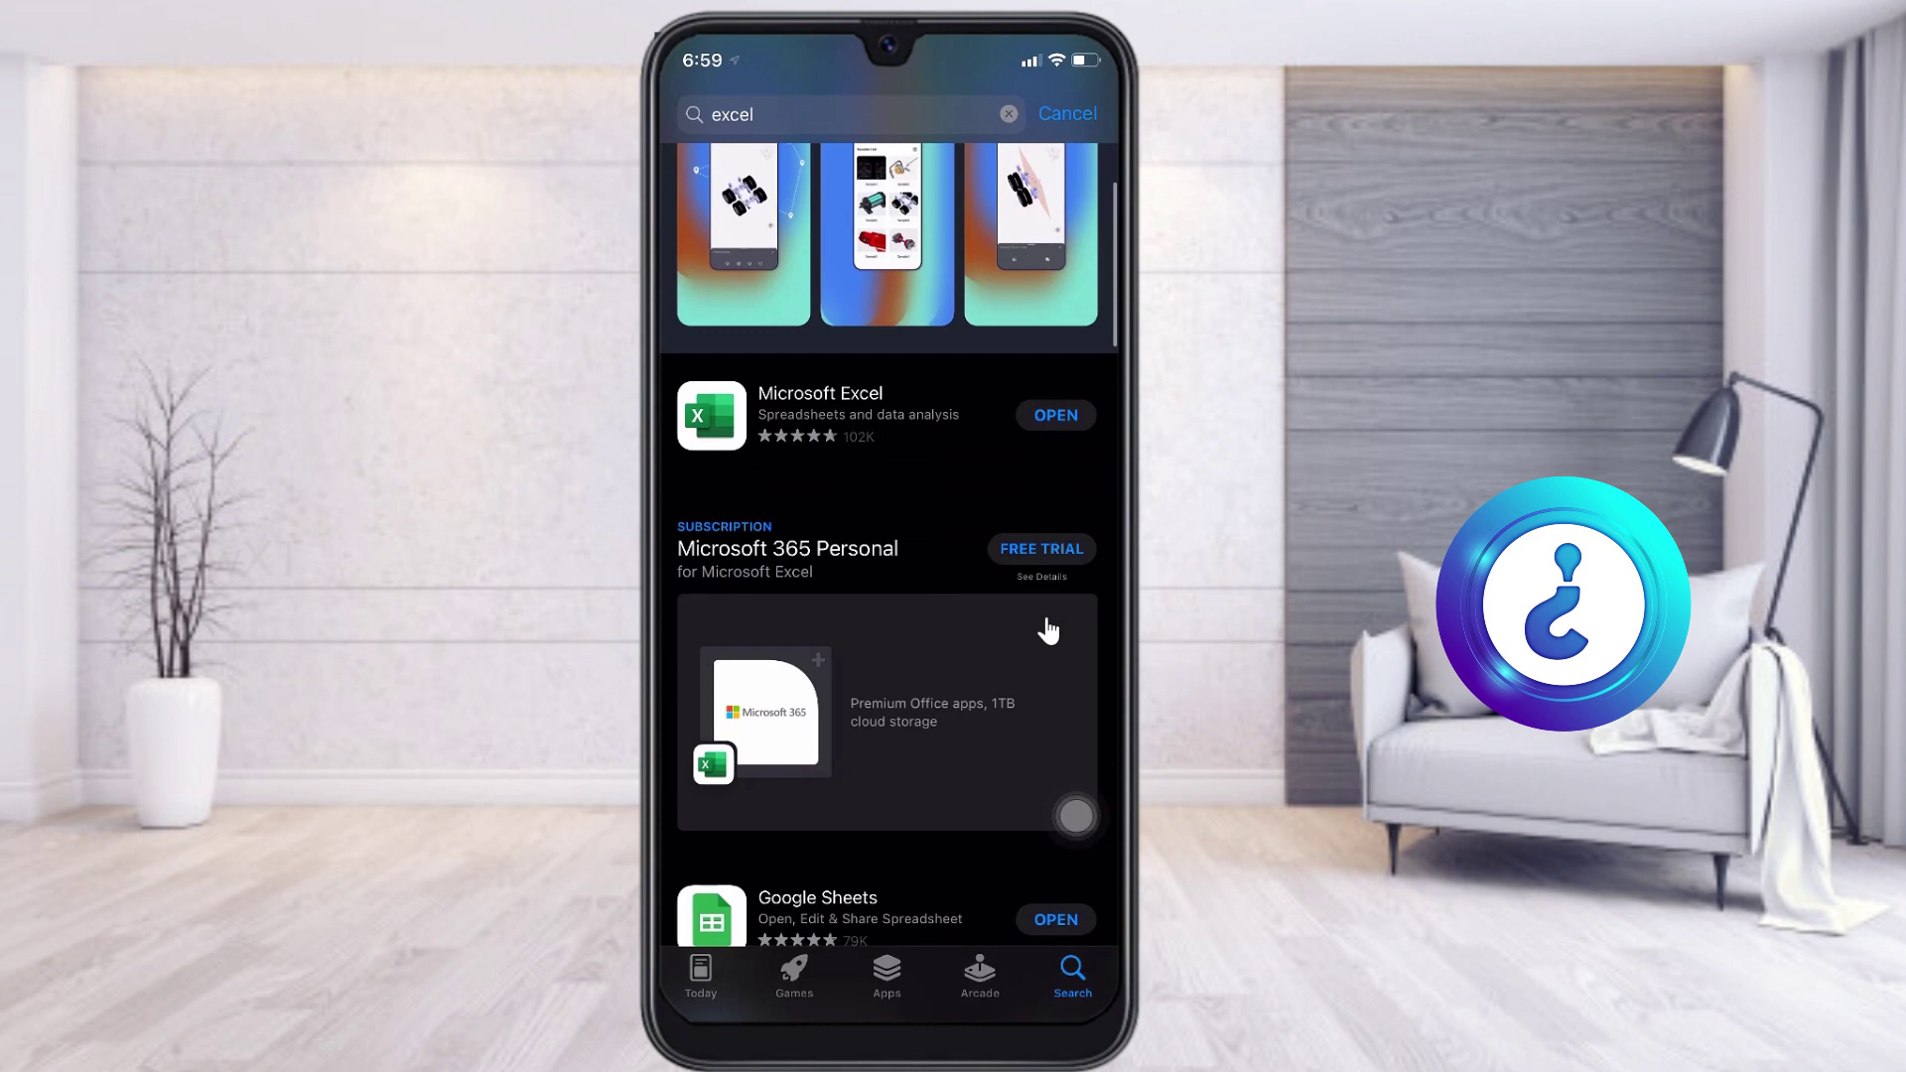
left_click(1050, 417)
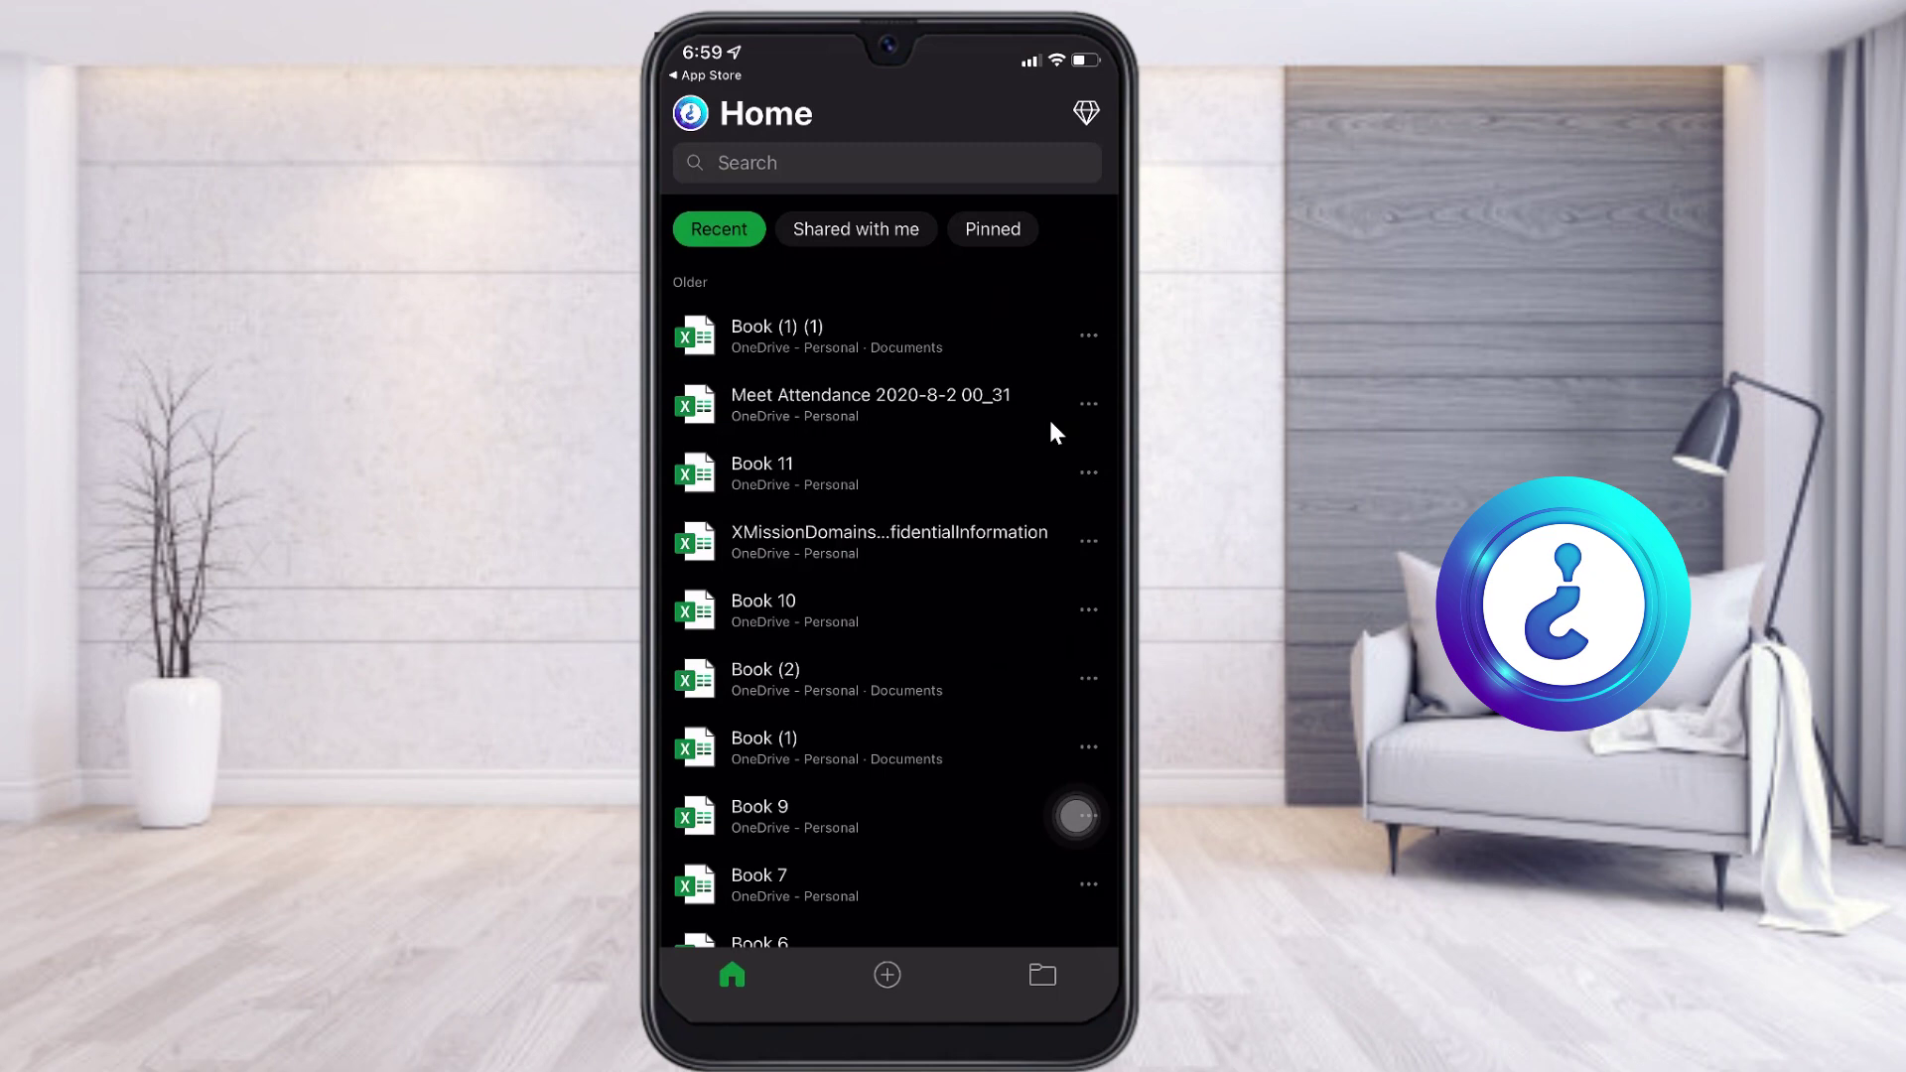
- Return to the home screen, reopen Excel and create a blank workbook from the new-file templates
key("super+h")
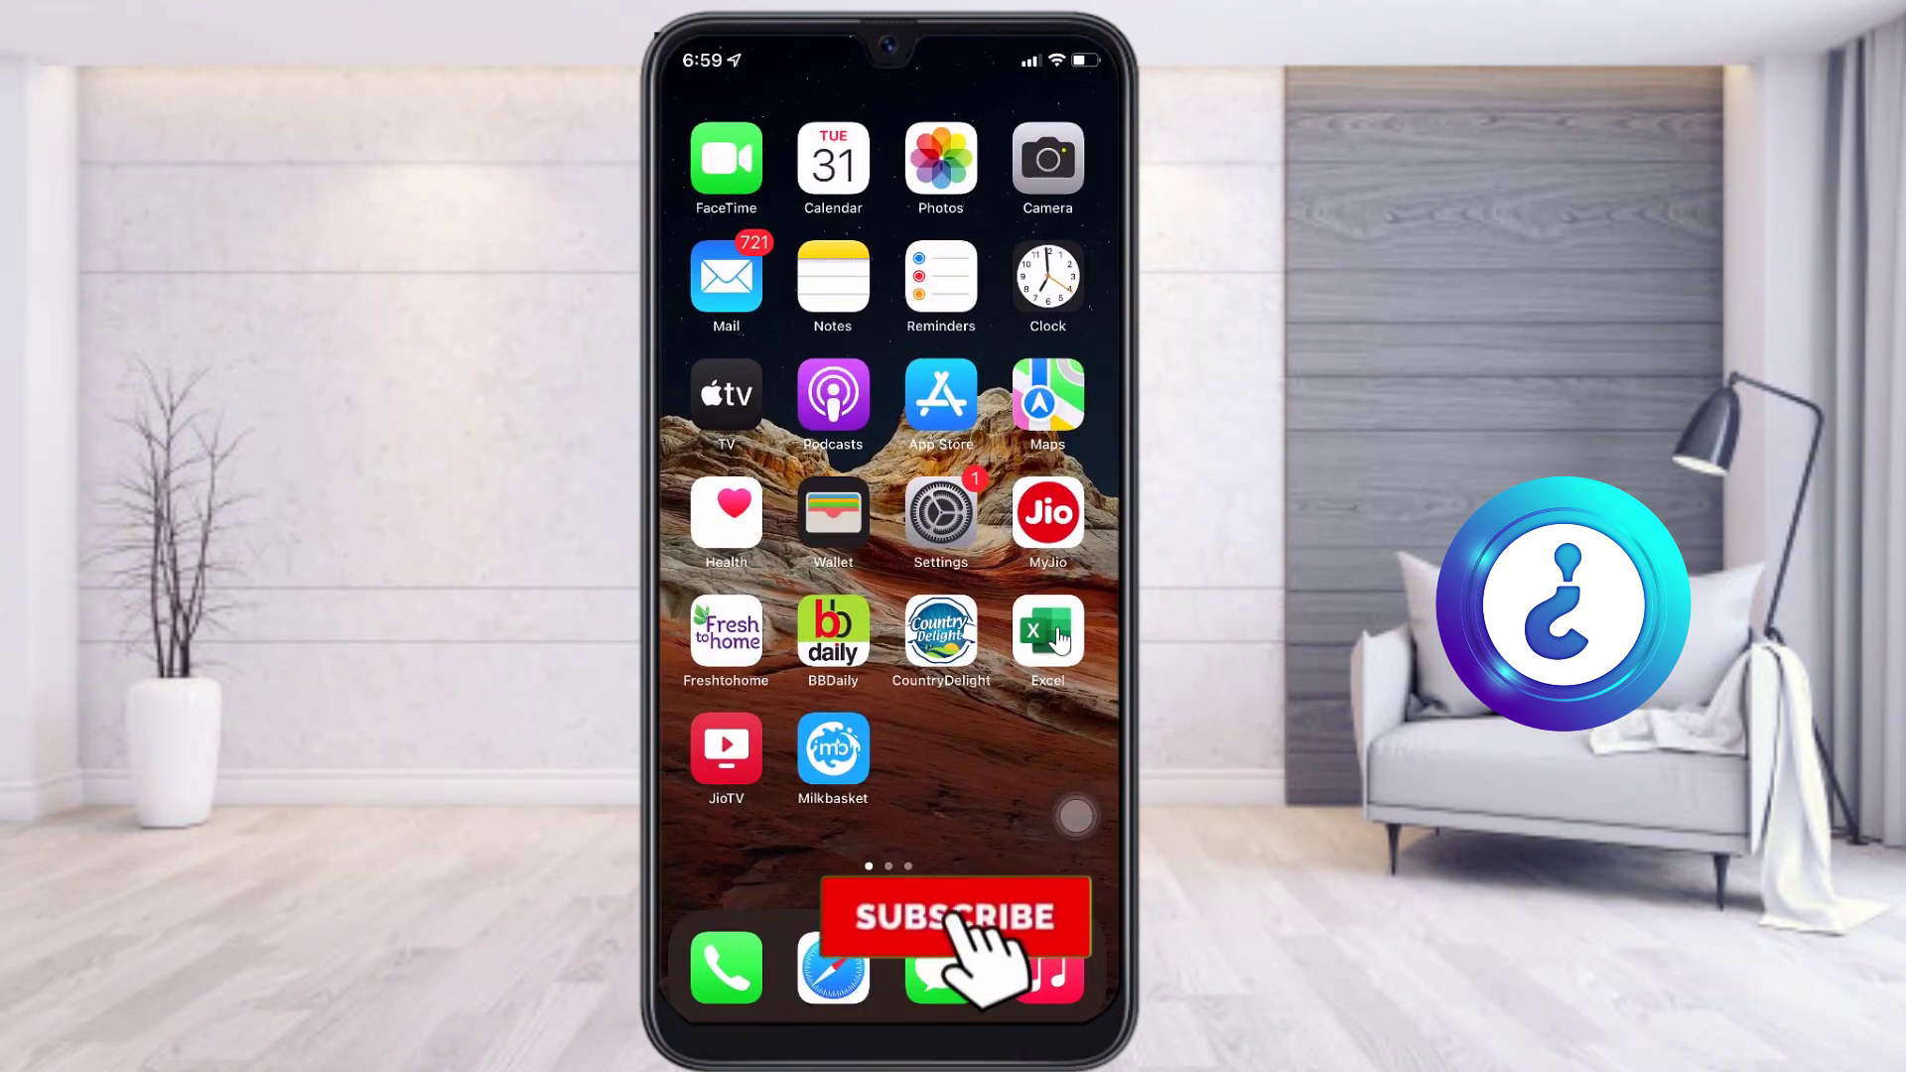
left_click(1048, 632)
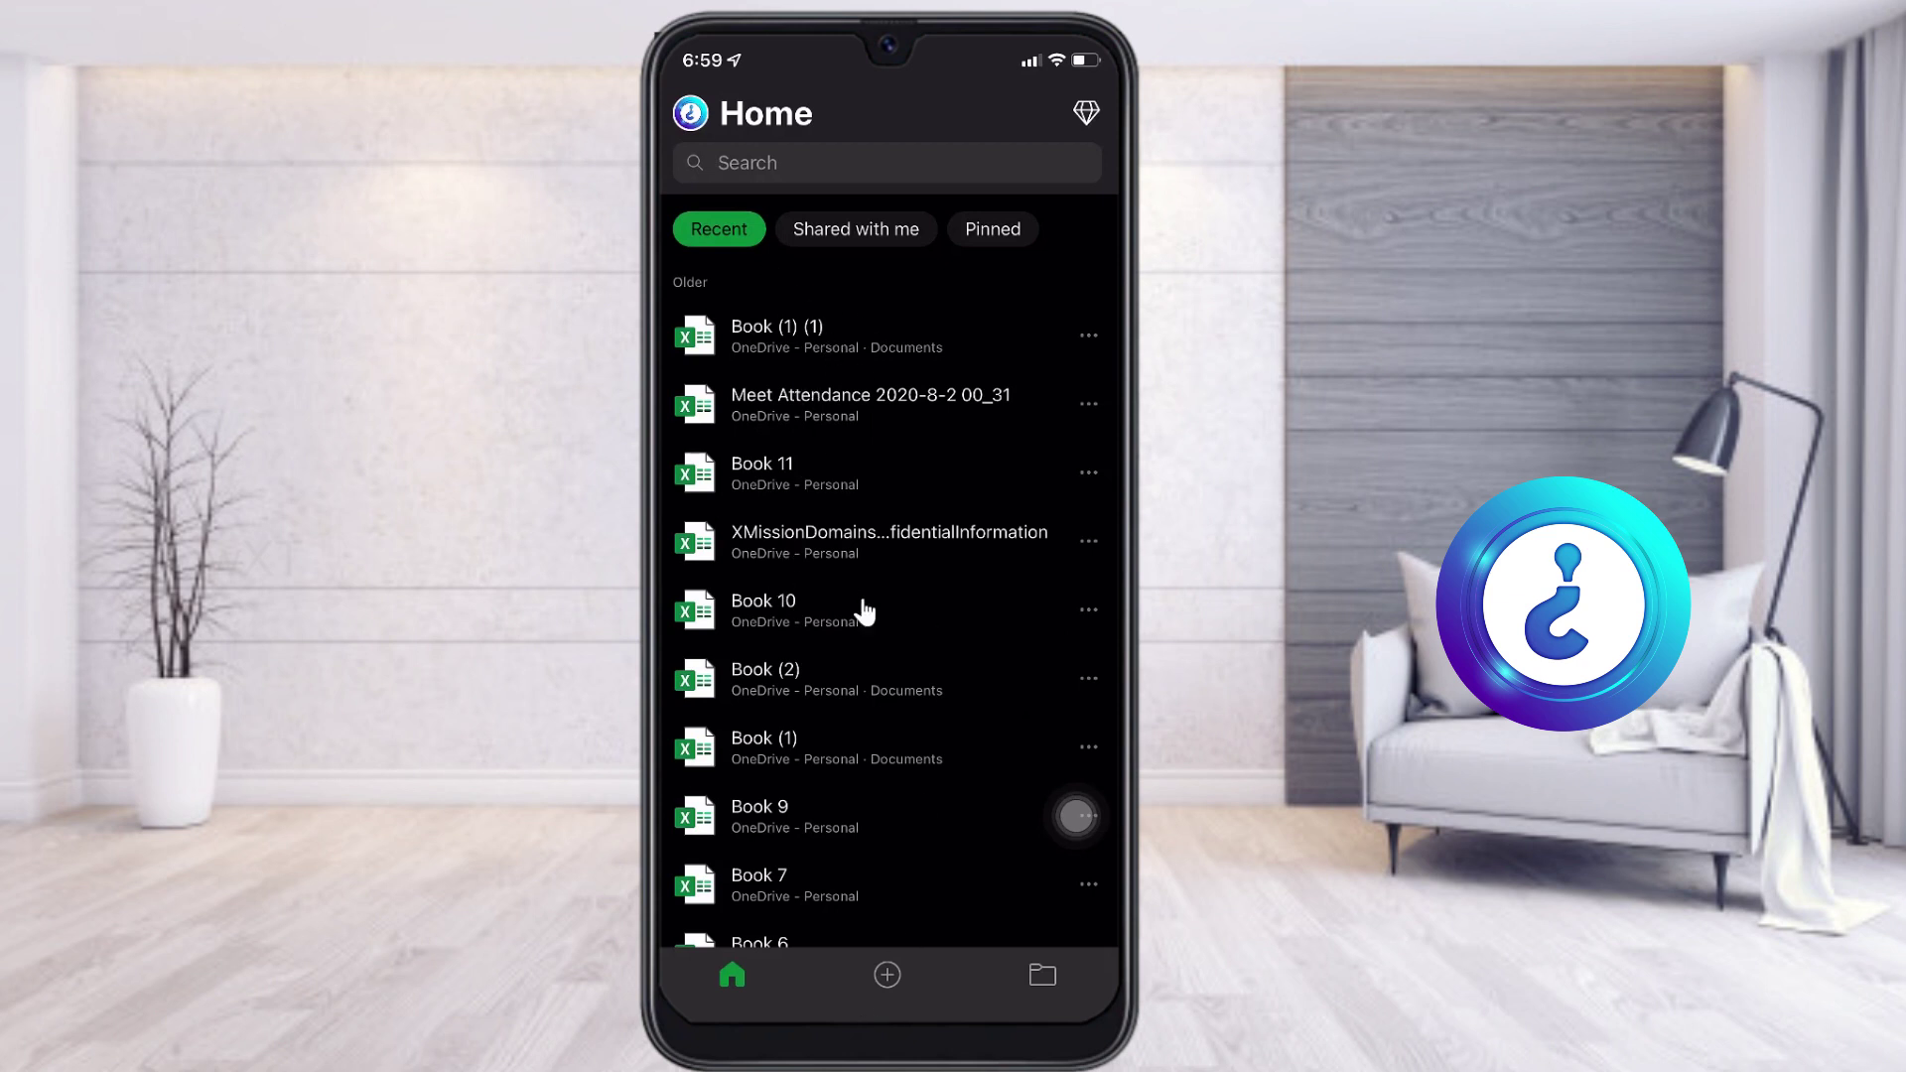
left_click(888, 975)
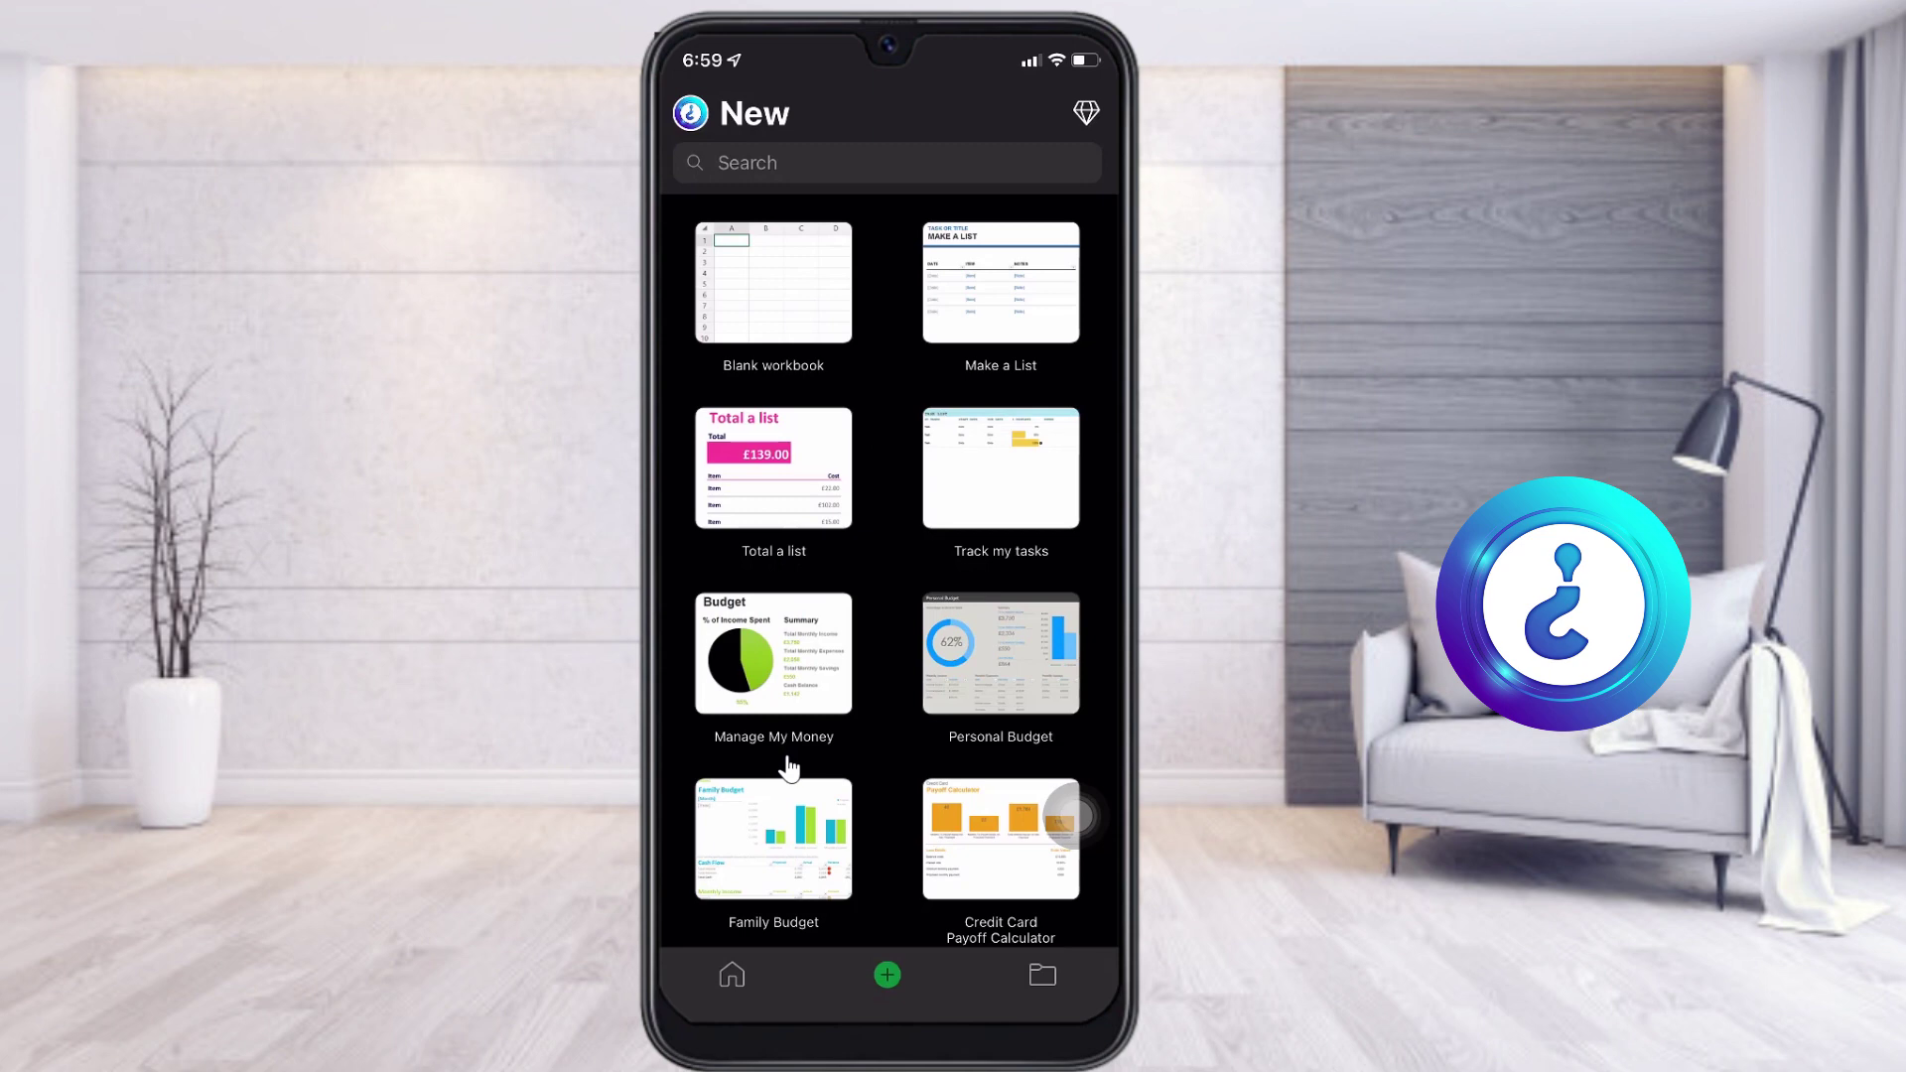
scroll(789, 767, "down", 5)
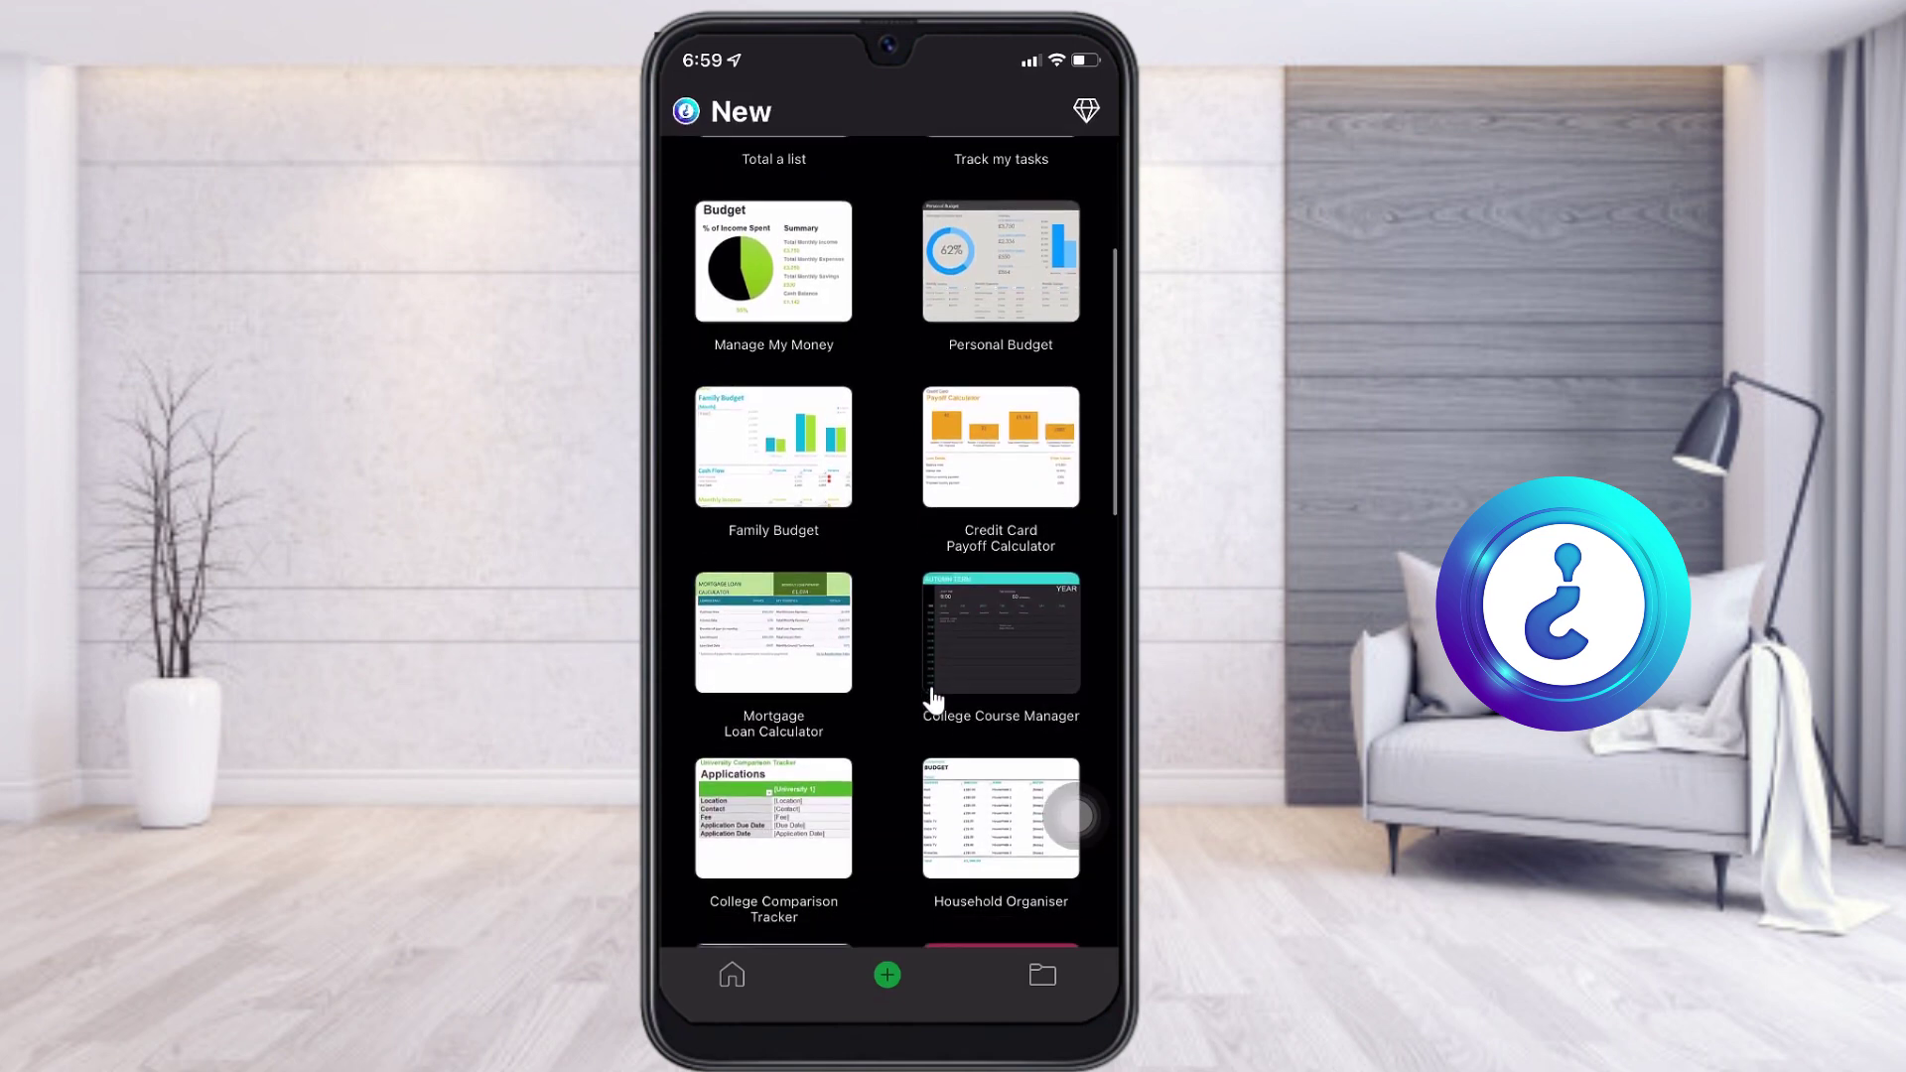
scroll(929, 702, "up", 8)
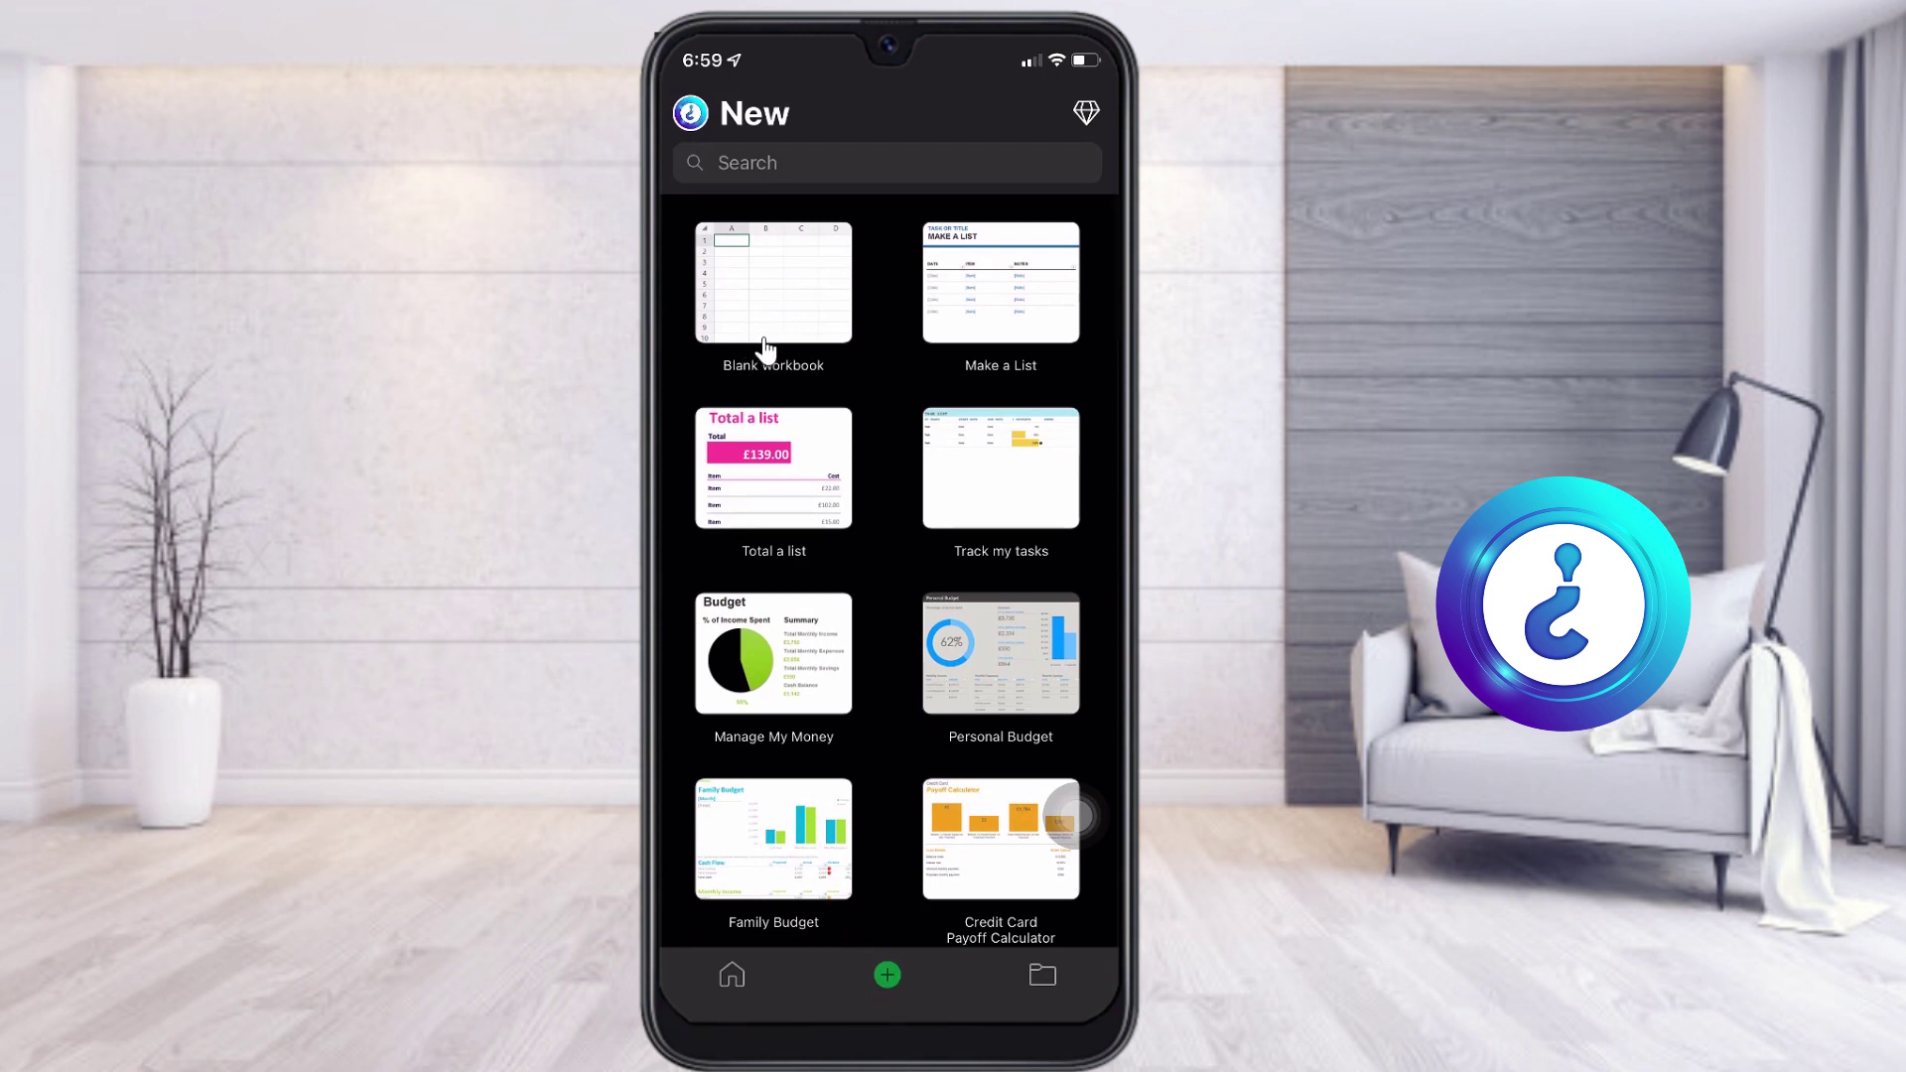
left_click(765, 348)
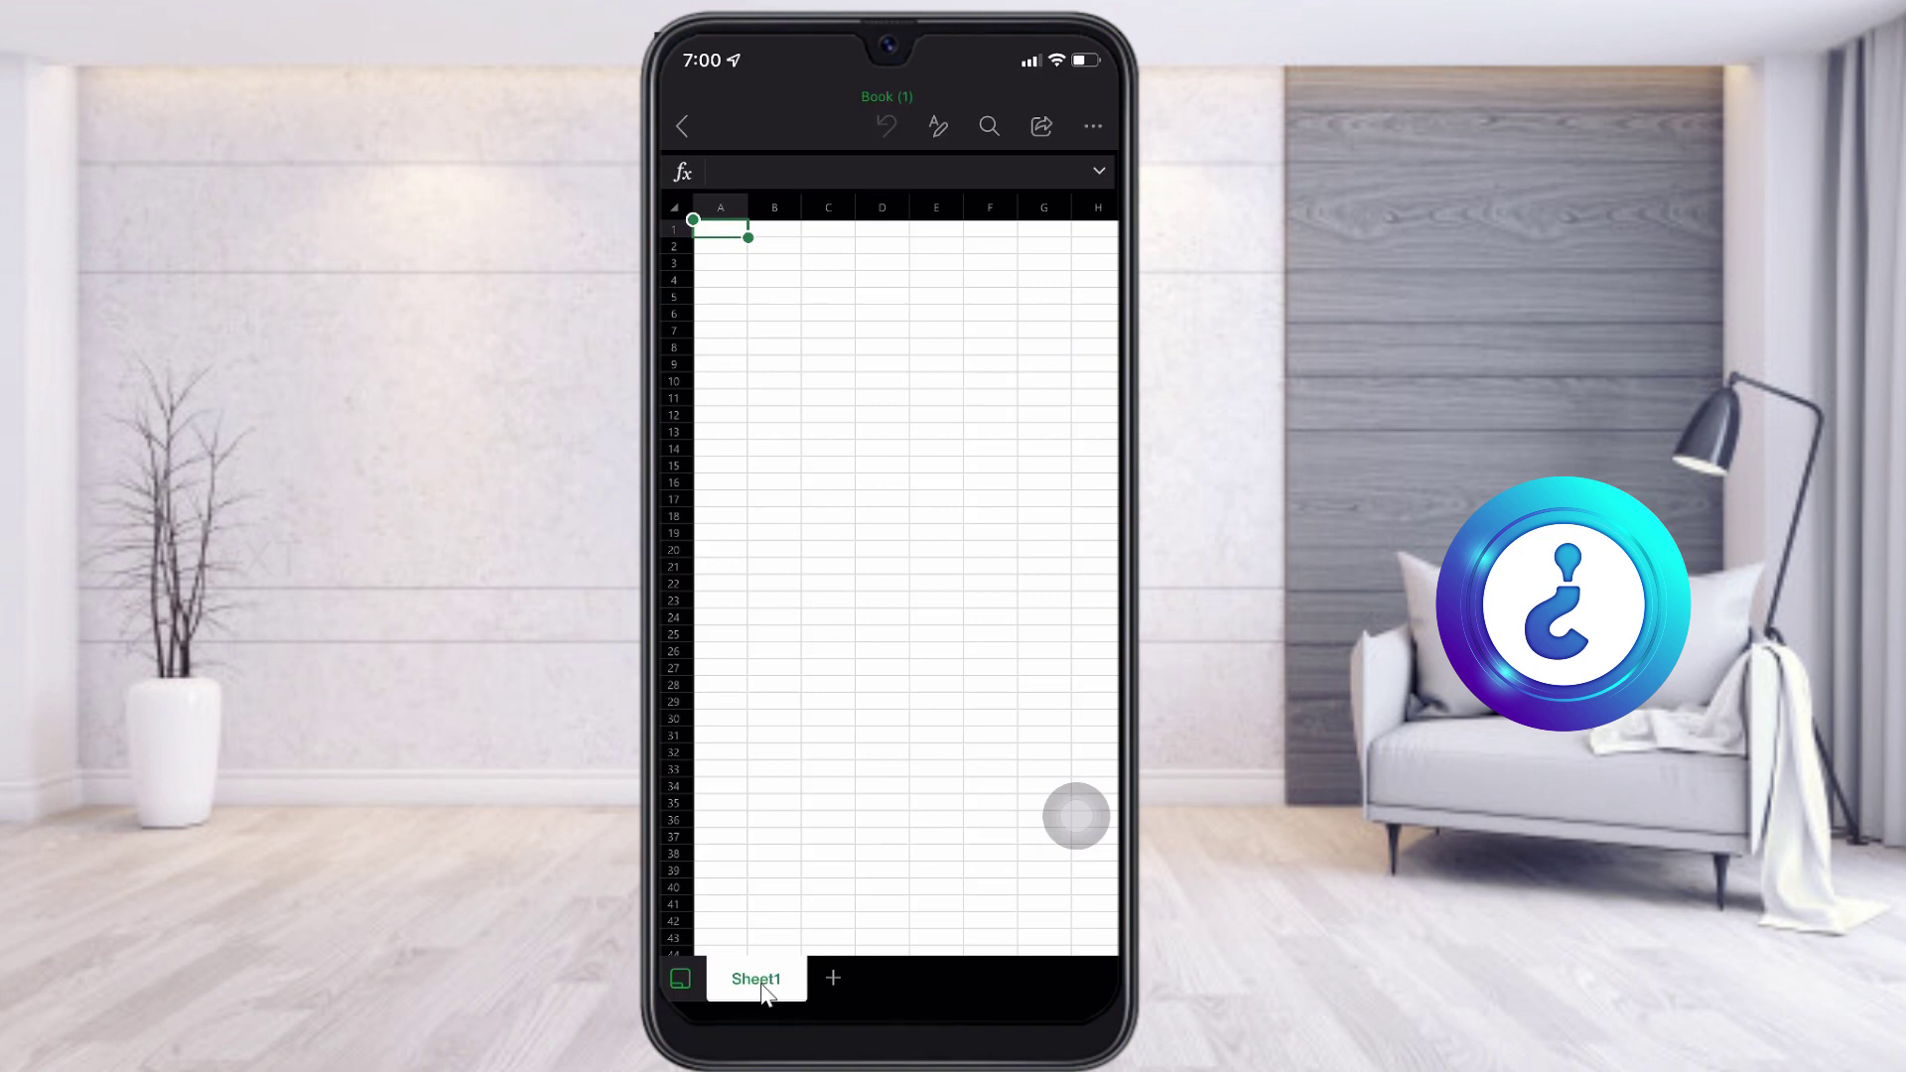
- Add two new sheets to the workbook after Sheet1
left_click(833, 981)
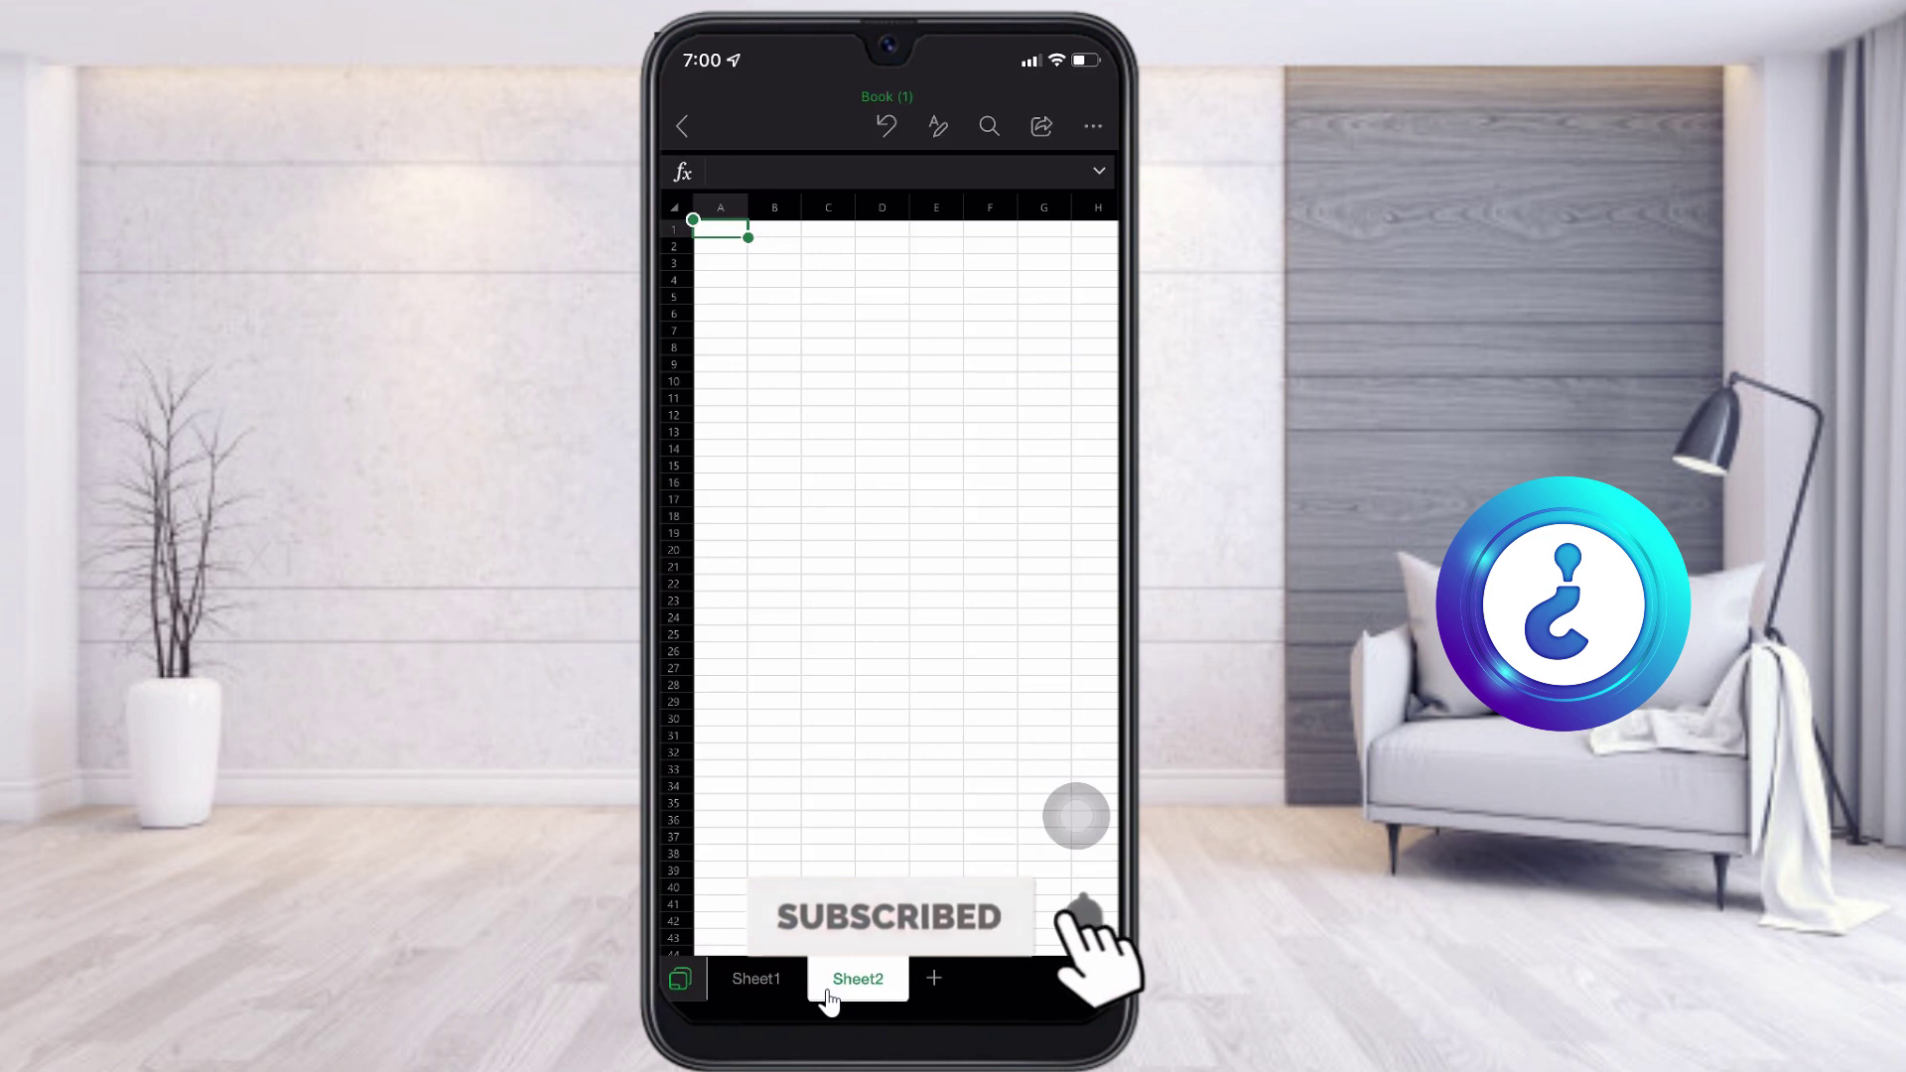
left_click(933, 979)
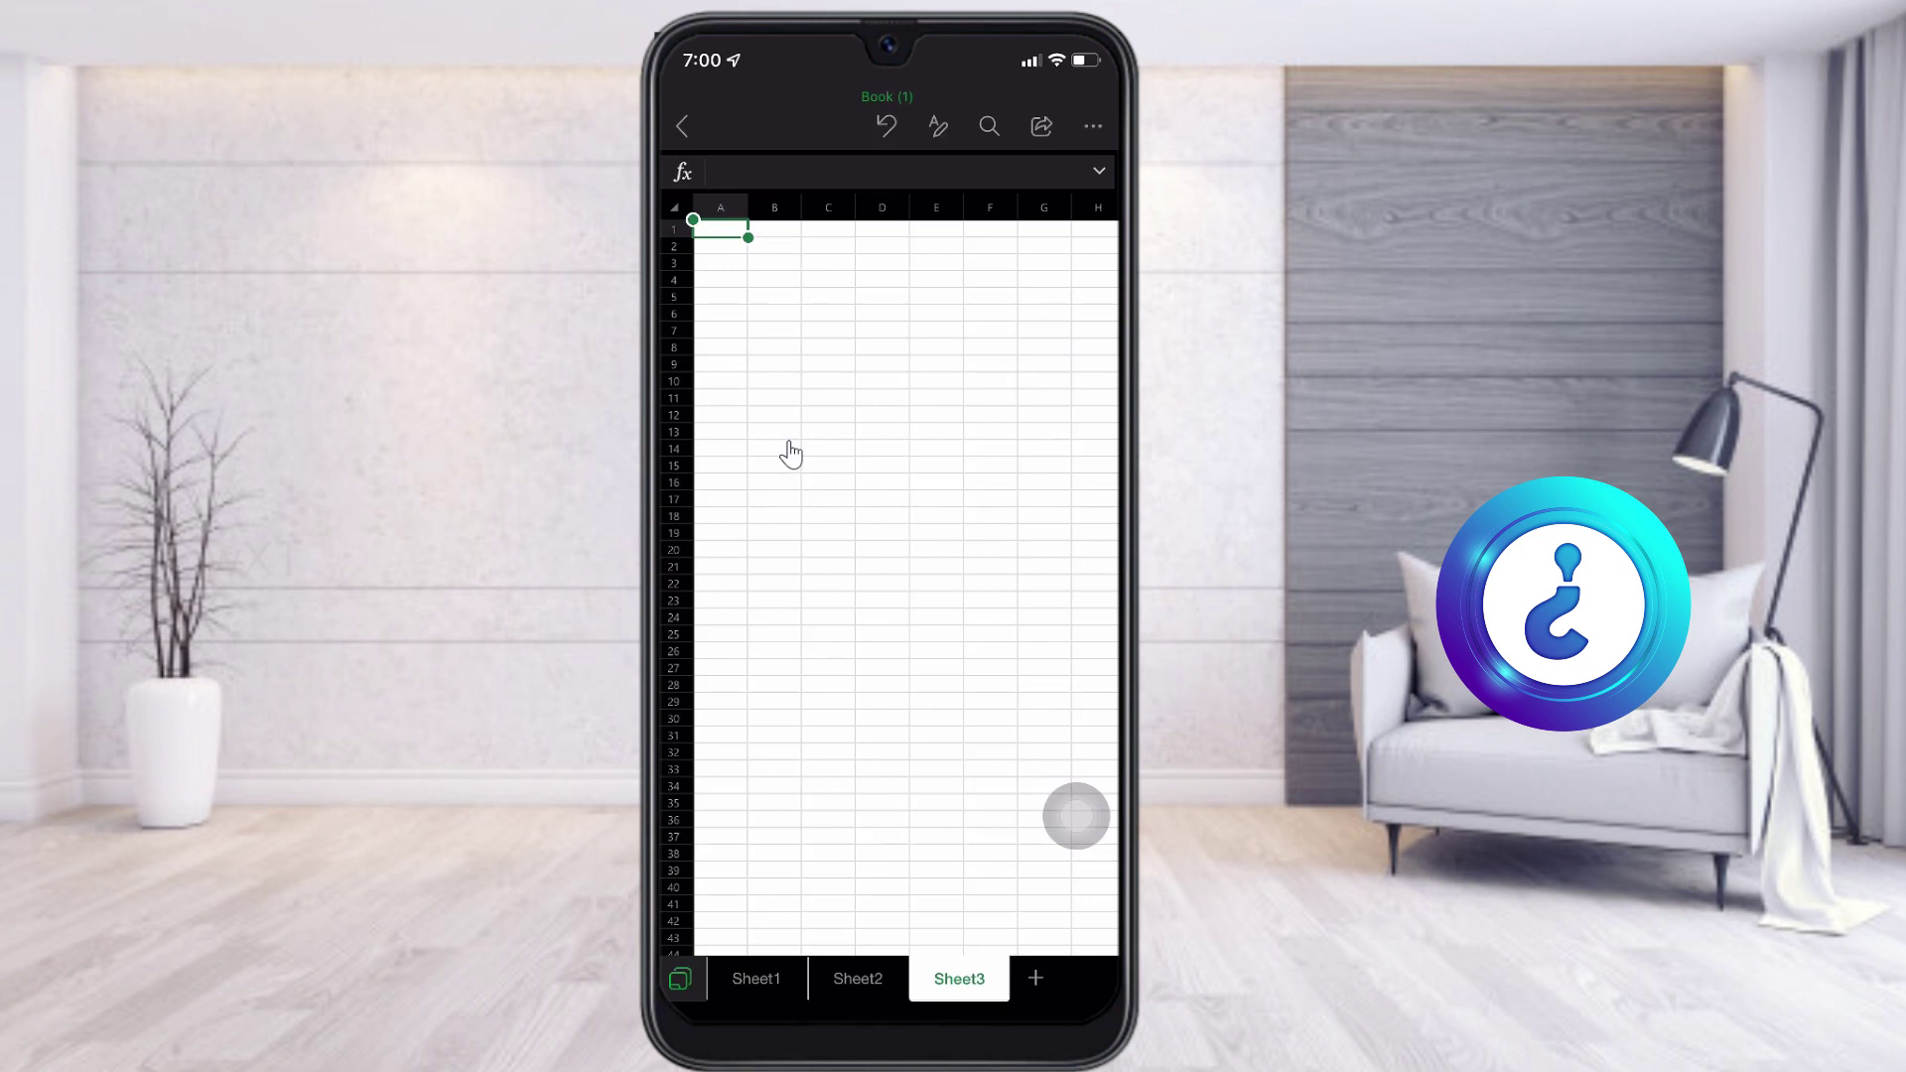
- Enter the headers "S no", "Employee" and "Salary" in cells B5, C5 and D5 of Sheet3
scroll(994, 418, "up", 3)
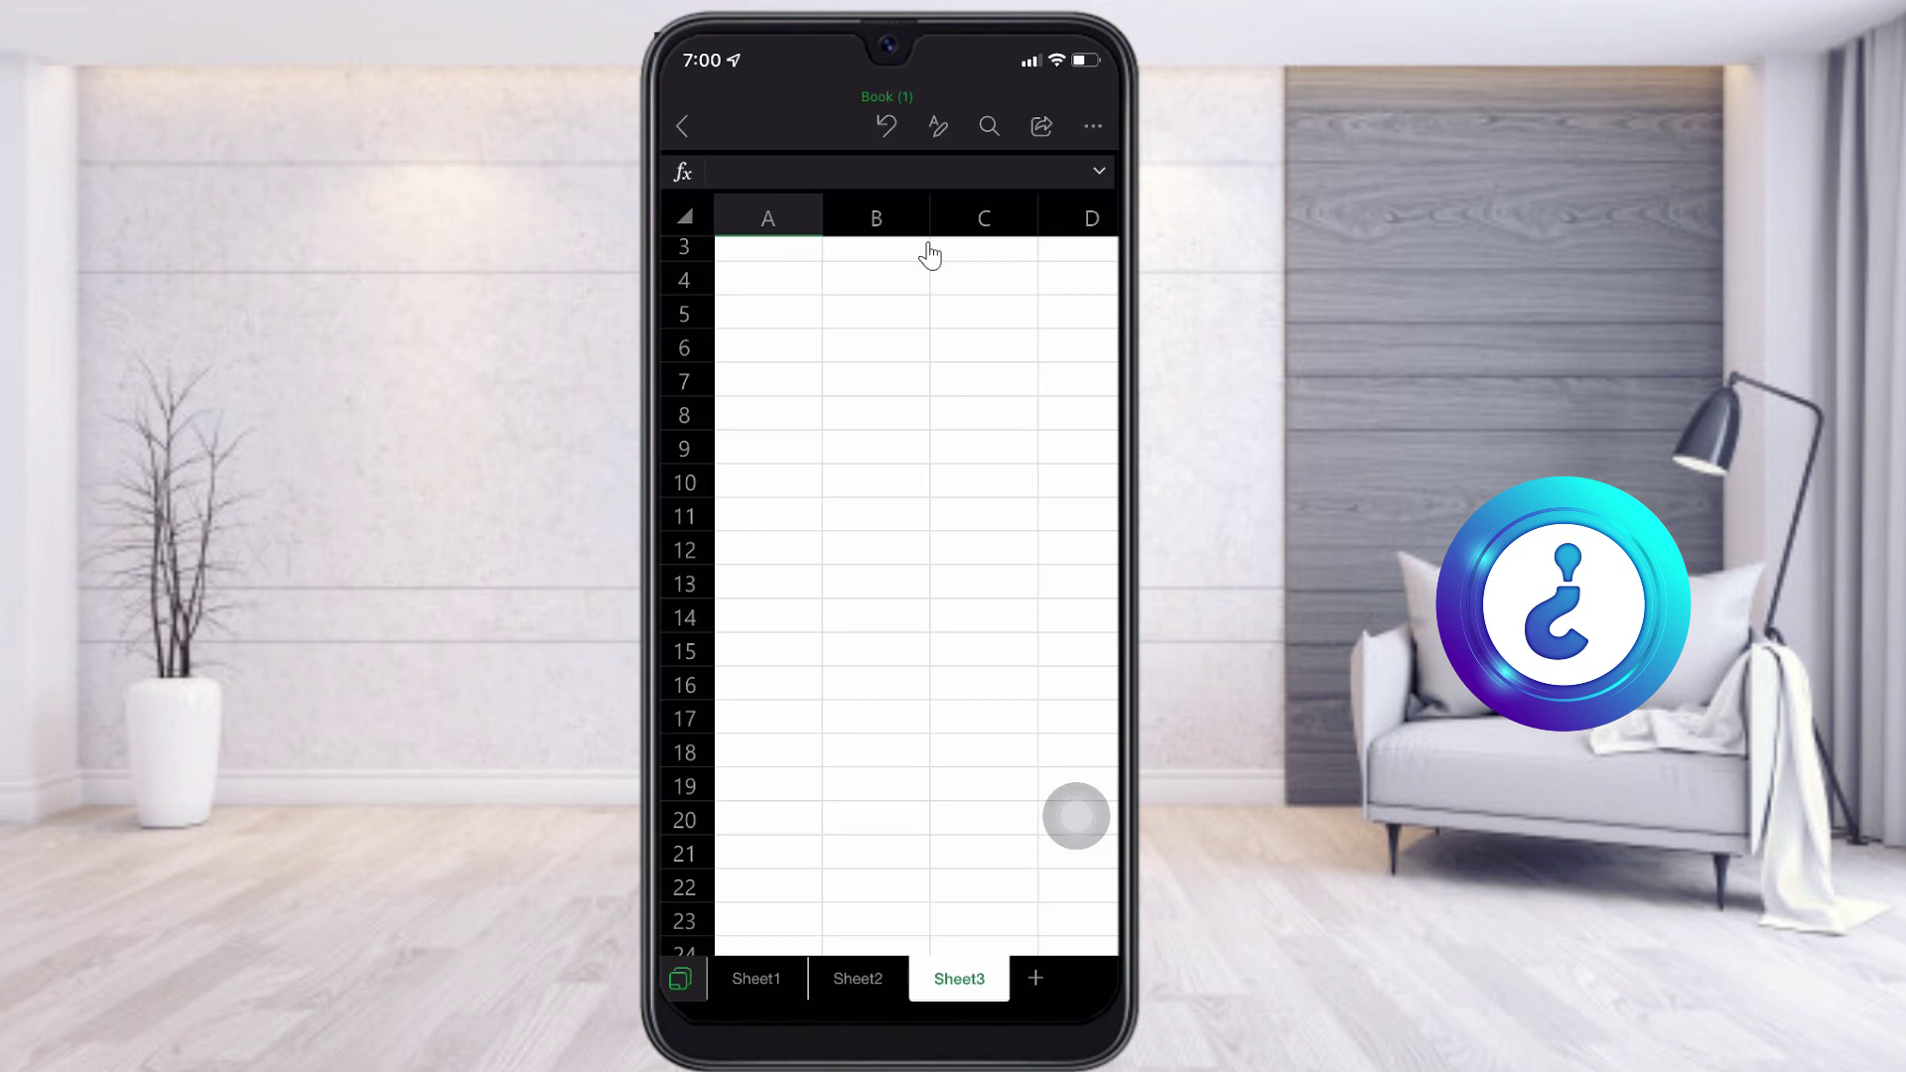
scroll(939, 387, "up", 2)
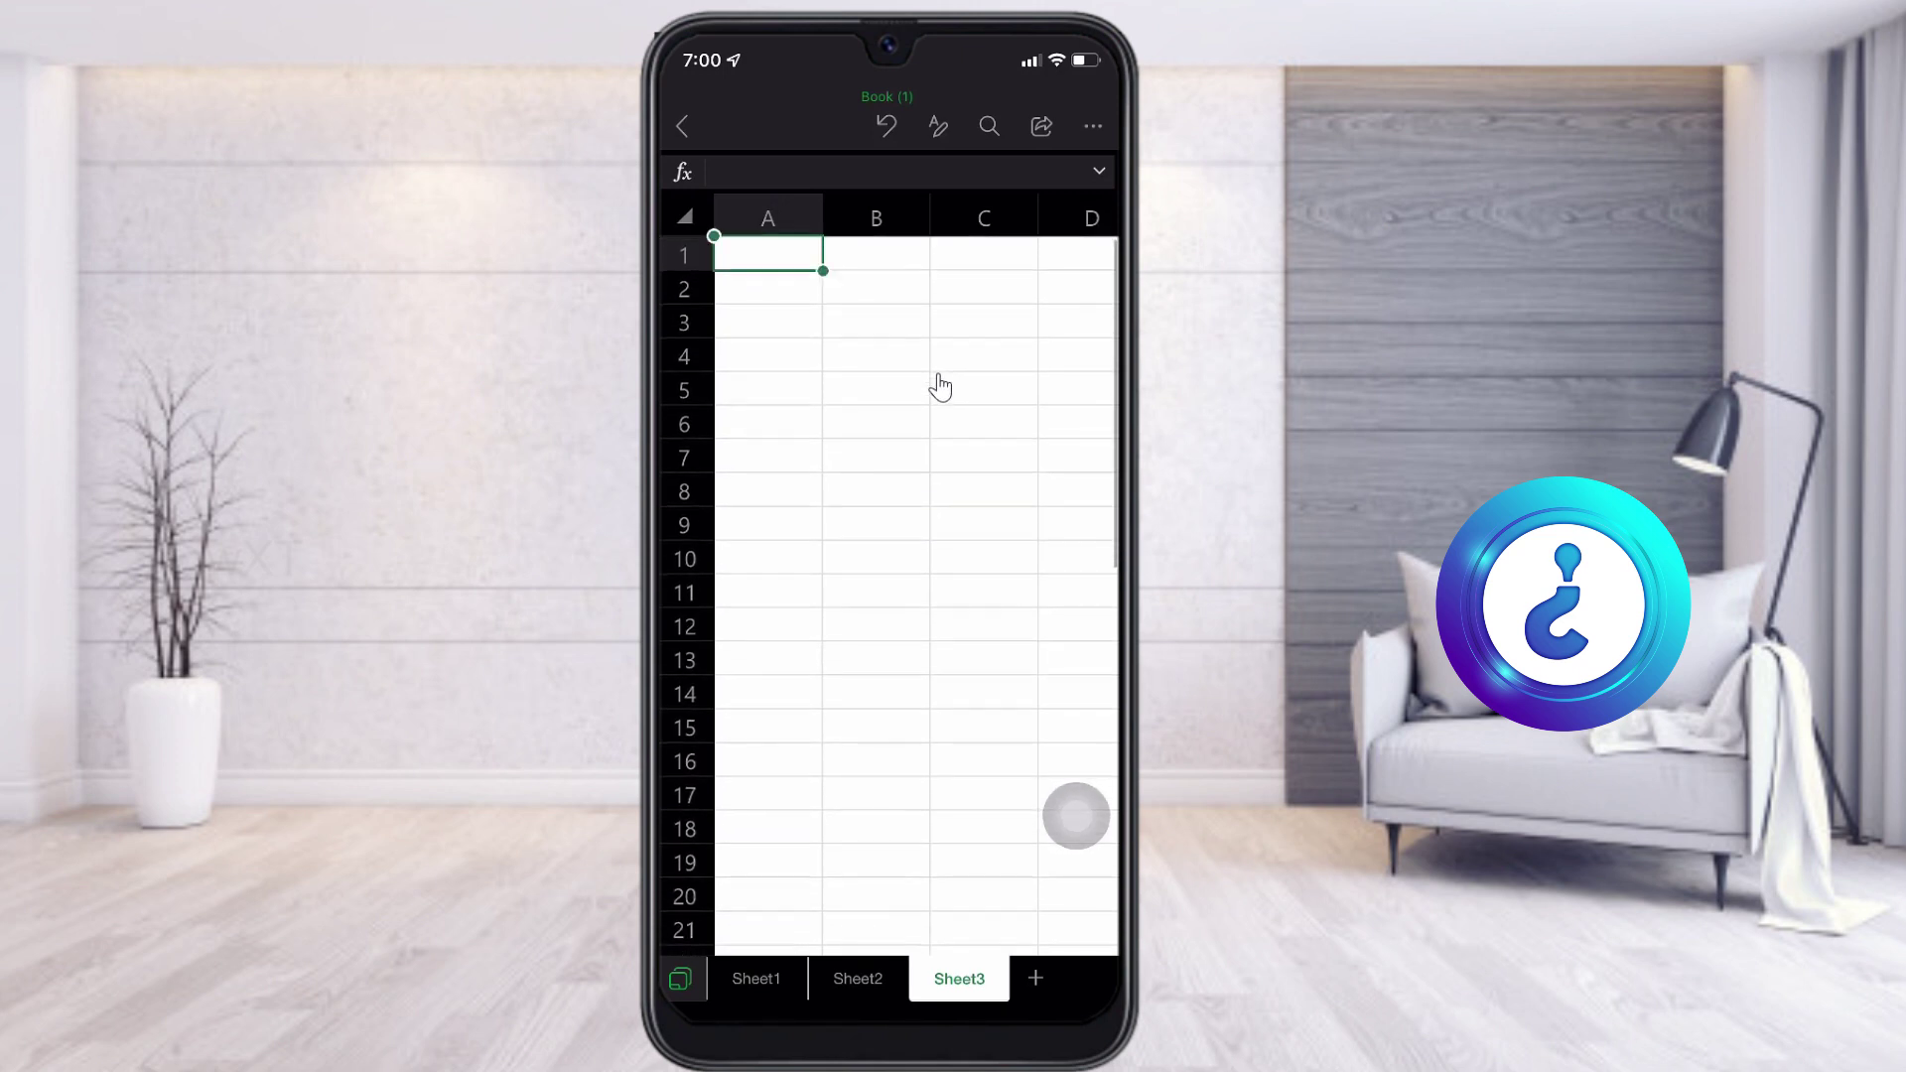
left_click(881, 318)
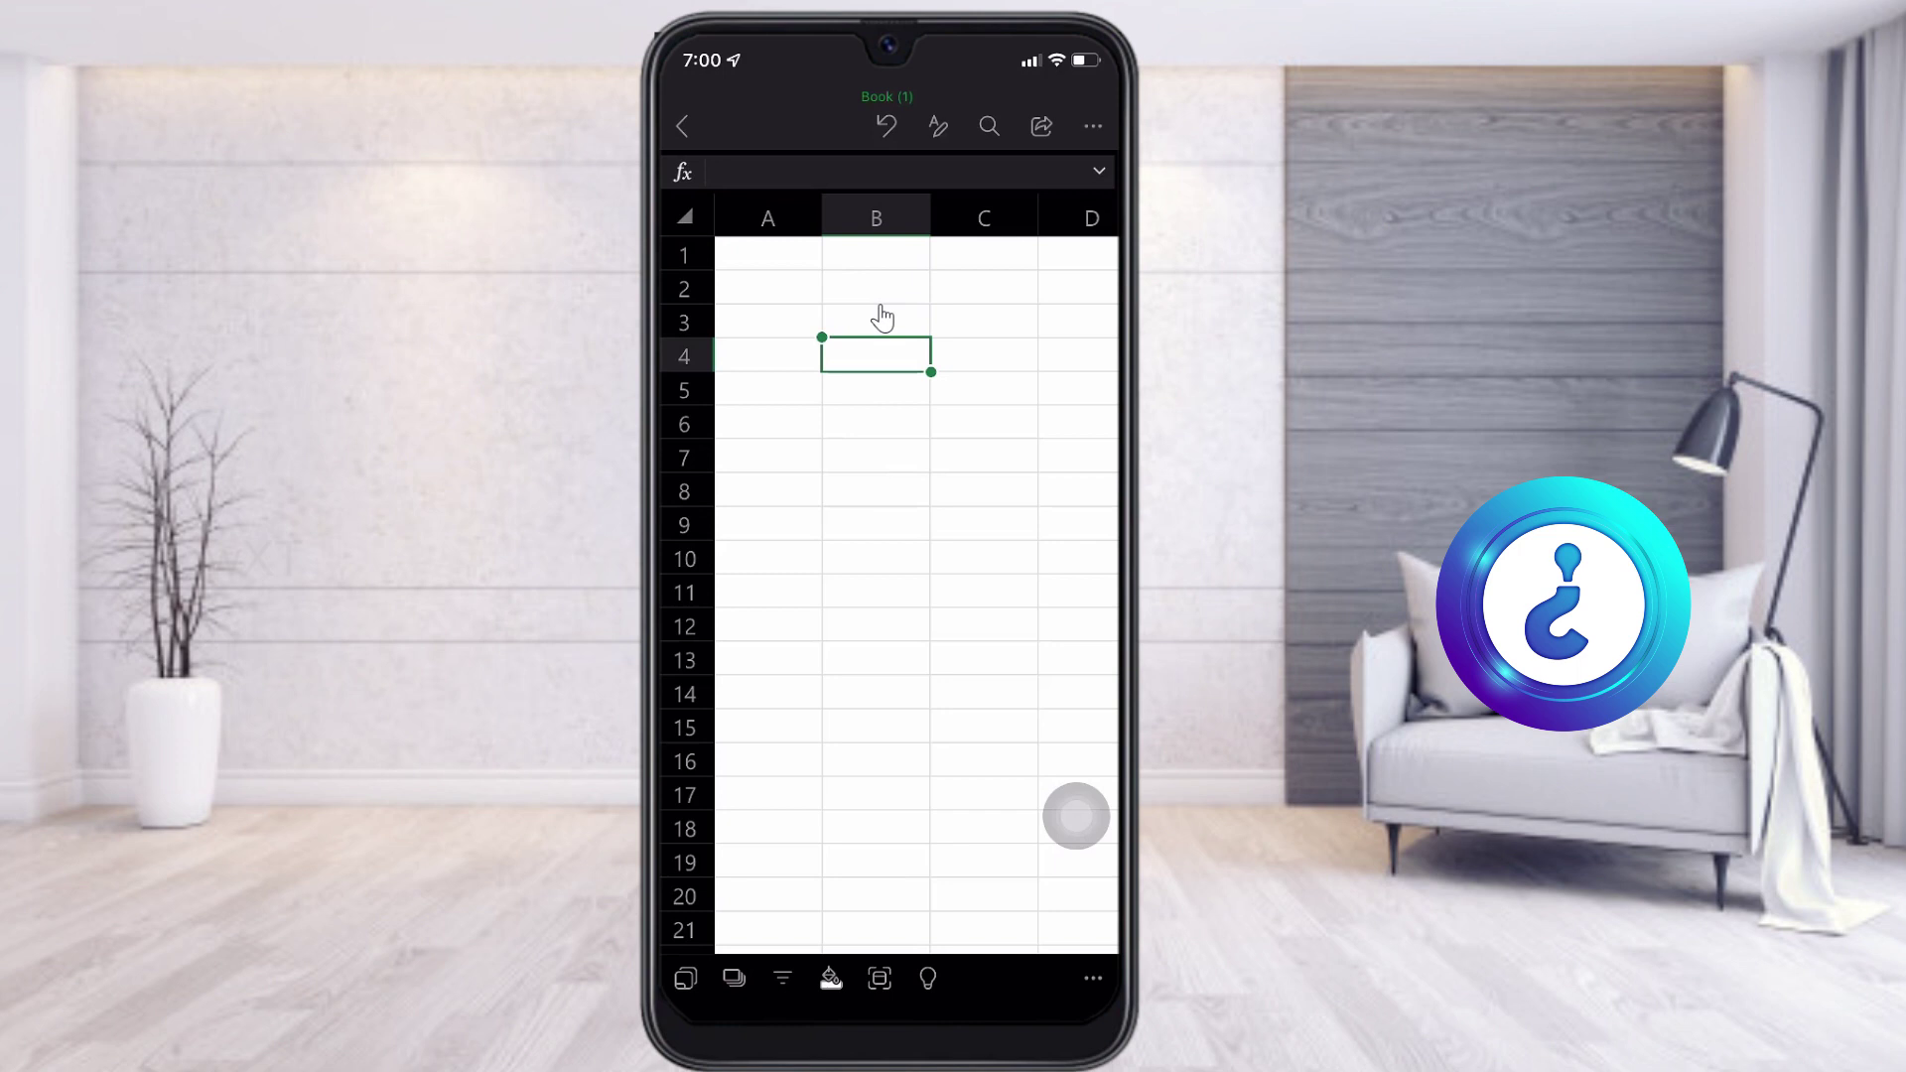
scroll(880, 308, "down", 3)
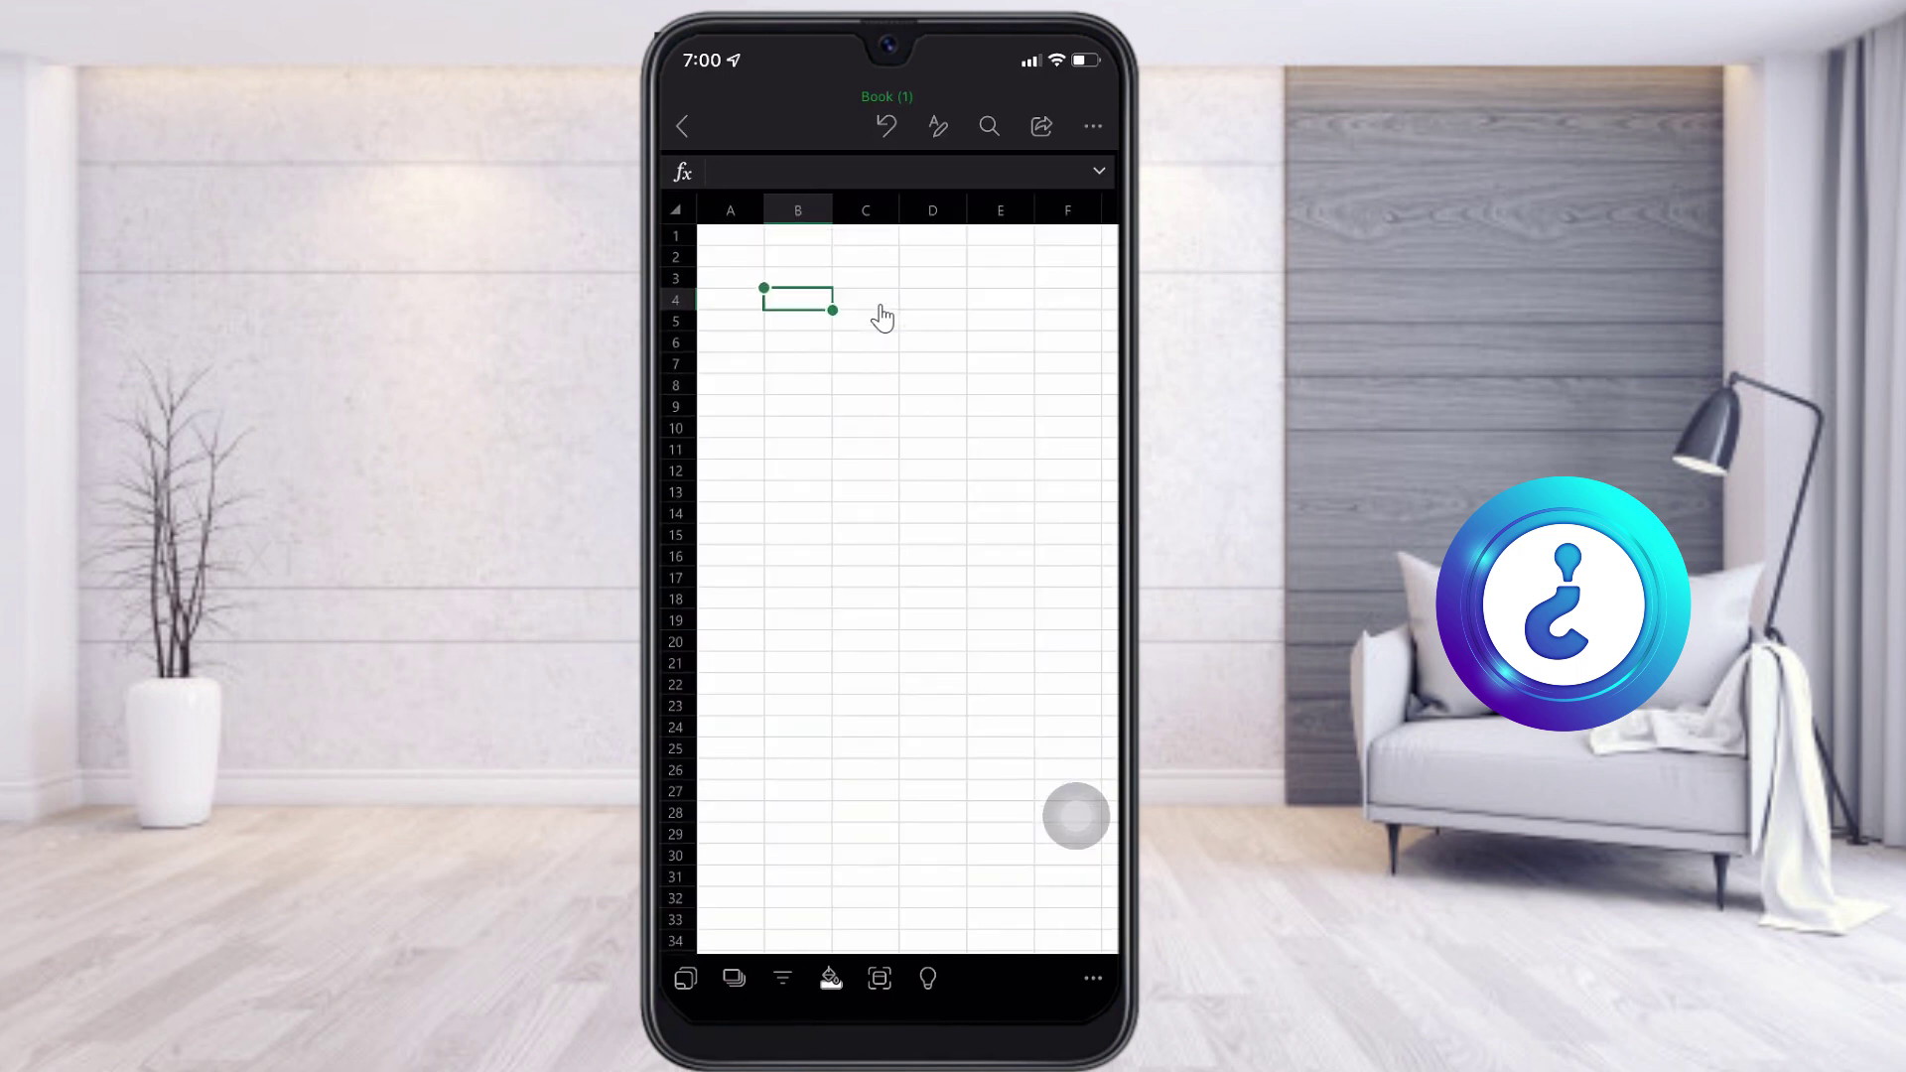
double_click(797, 319)
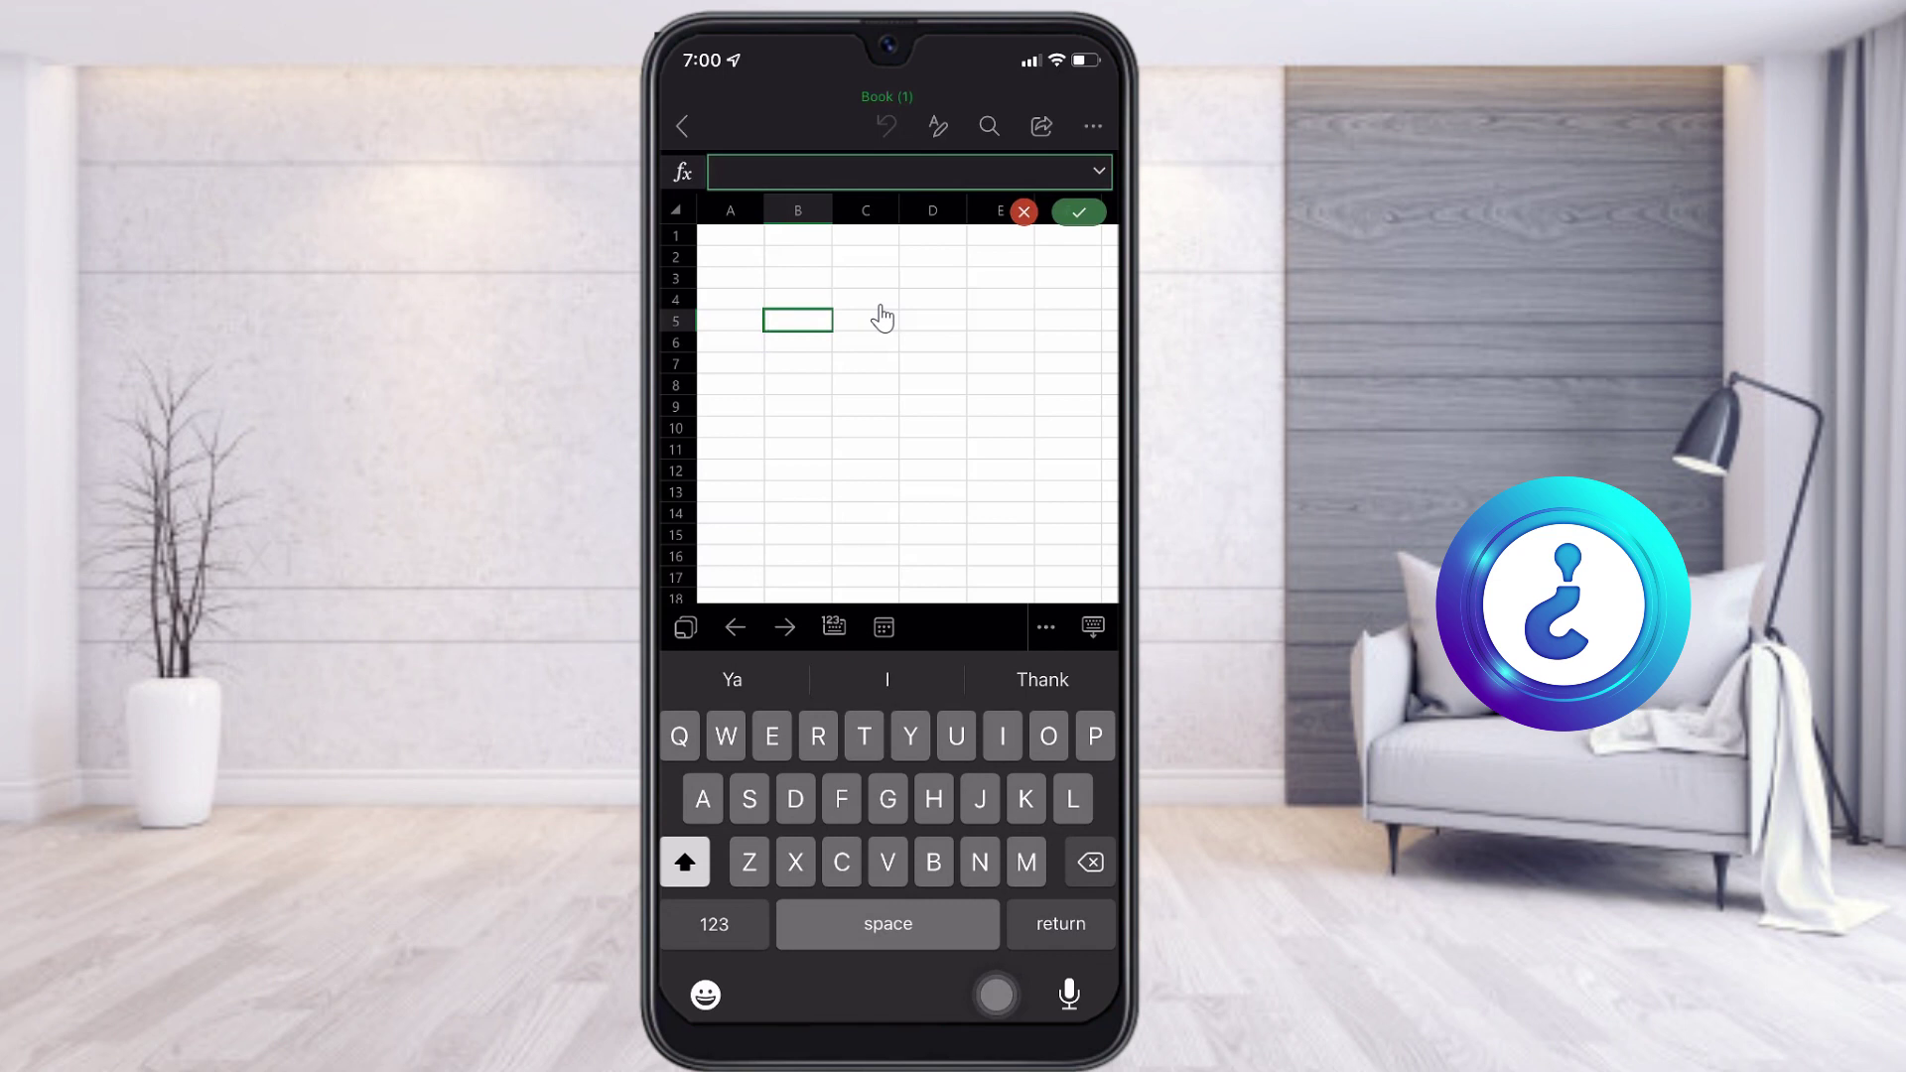
type("S no")
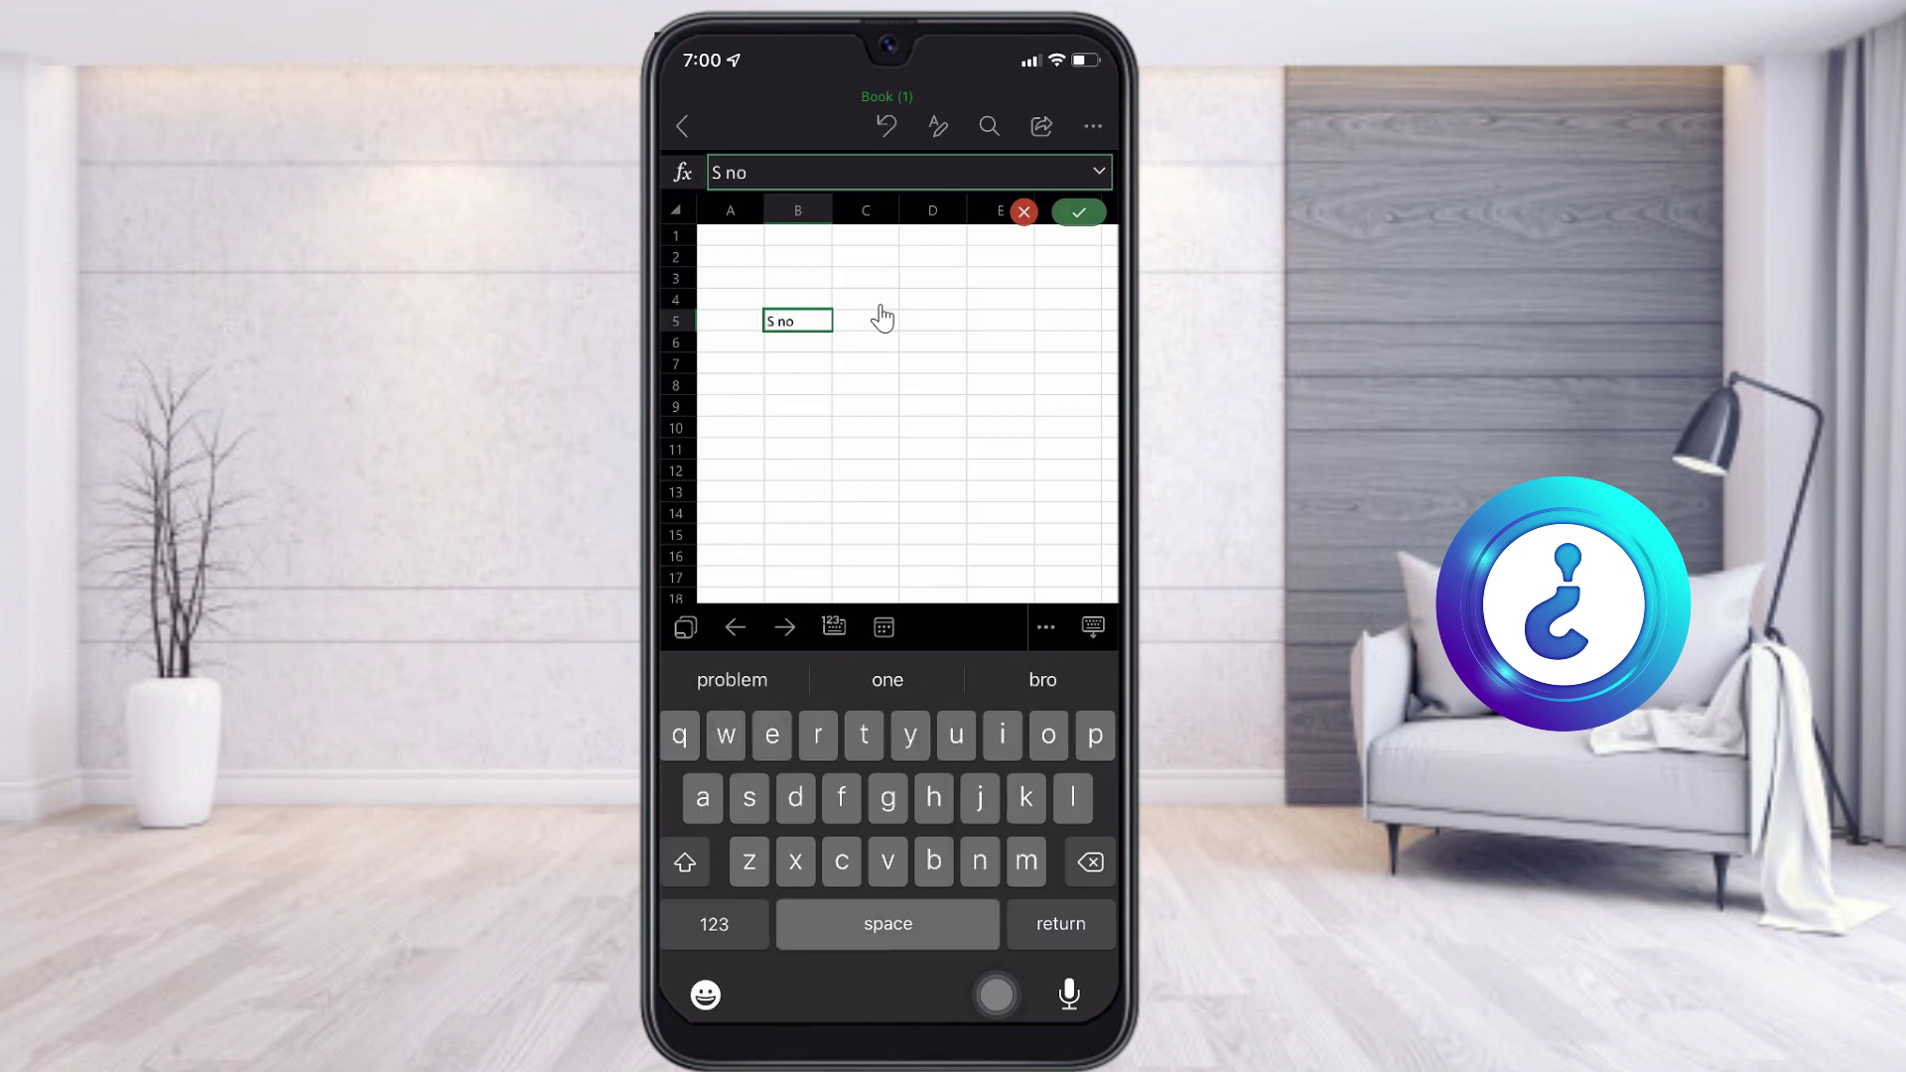
left_click(881, 307)
left_click(865, 363)
left_click(865, 319)
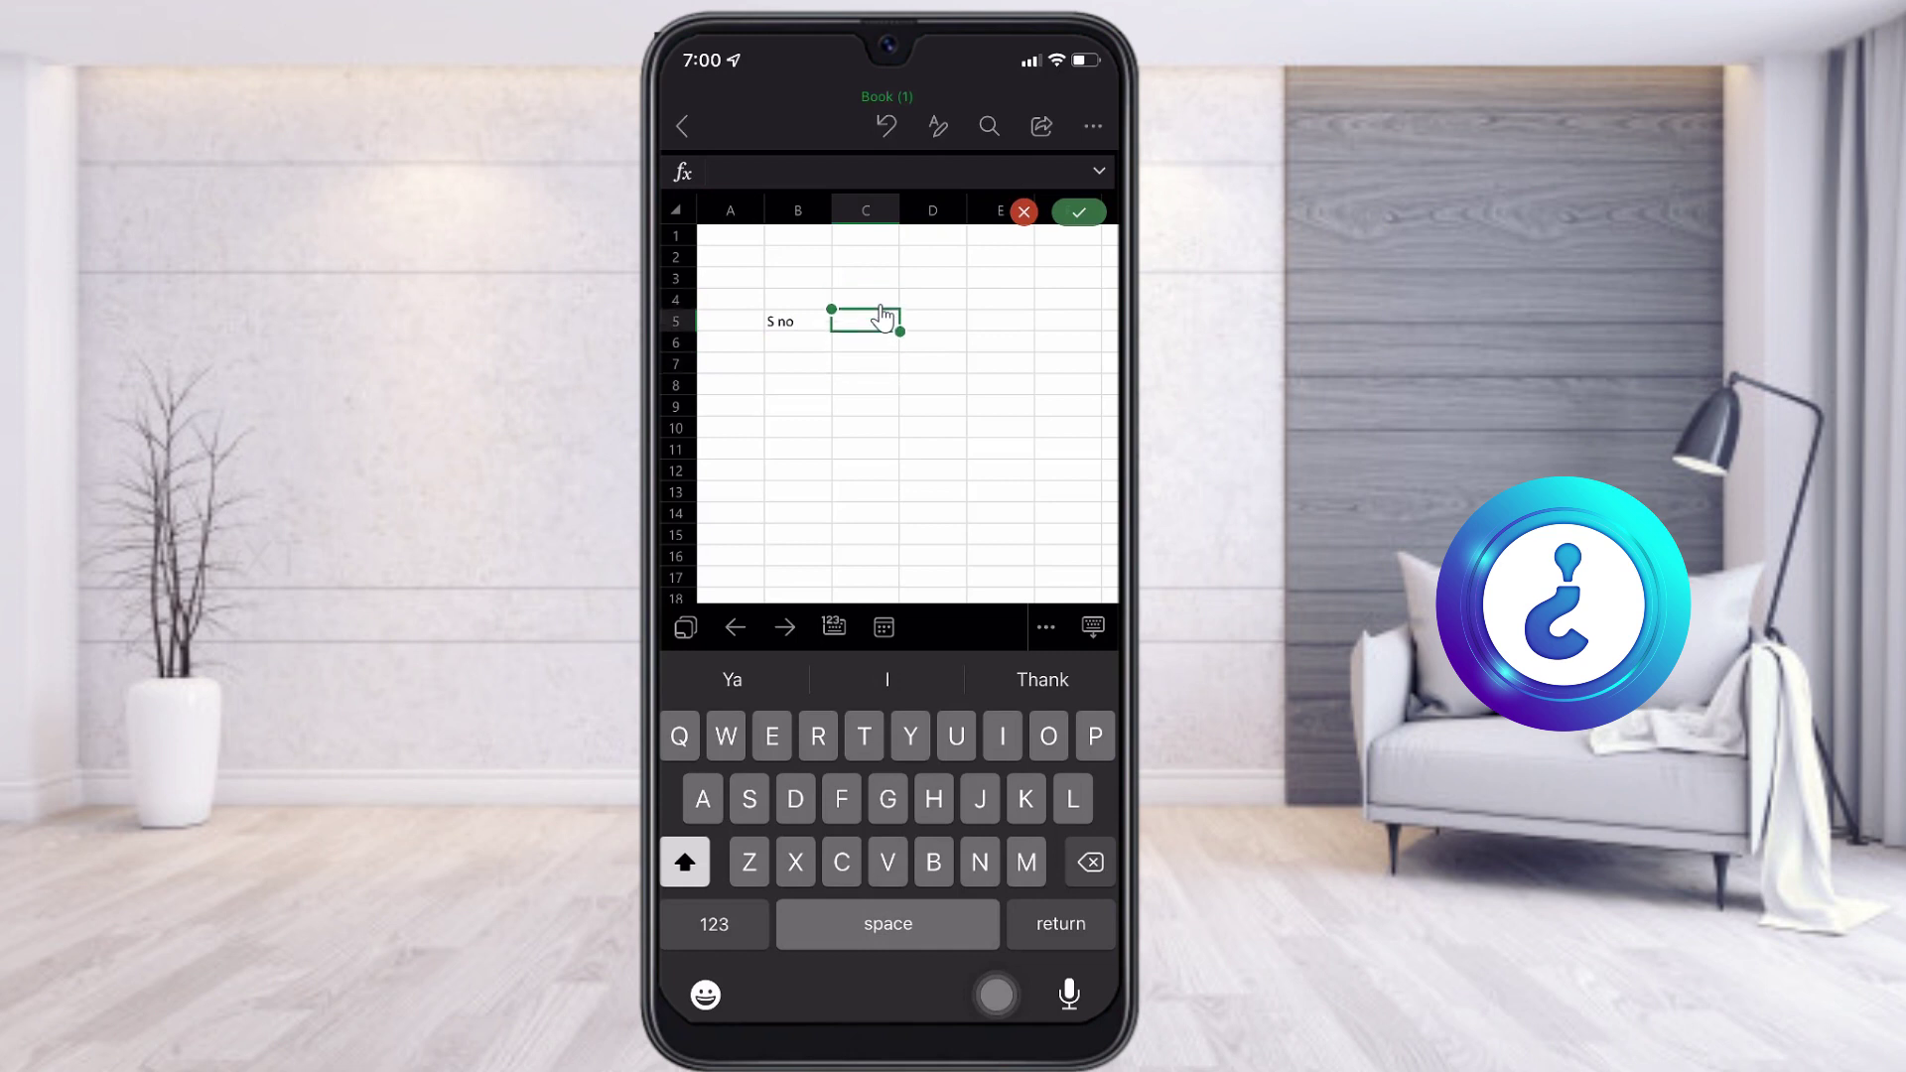
type("Employee")
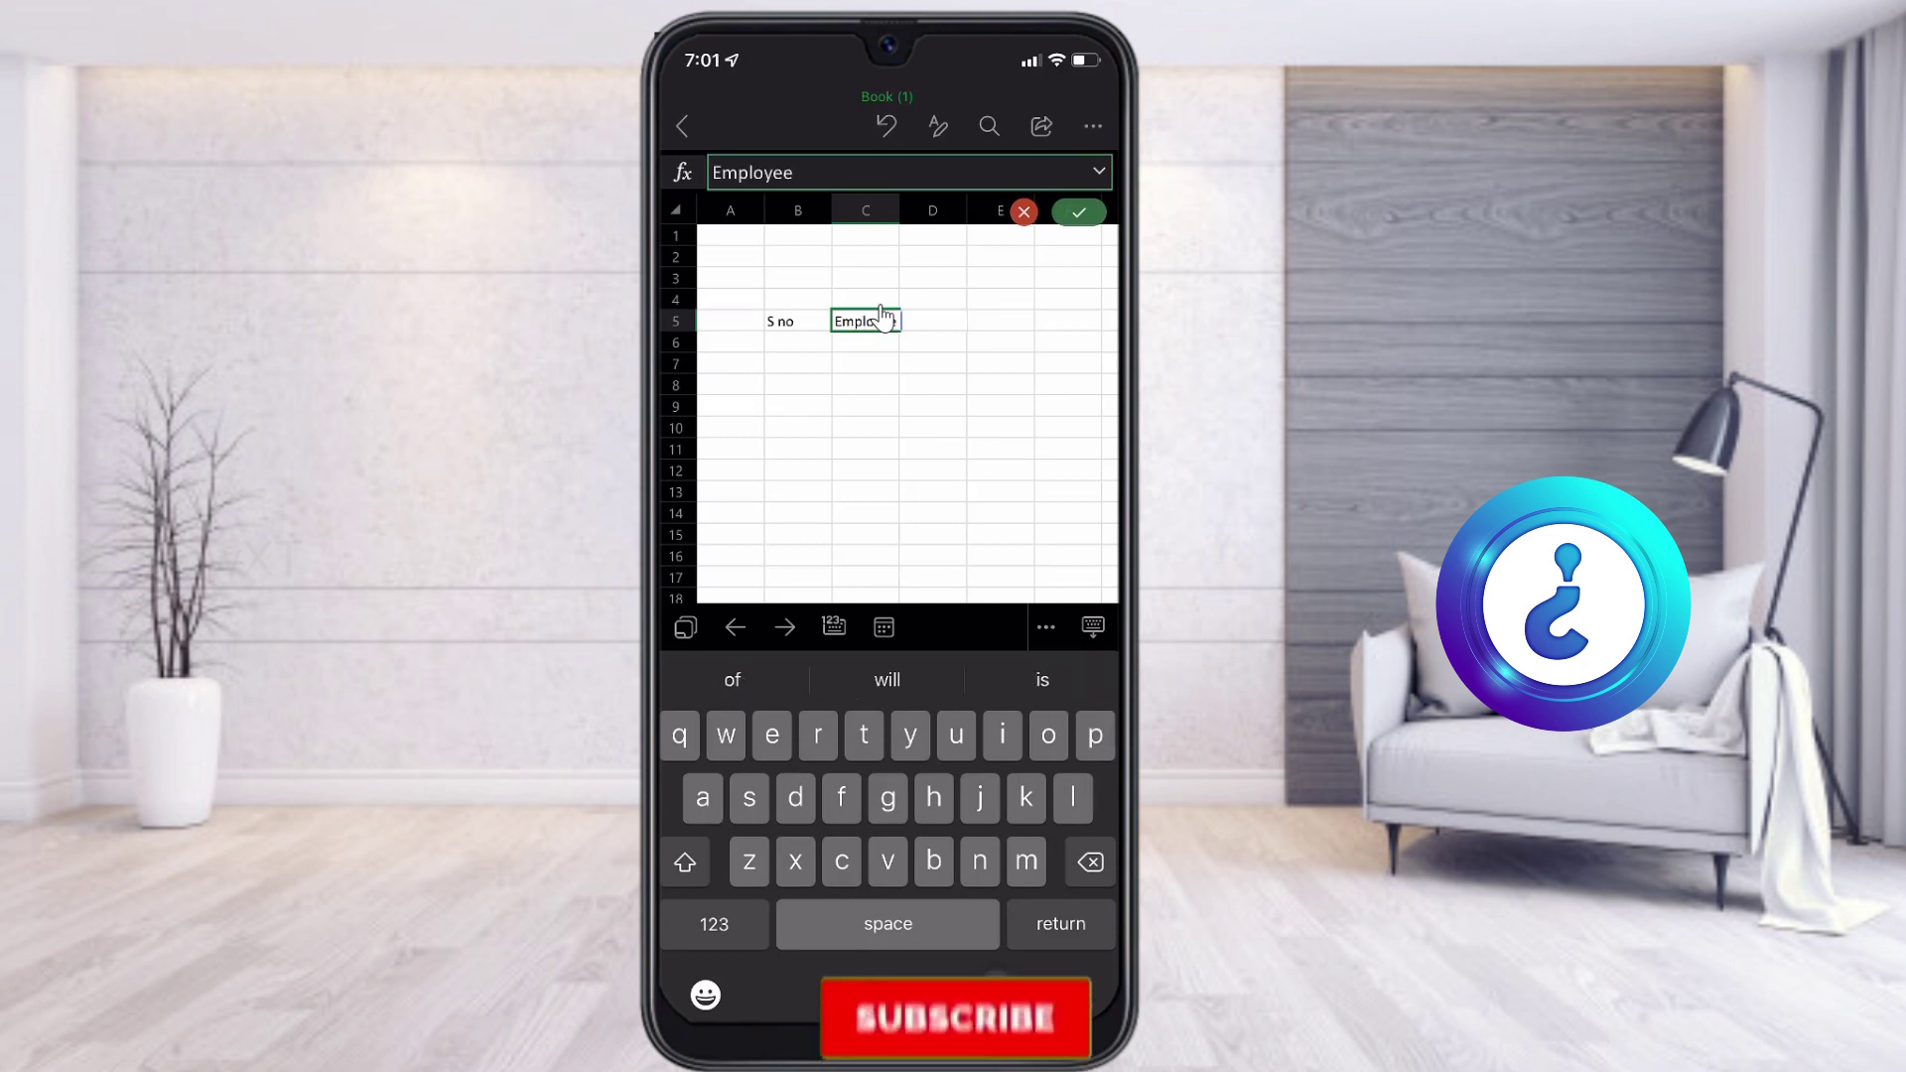
key("BackSpace")
left_click(932, 427)
left_click(932, 319)
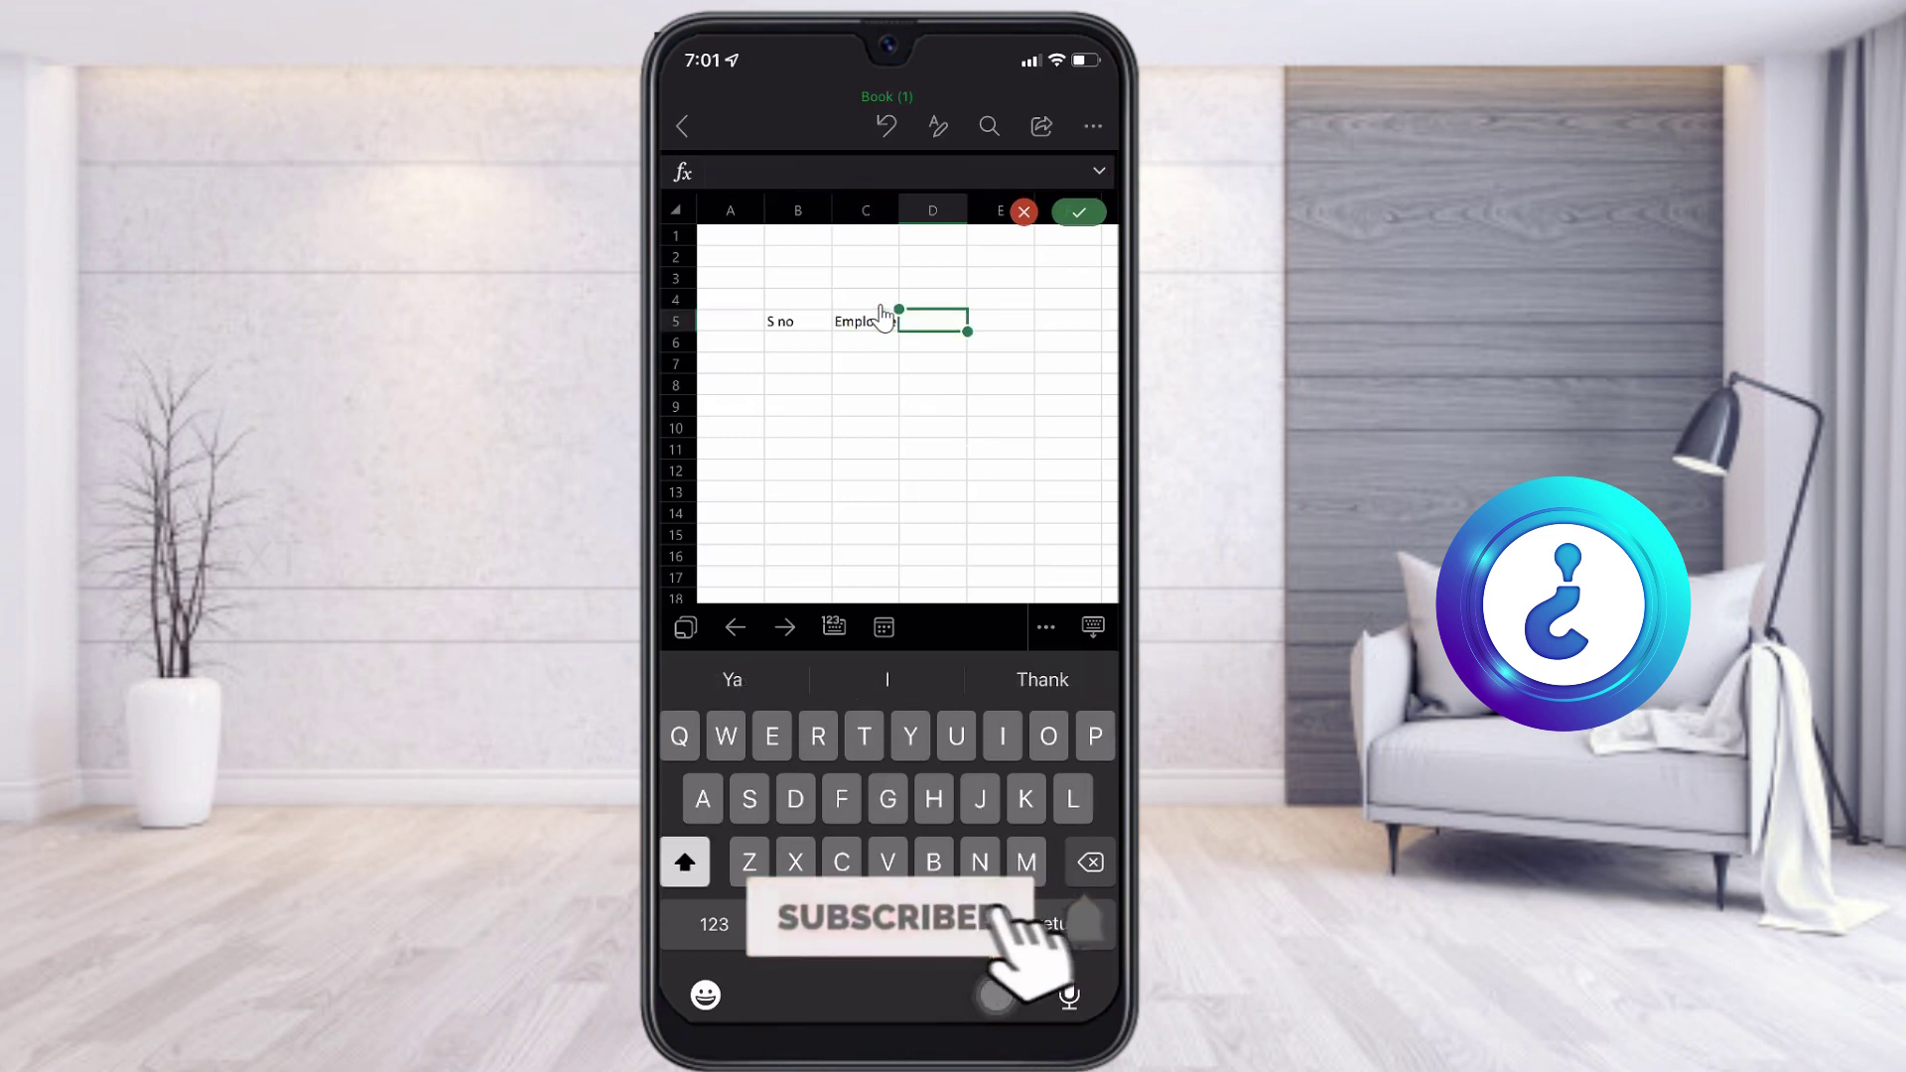
type("Salary")
- Enter the serial numbers 1 and 2 in cells B6 and B7 below the S no header
left_click(797, 321)
key("Return")
key("Return")
key("Up")
key("Up")
key("Down")
key("Down")
key("Down")
key("Up")
key("Up")
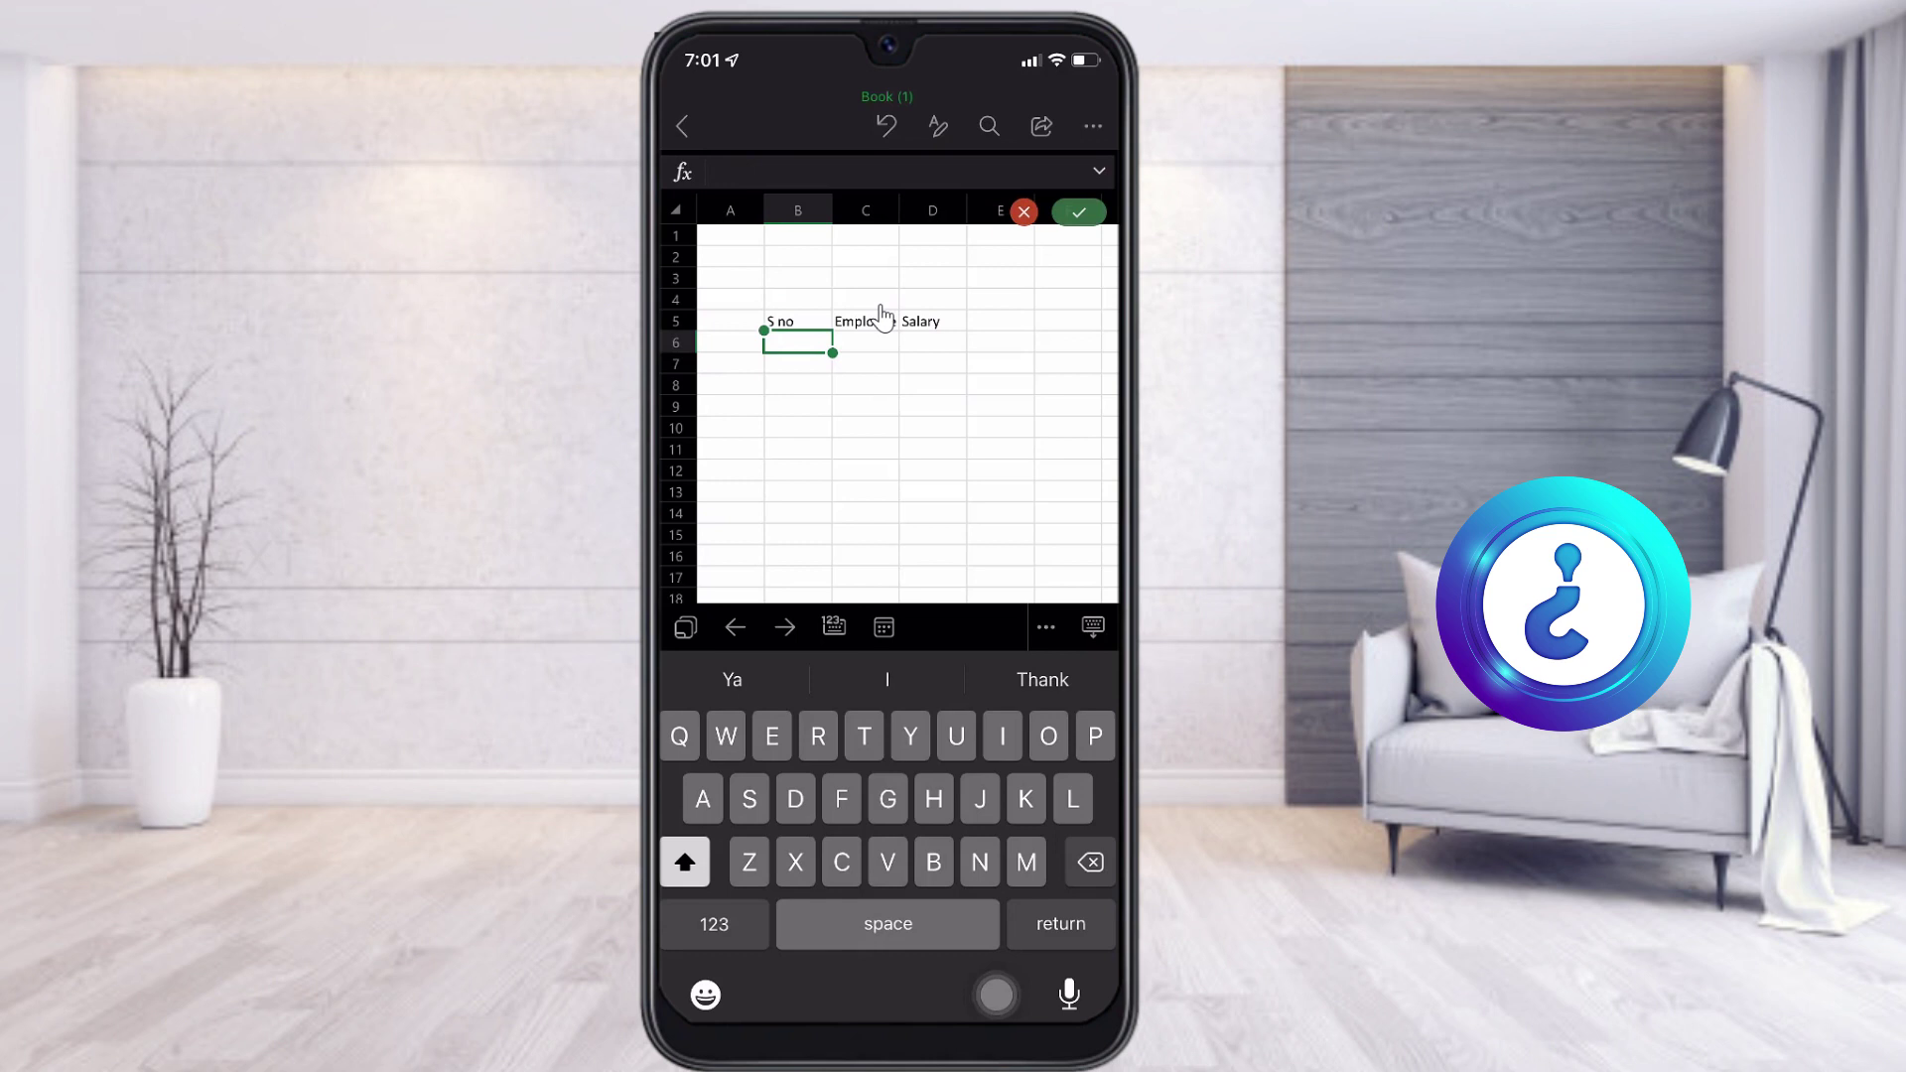
type("1")
key("Return")
key("Return")
key("Up")
type("2")
- Enter the employees A and B in cells C6 and C7
key("Up")
key("Right")
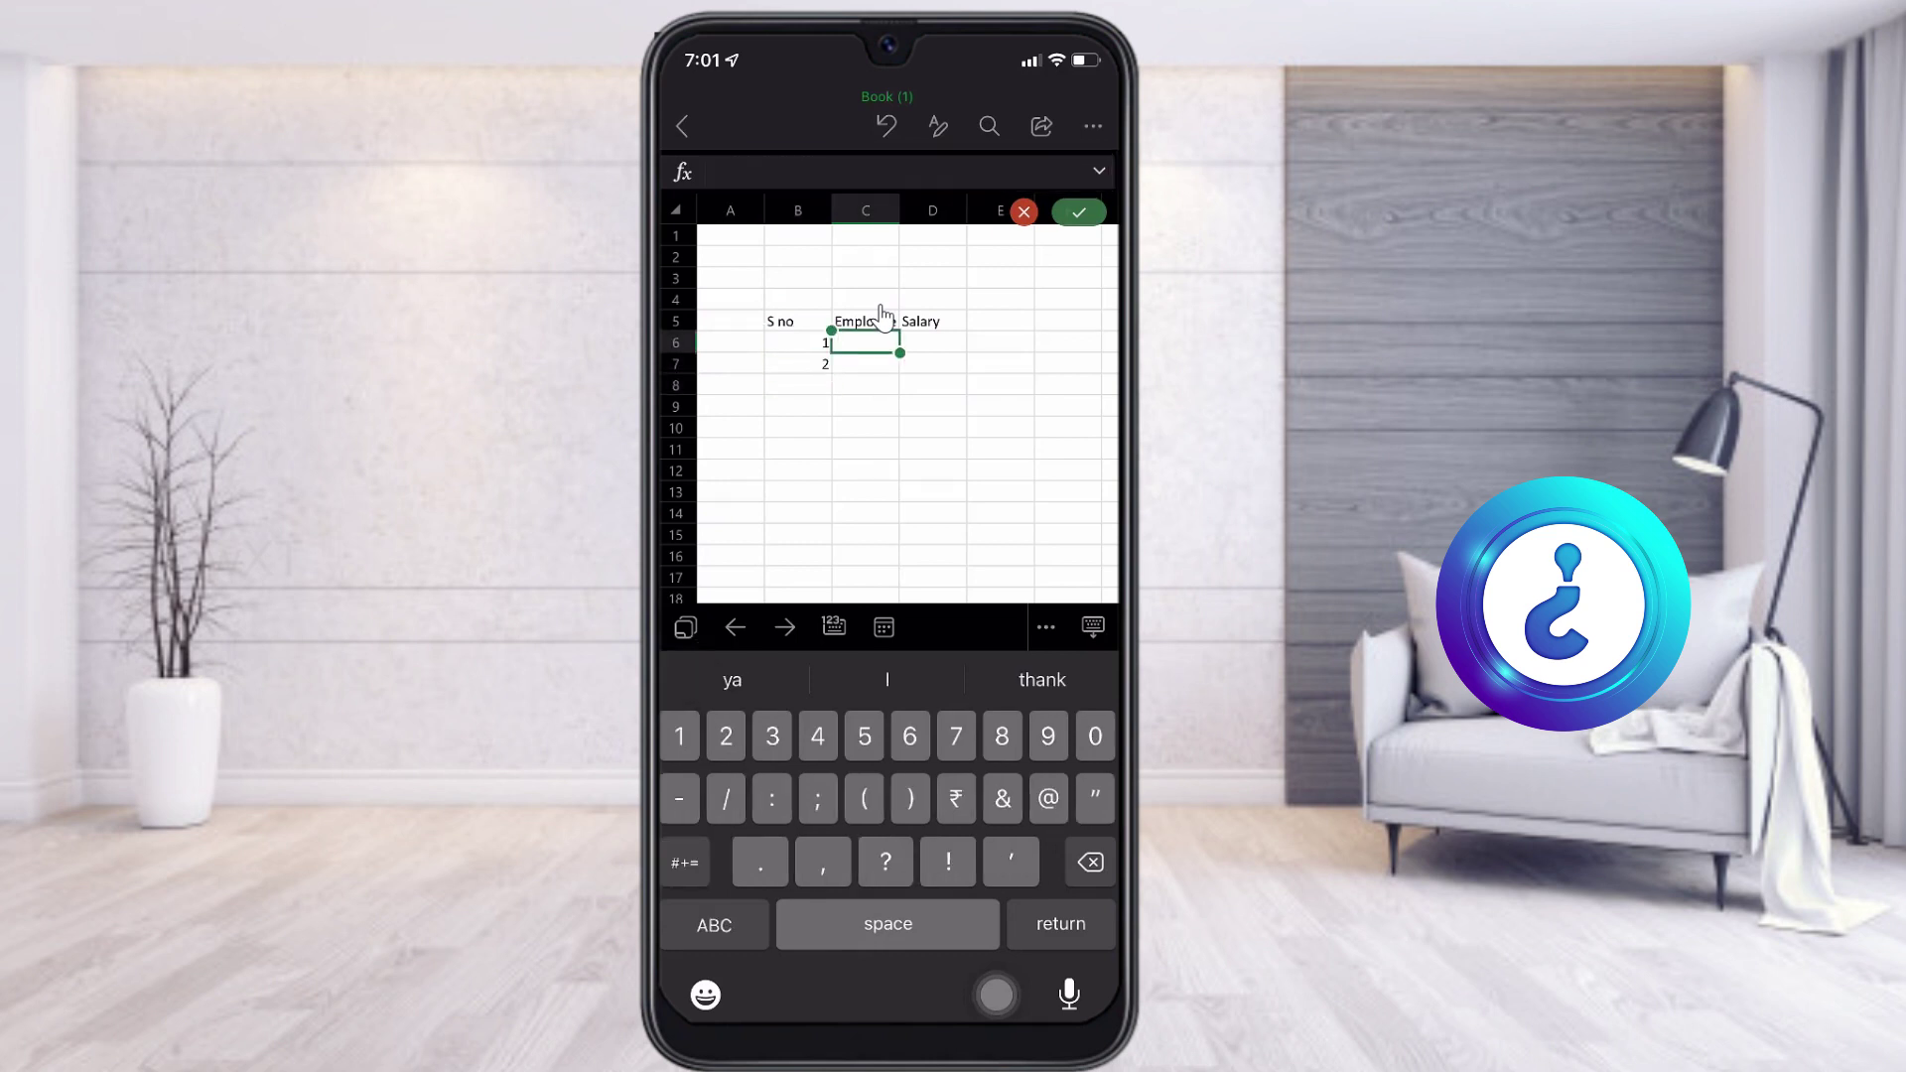
type("A")
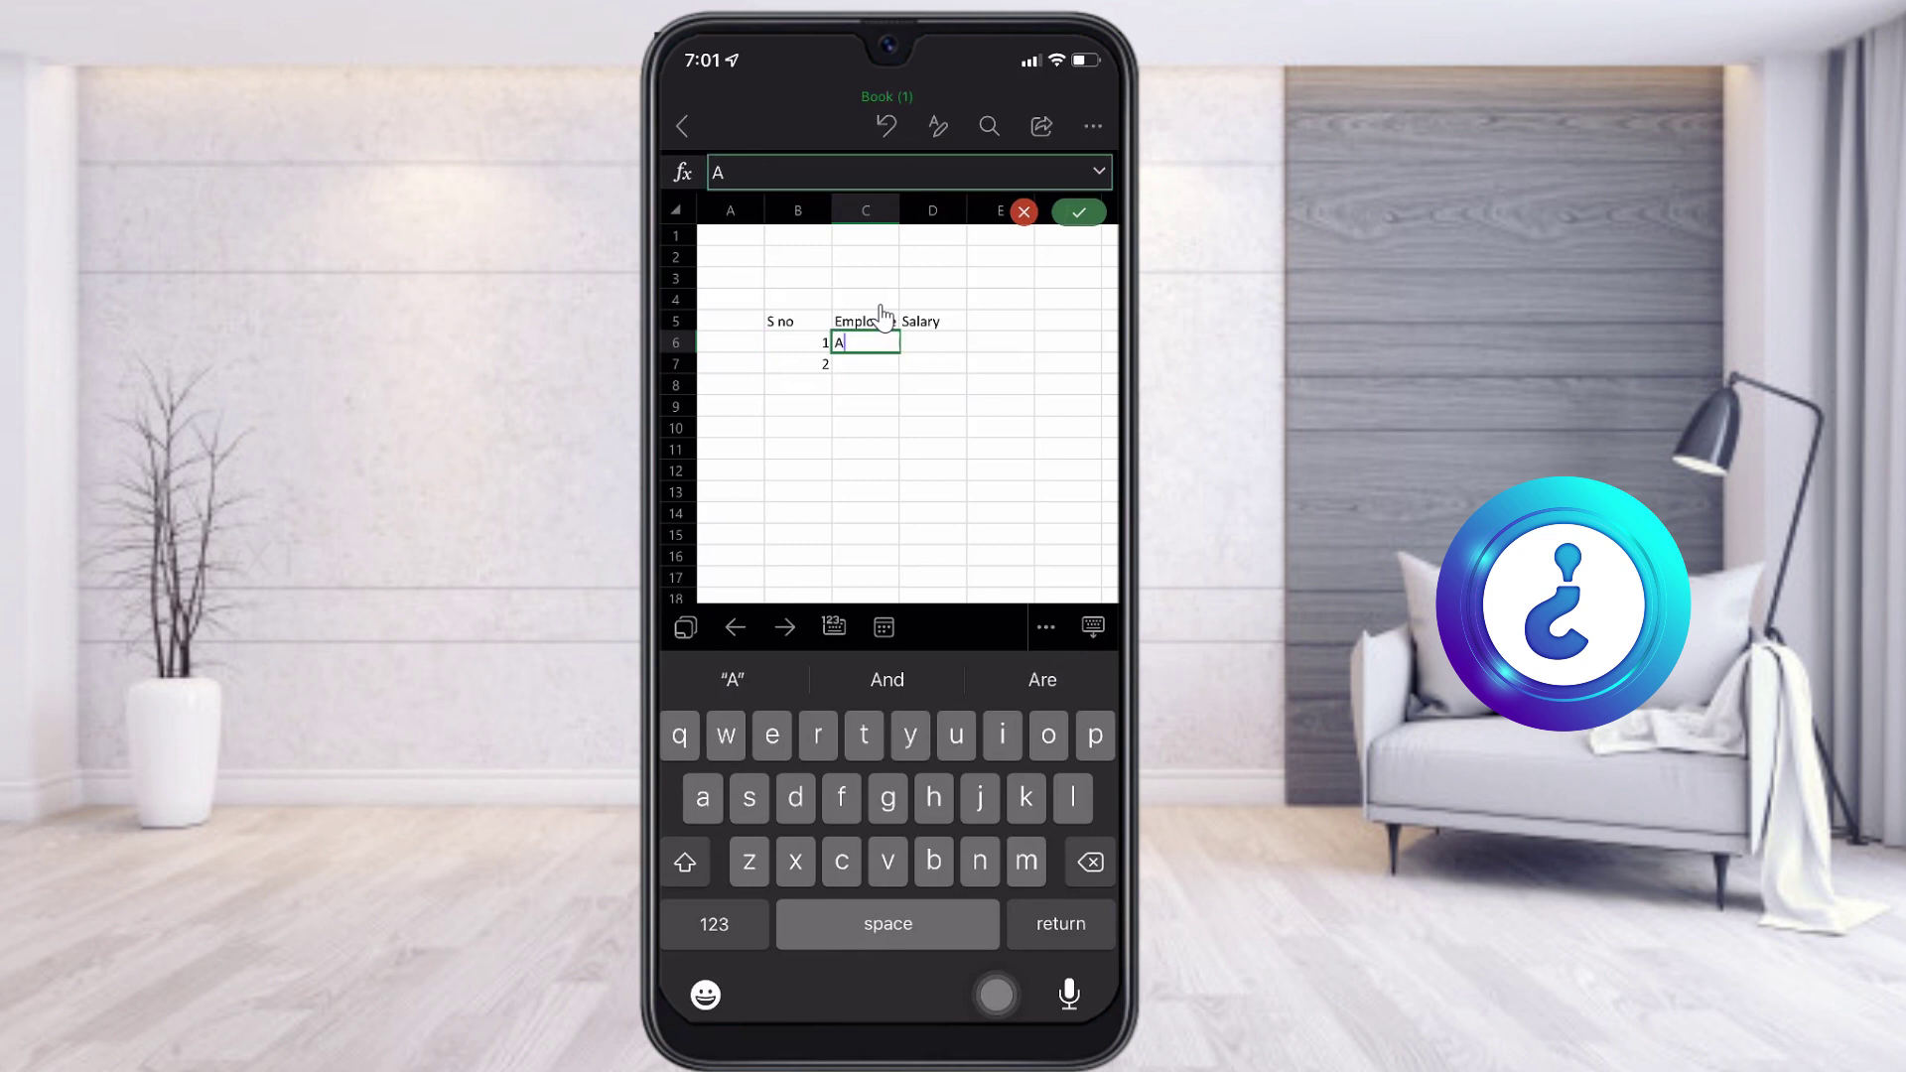
key("Return")
key("Return")
key("Up")
type("B")
- Enter the salaries 57774 and 76556 in cells D6 and D7
key("Up")
key("Right")
type("57774")
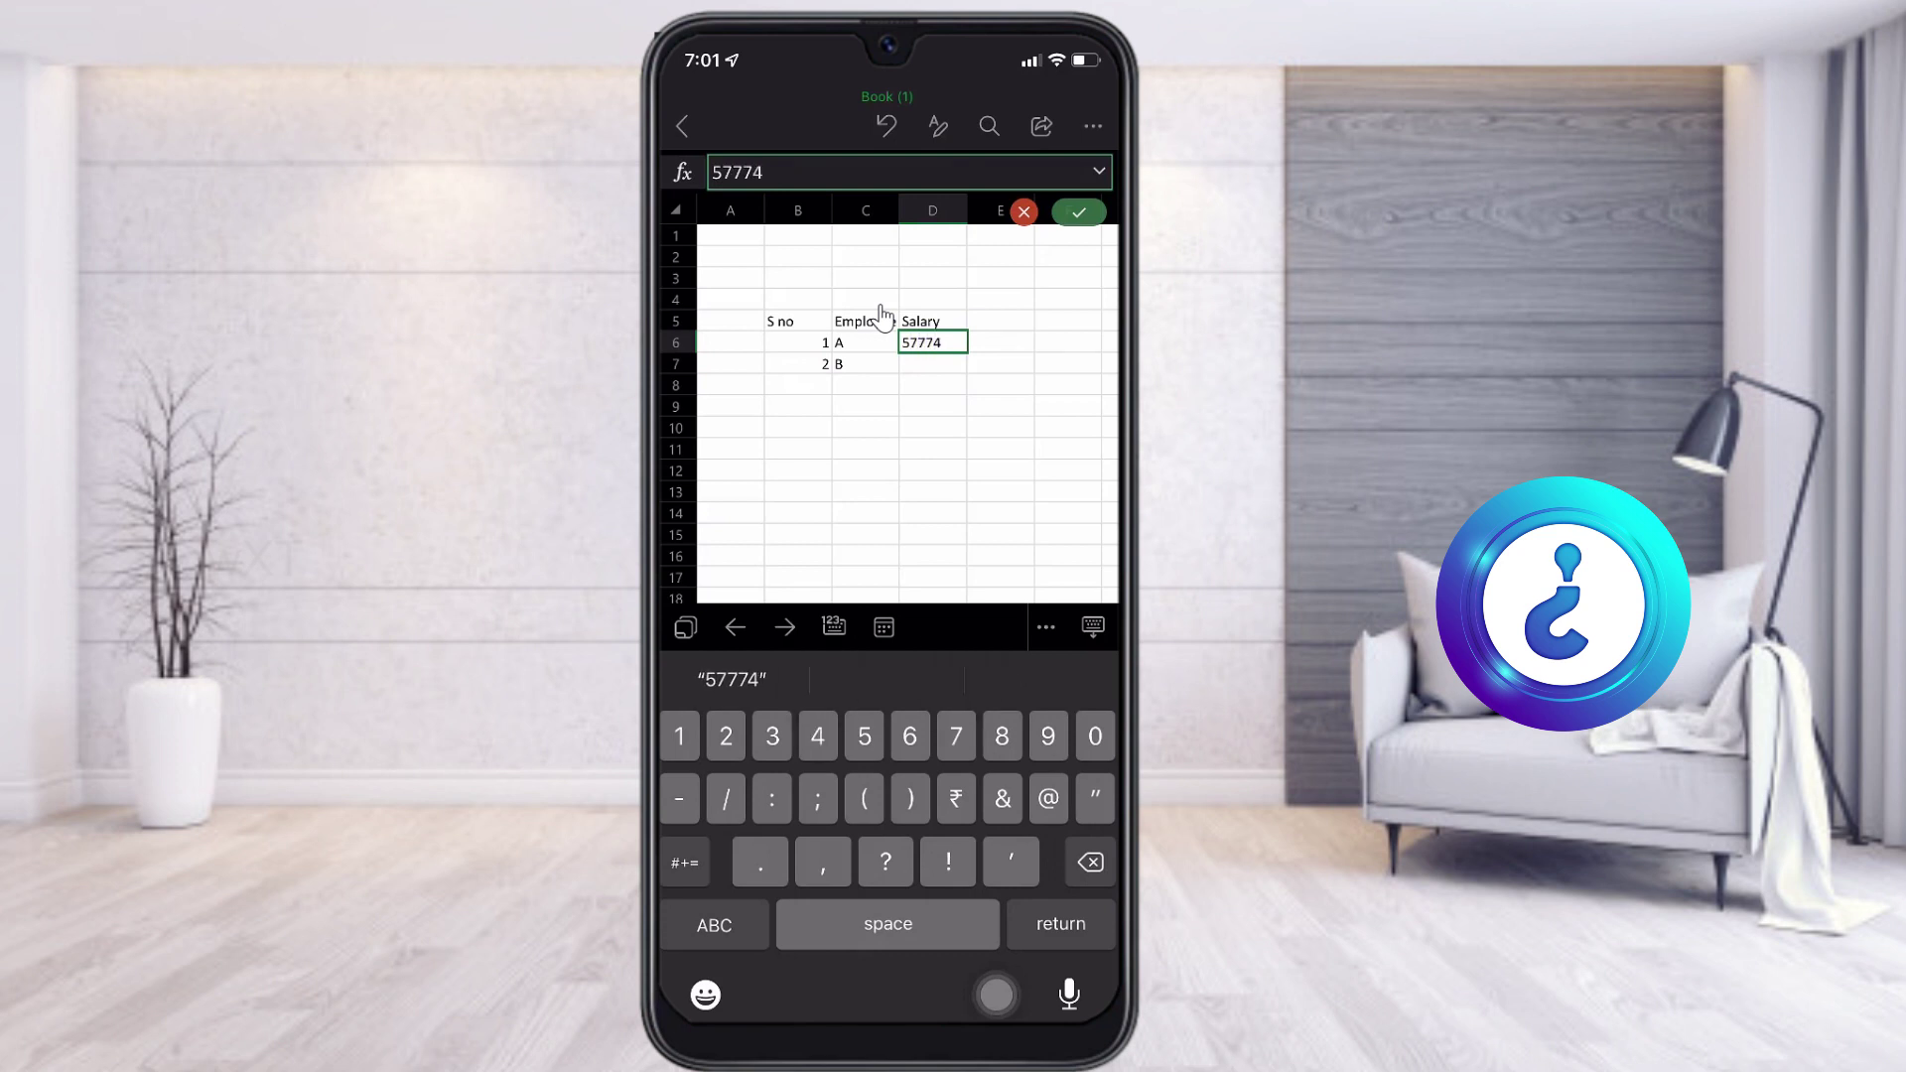
key("Return")
type("76556")
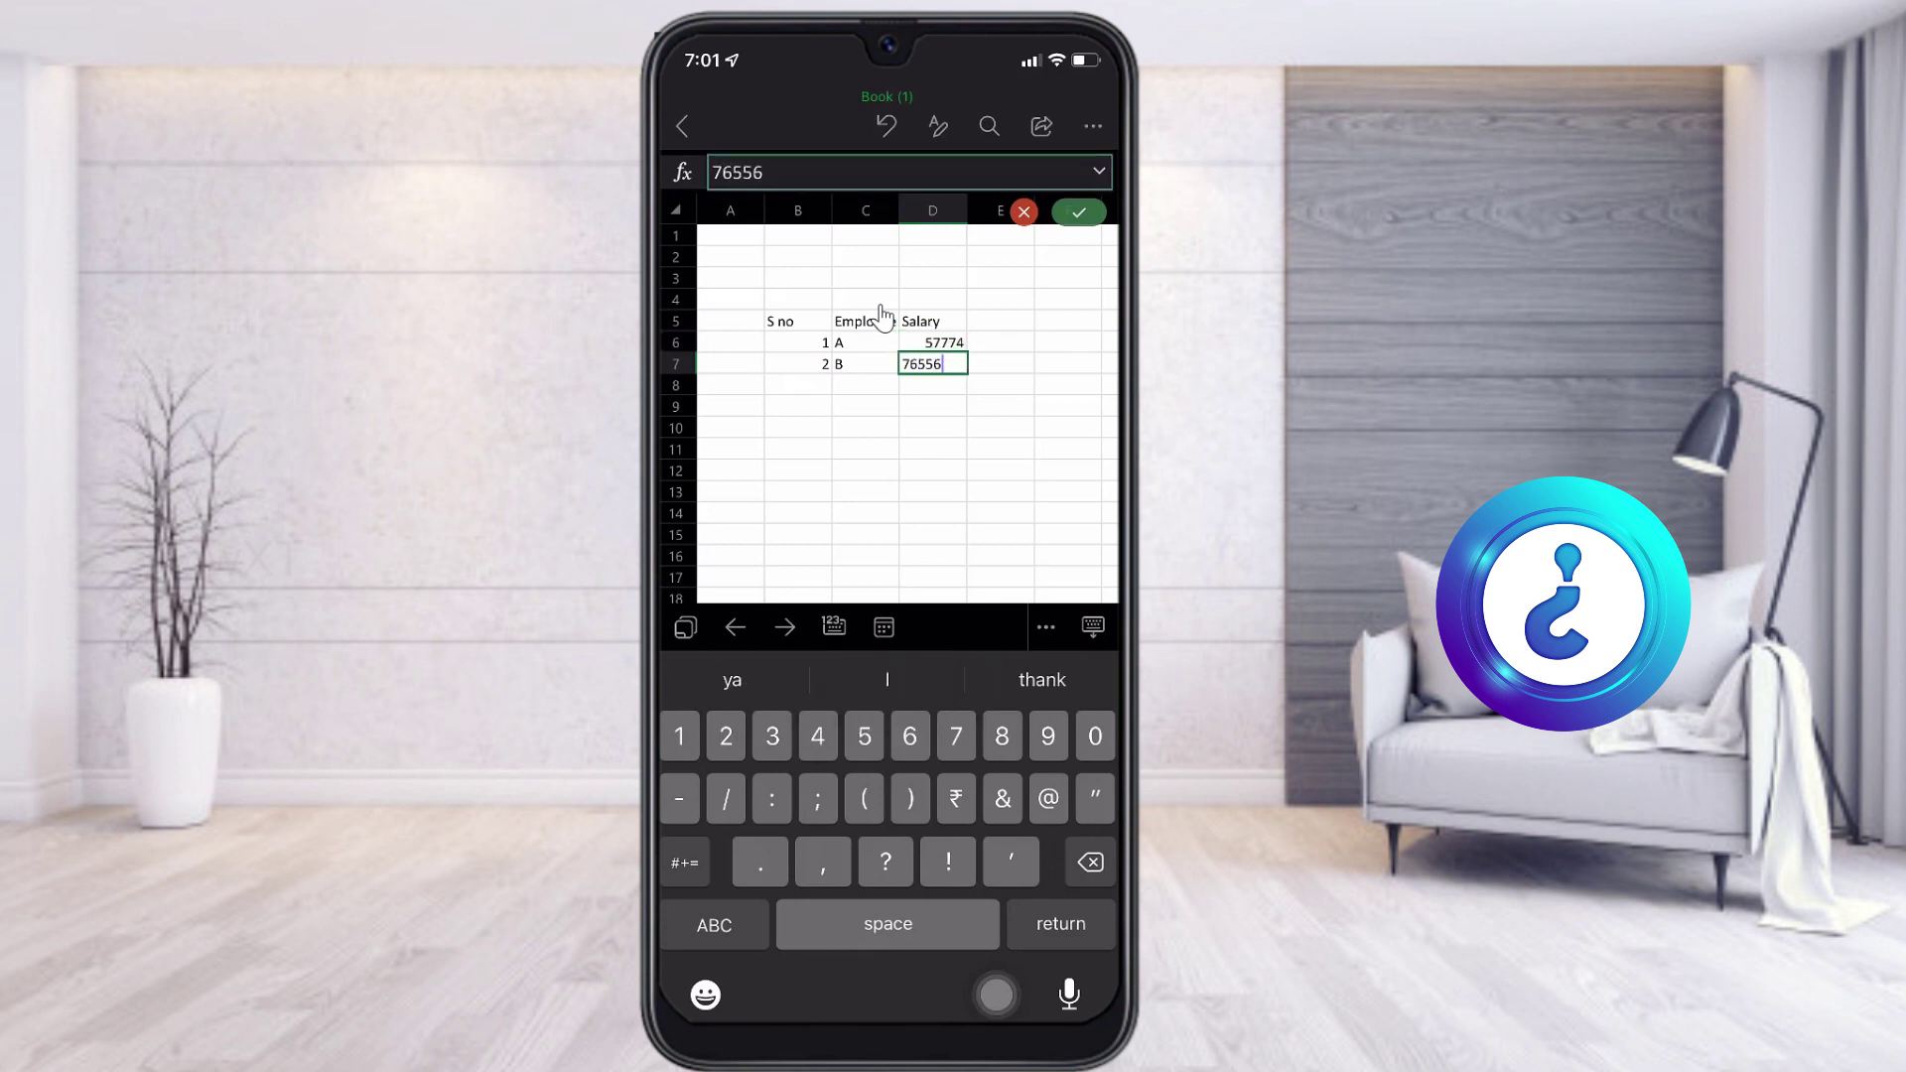
left_click(1000, 469)
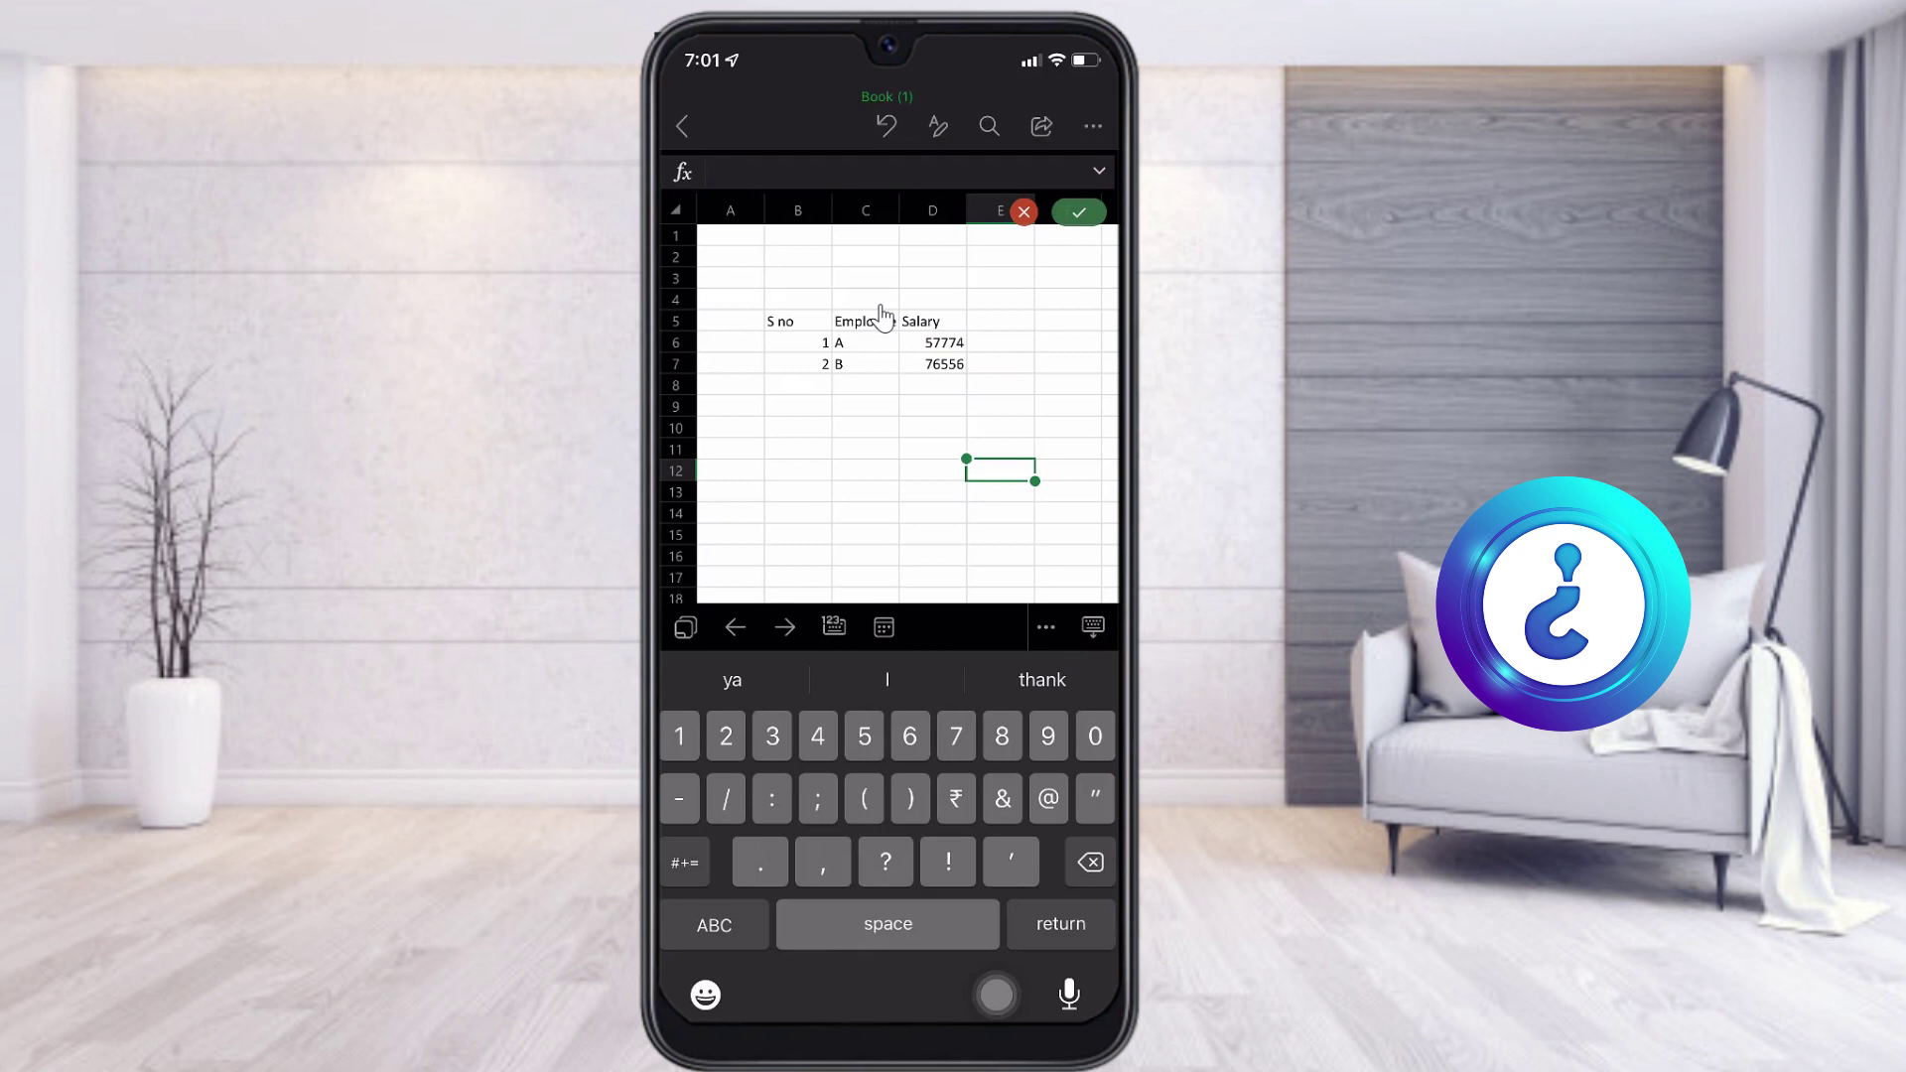
- Select the salary cells D6:D7, examine their sum, average, count, maximum and minimum, and leave cell editing
scroll(880, 307, "up", 5)
scroll(880, 308, "down", 2)
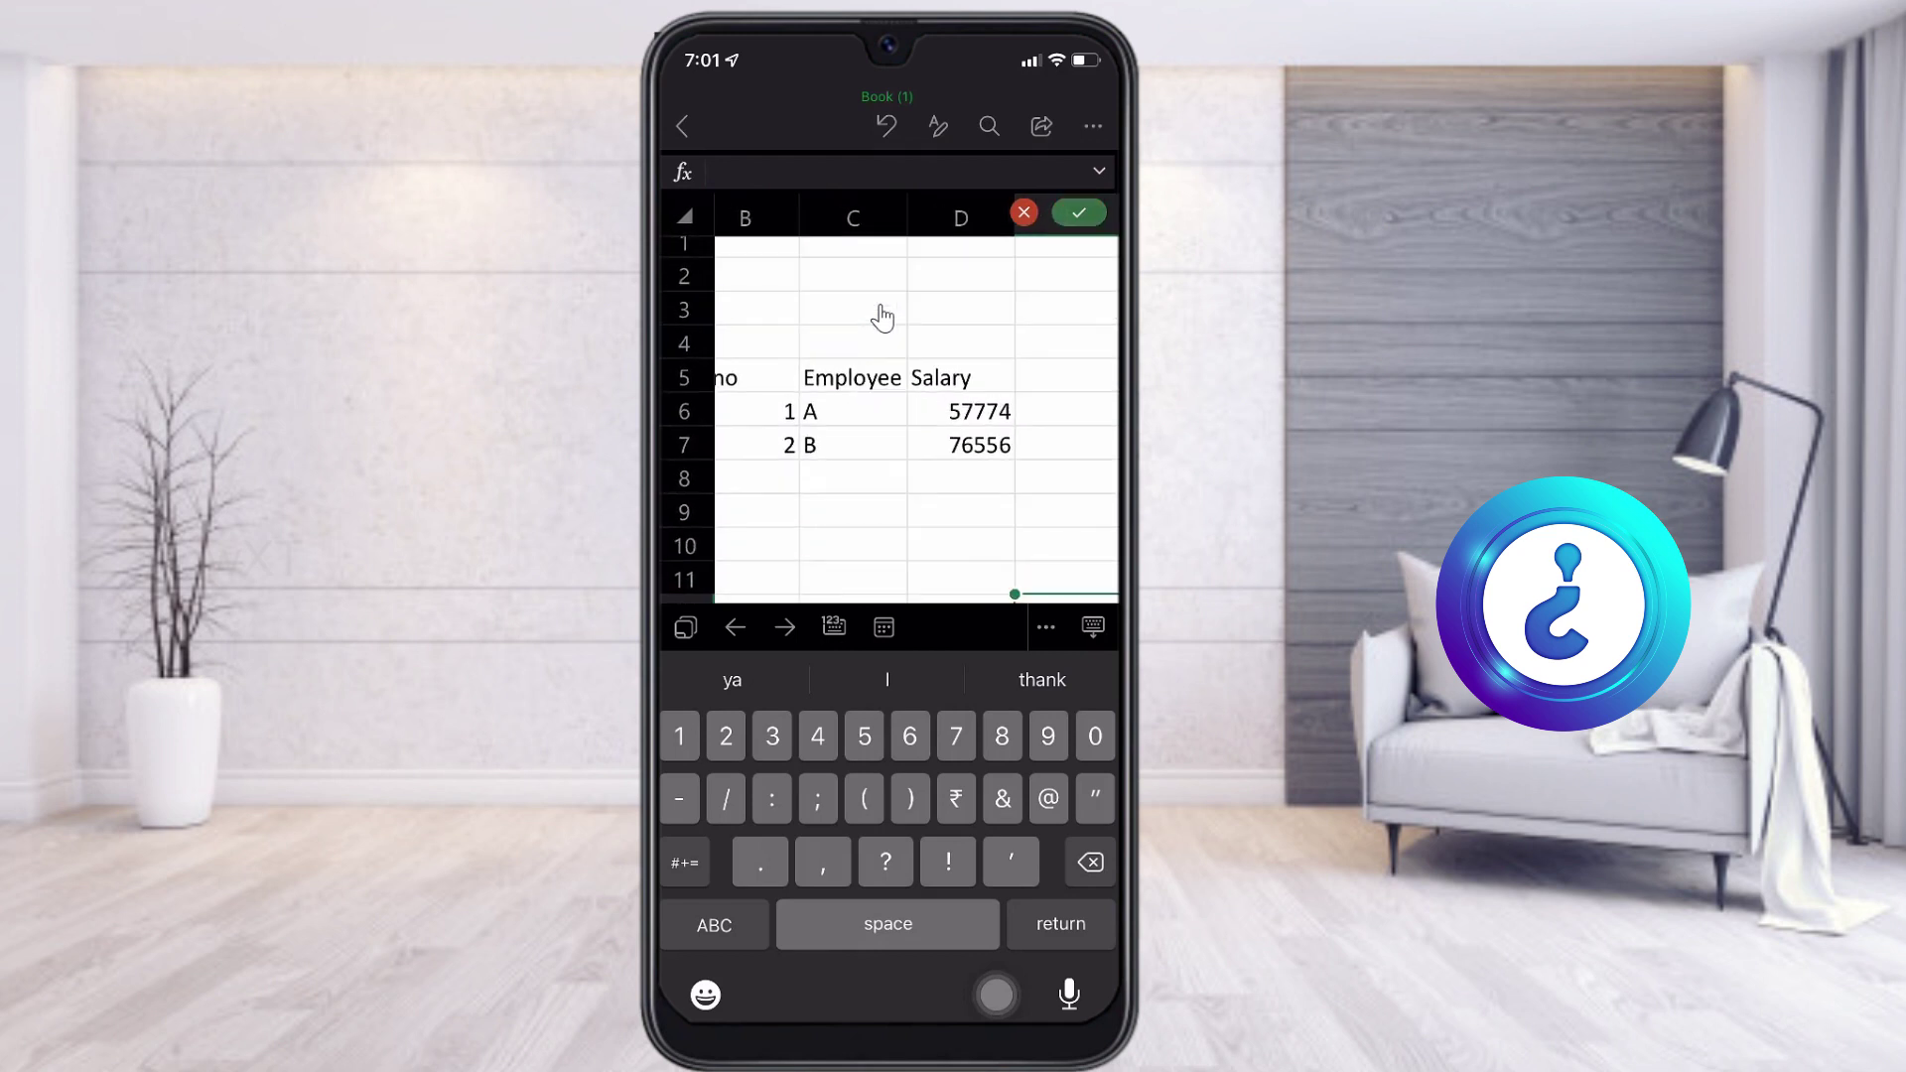
left_click(960, 411)
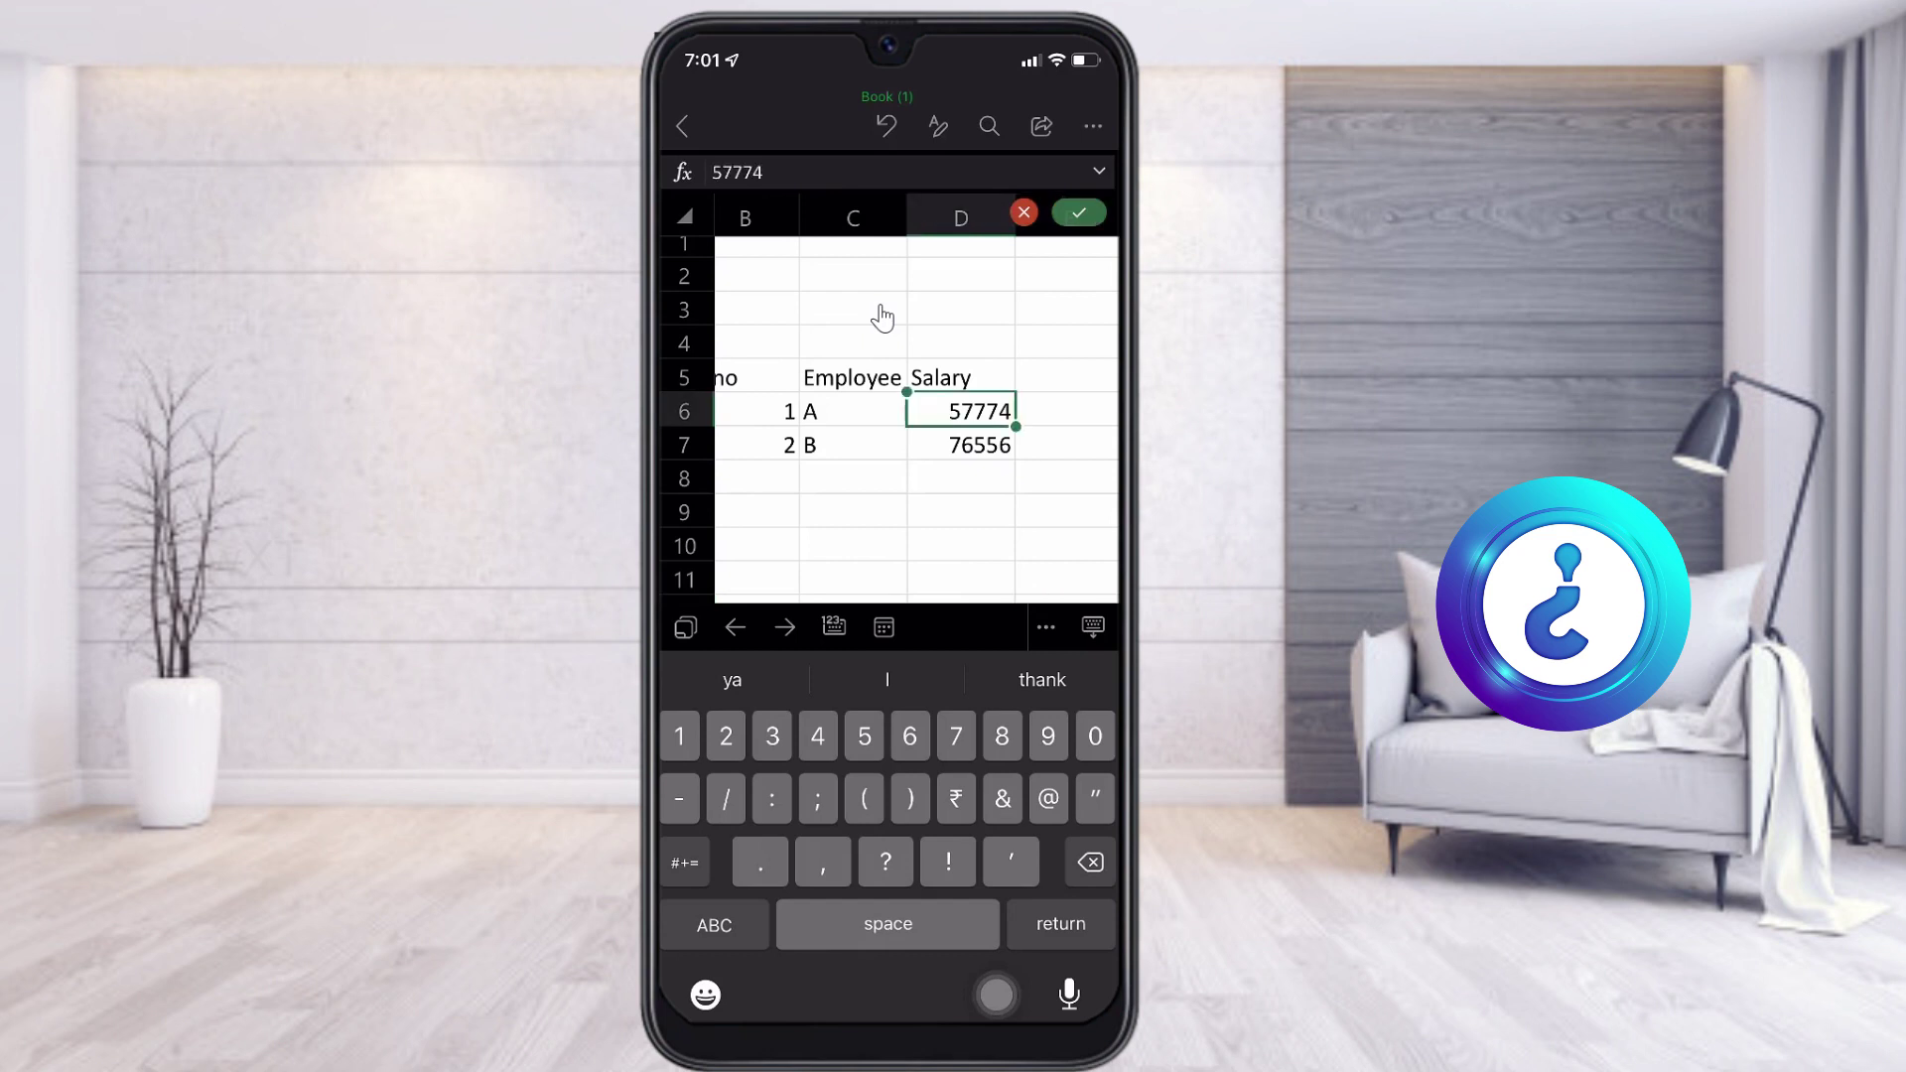
left_click_drag(1015, 425, 1014, 460)
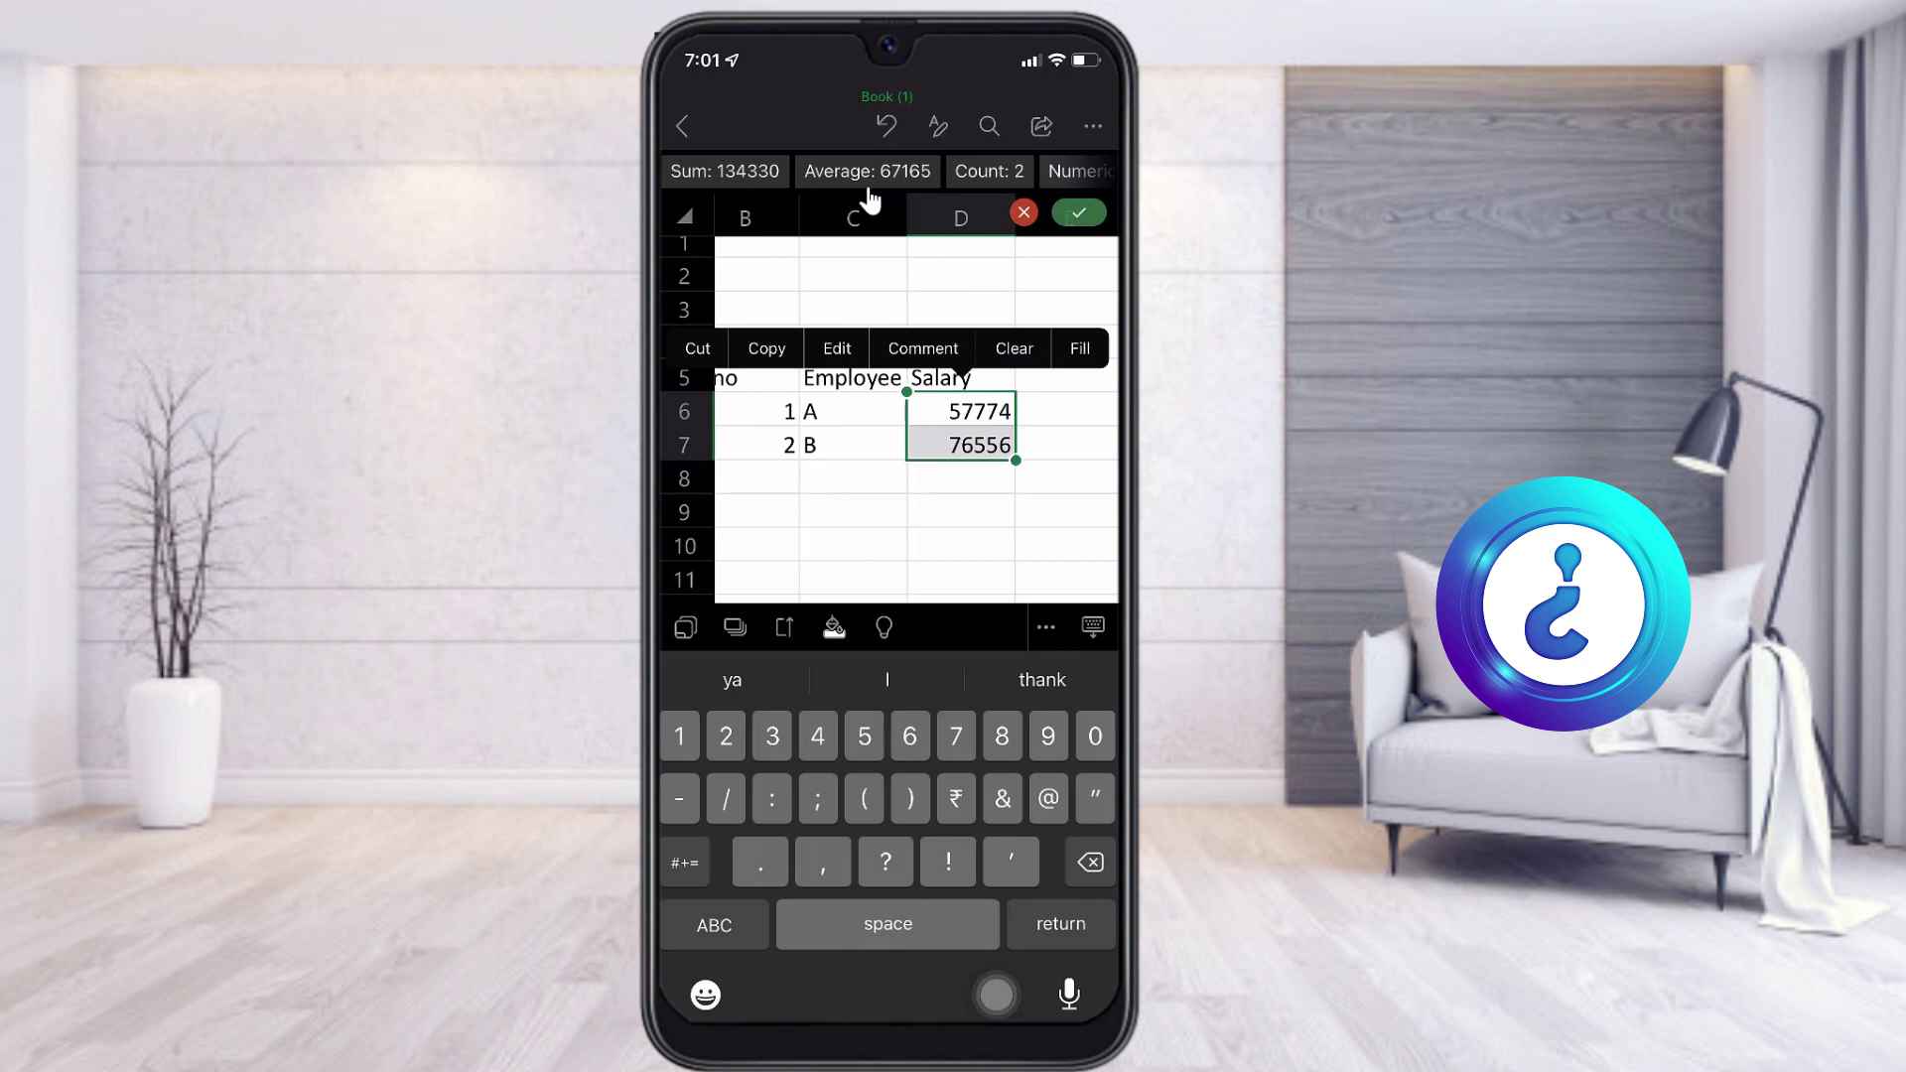
scroll(868, 171, "right", 2)
scroll(864, 171, "right", 1)
scroll(864, 198, "right", 3)
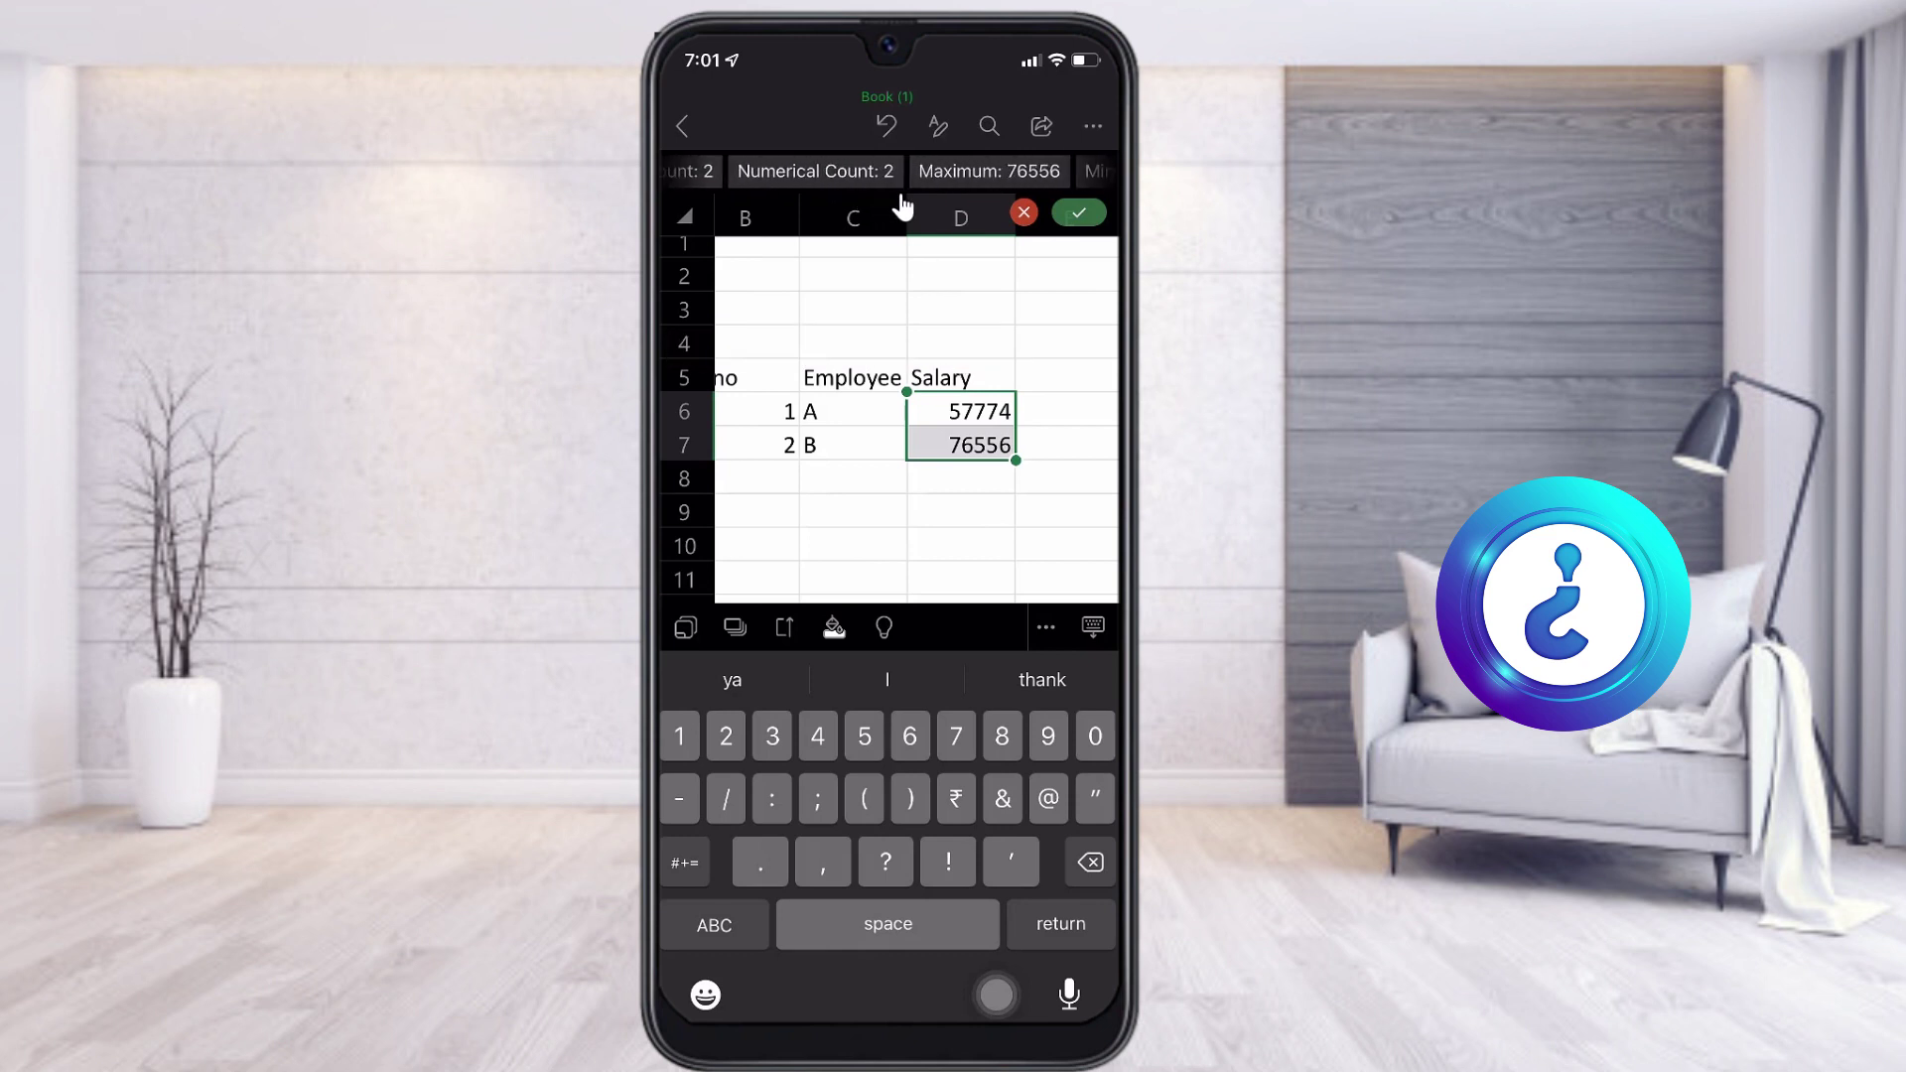
scroll(901, 199, "right", 2)
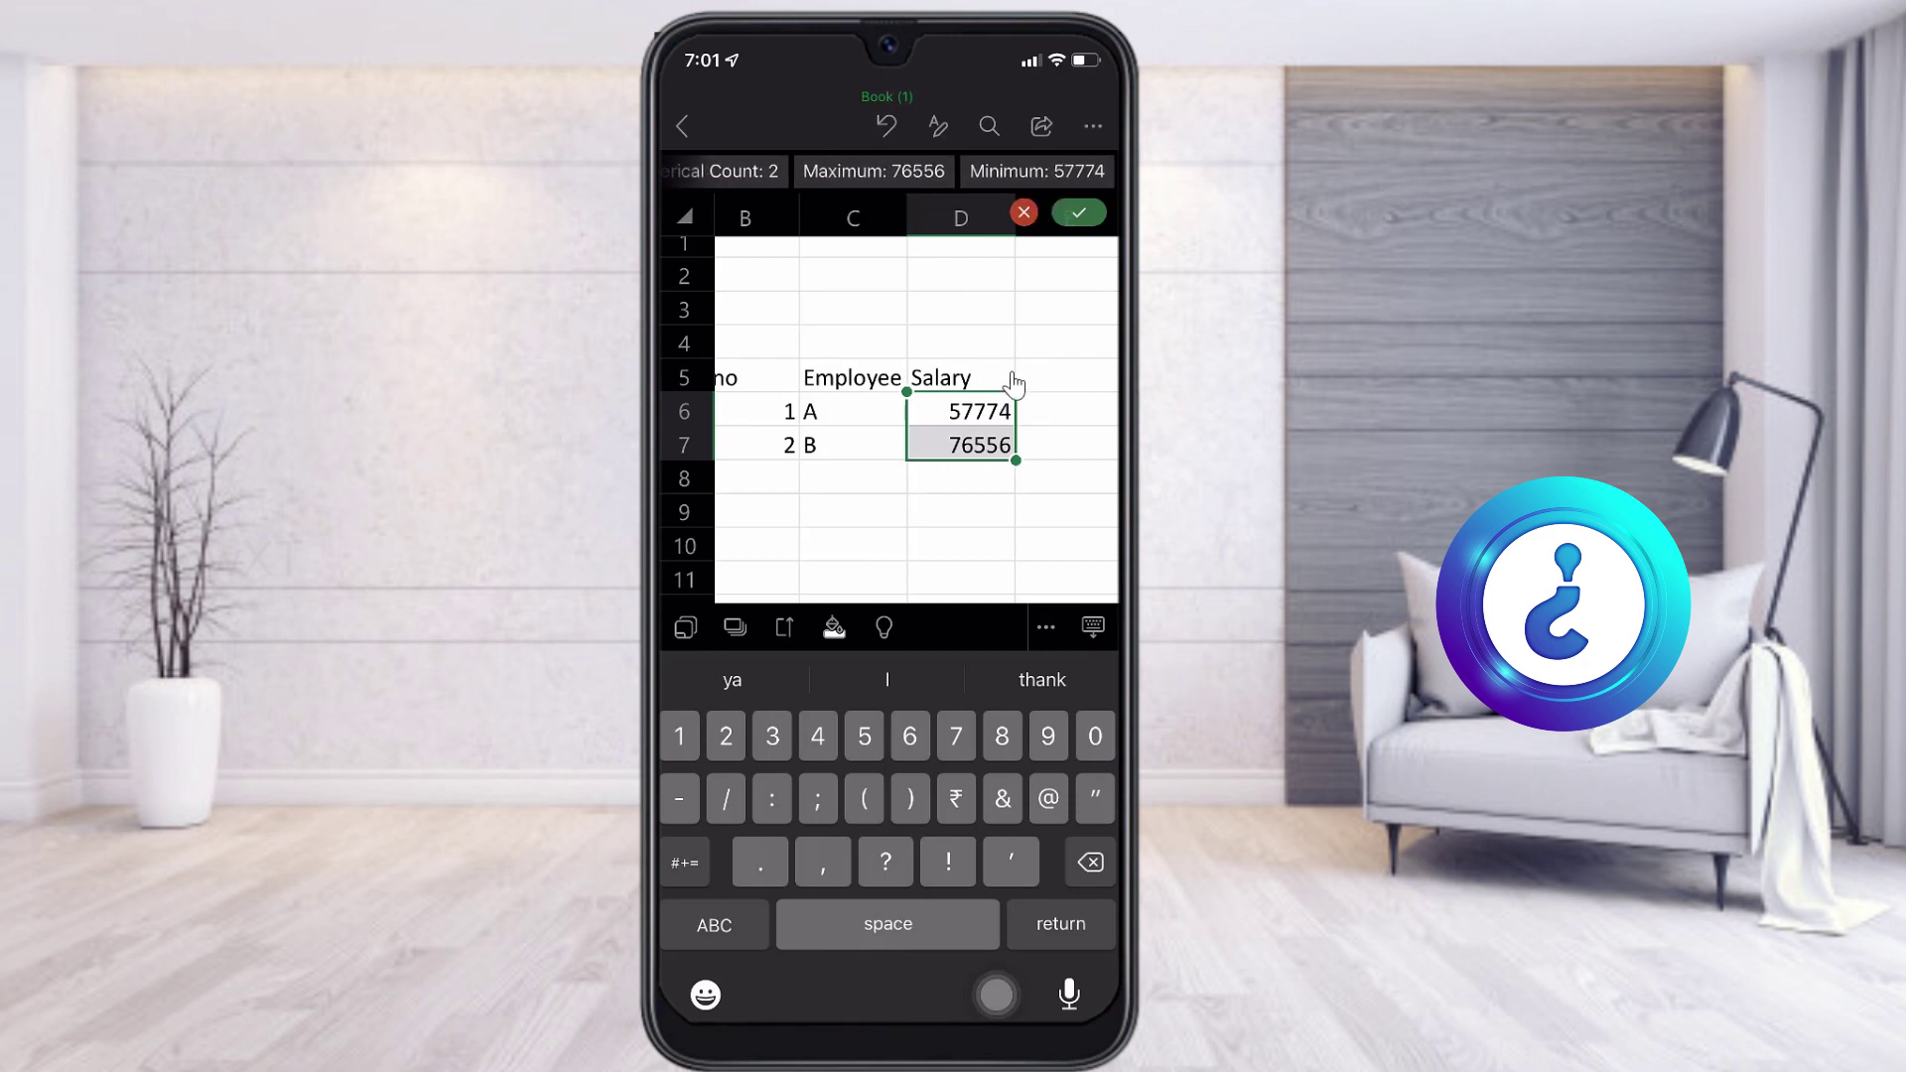
left_click(1078, 214)
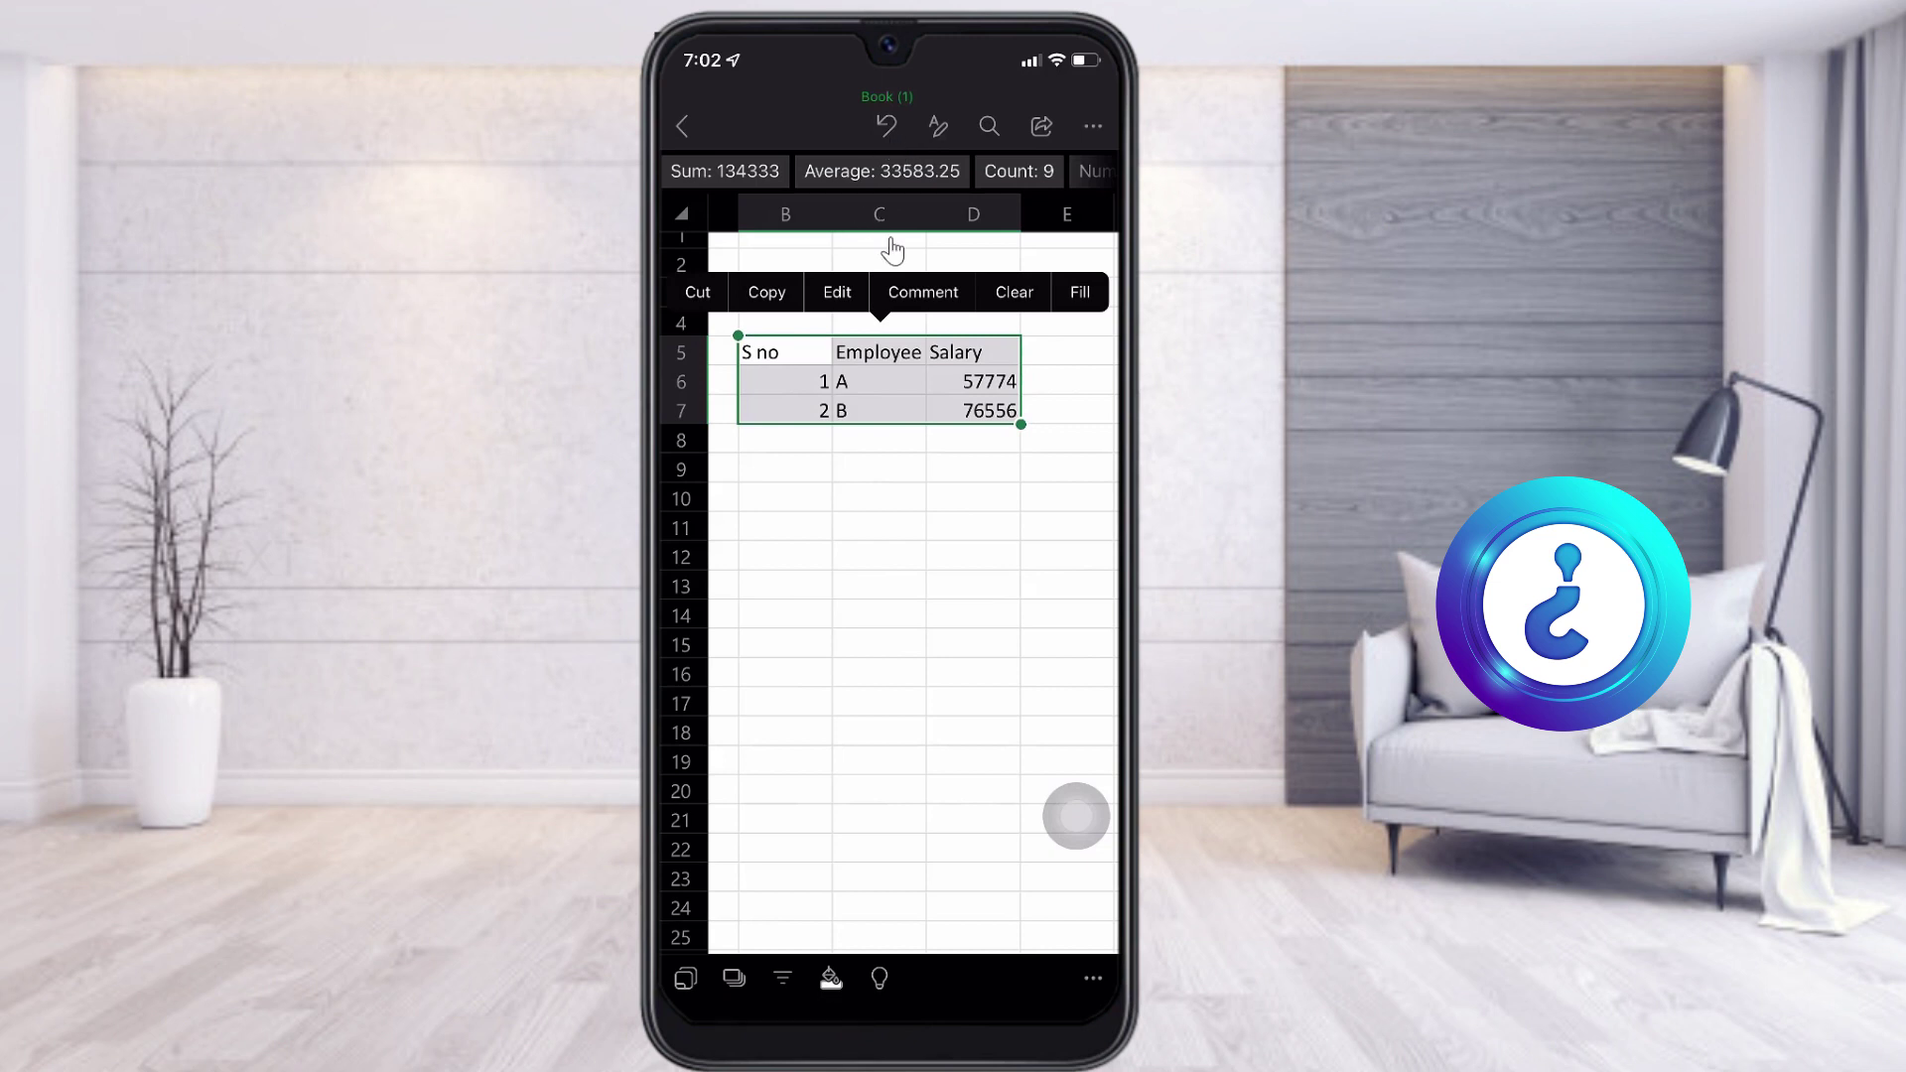
- Undo the last salary entry in cell D7
key("ctrl+z")
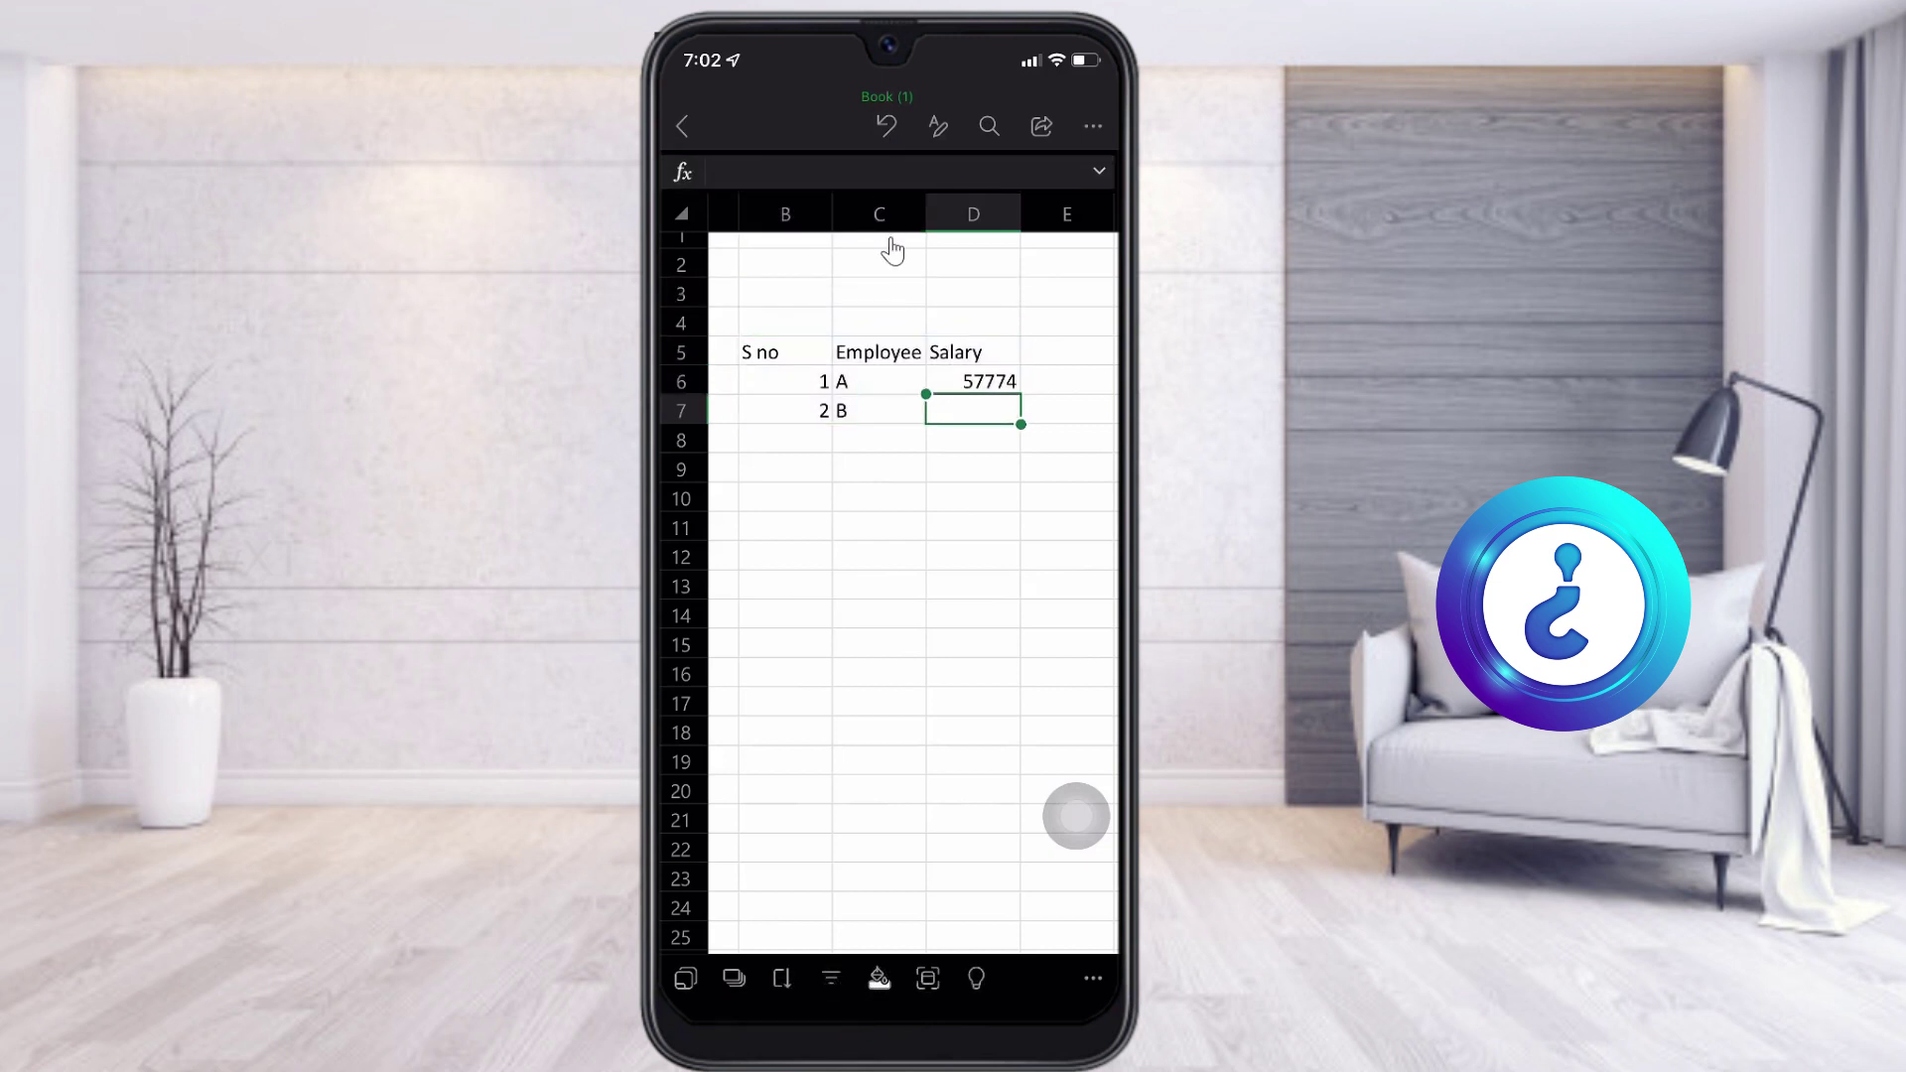
- Enter the salary 54467 for employee B in cell D7
left_click(973, 409)
left_click(838, 349)
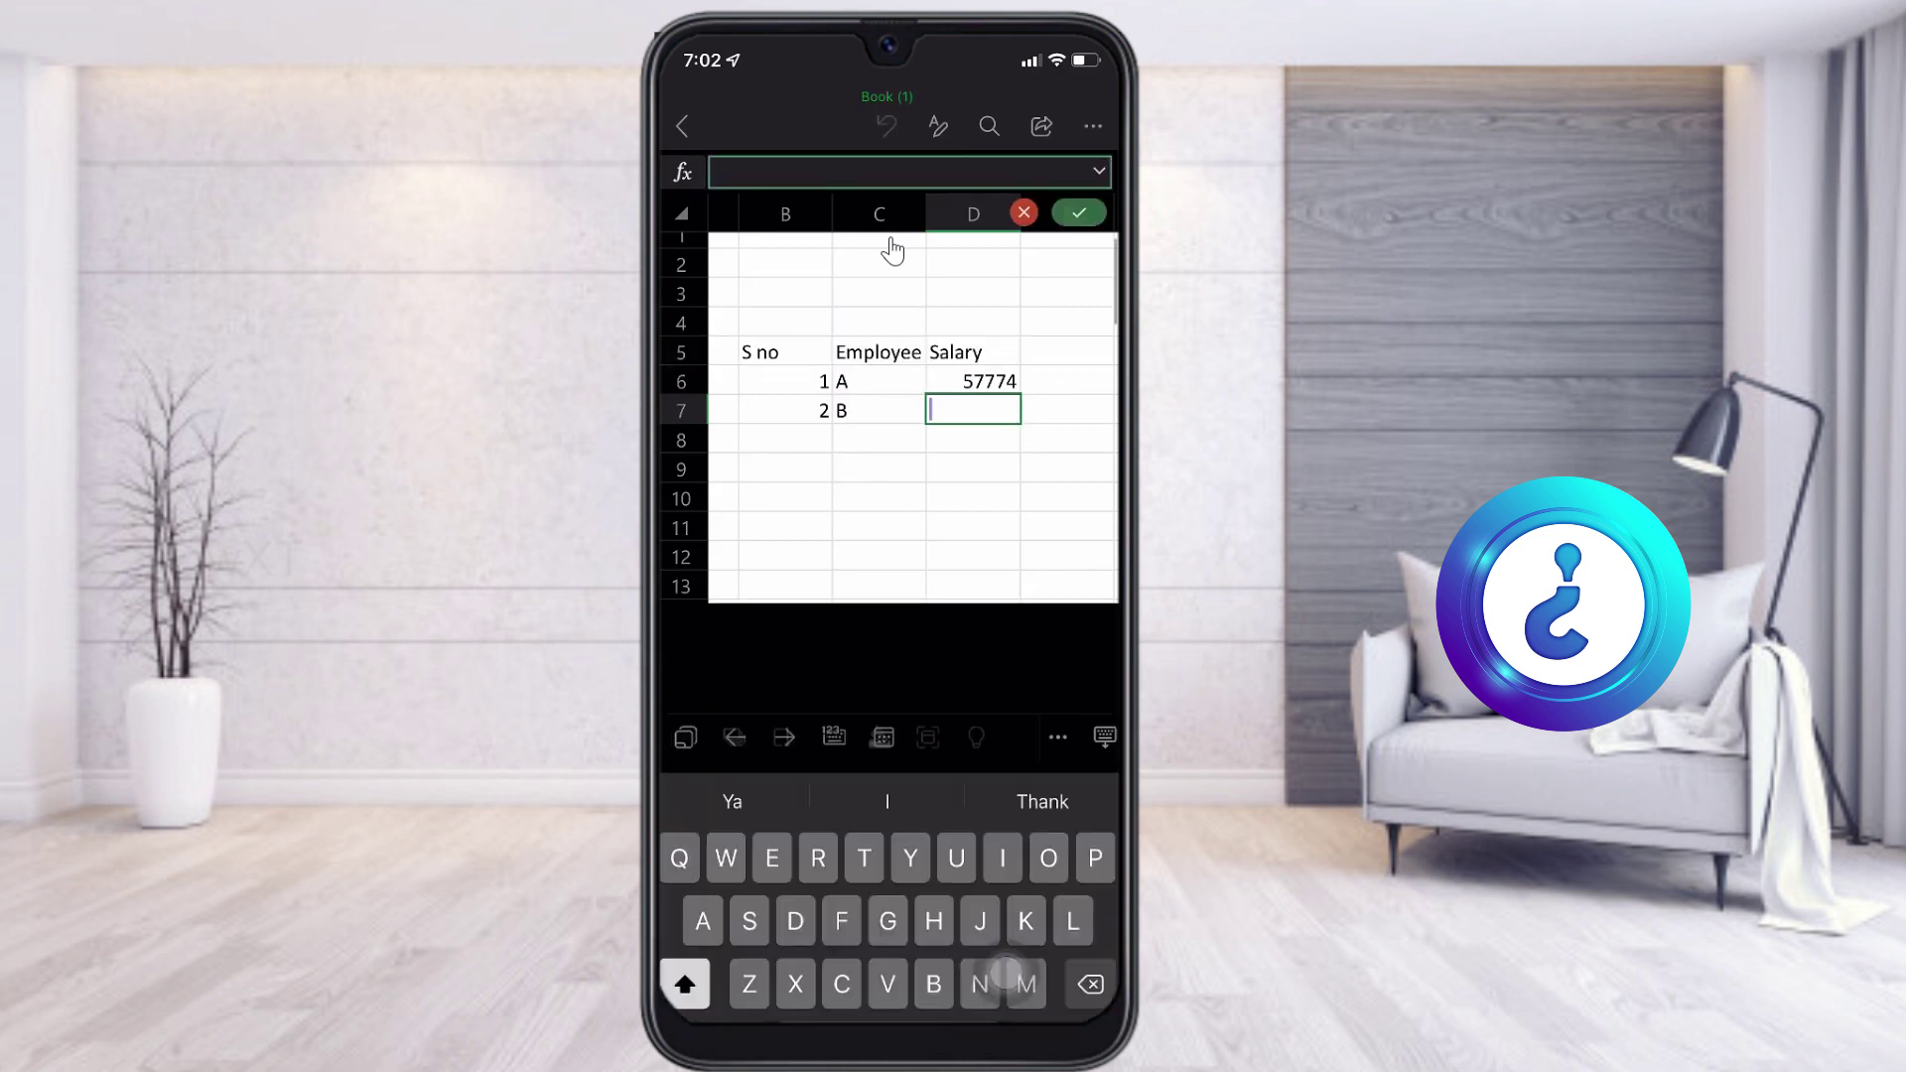
type("54467")
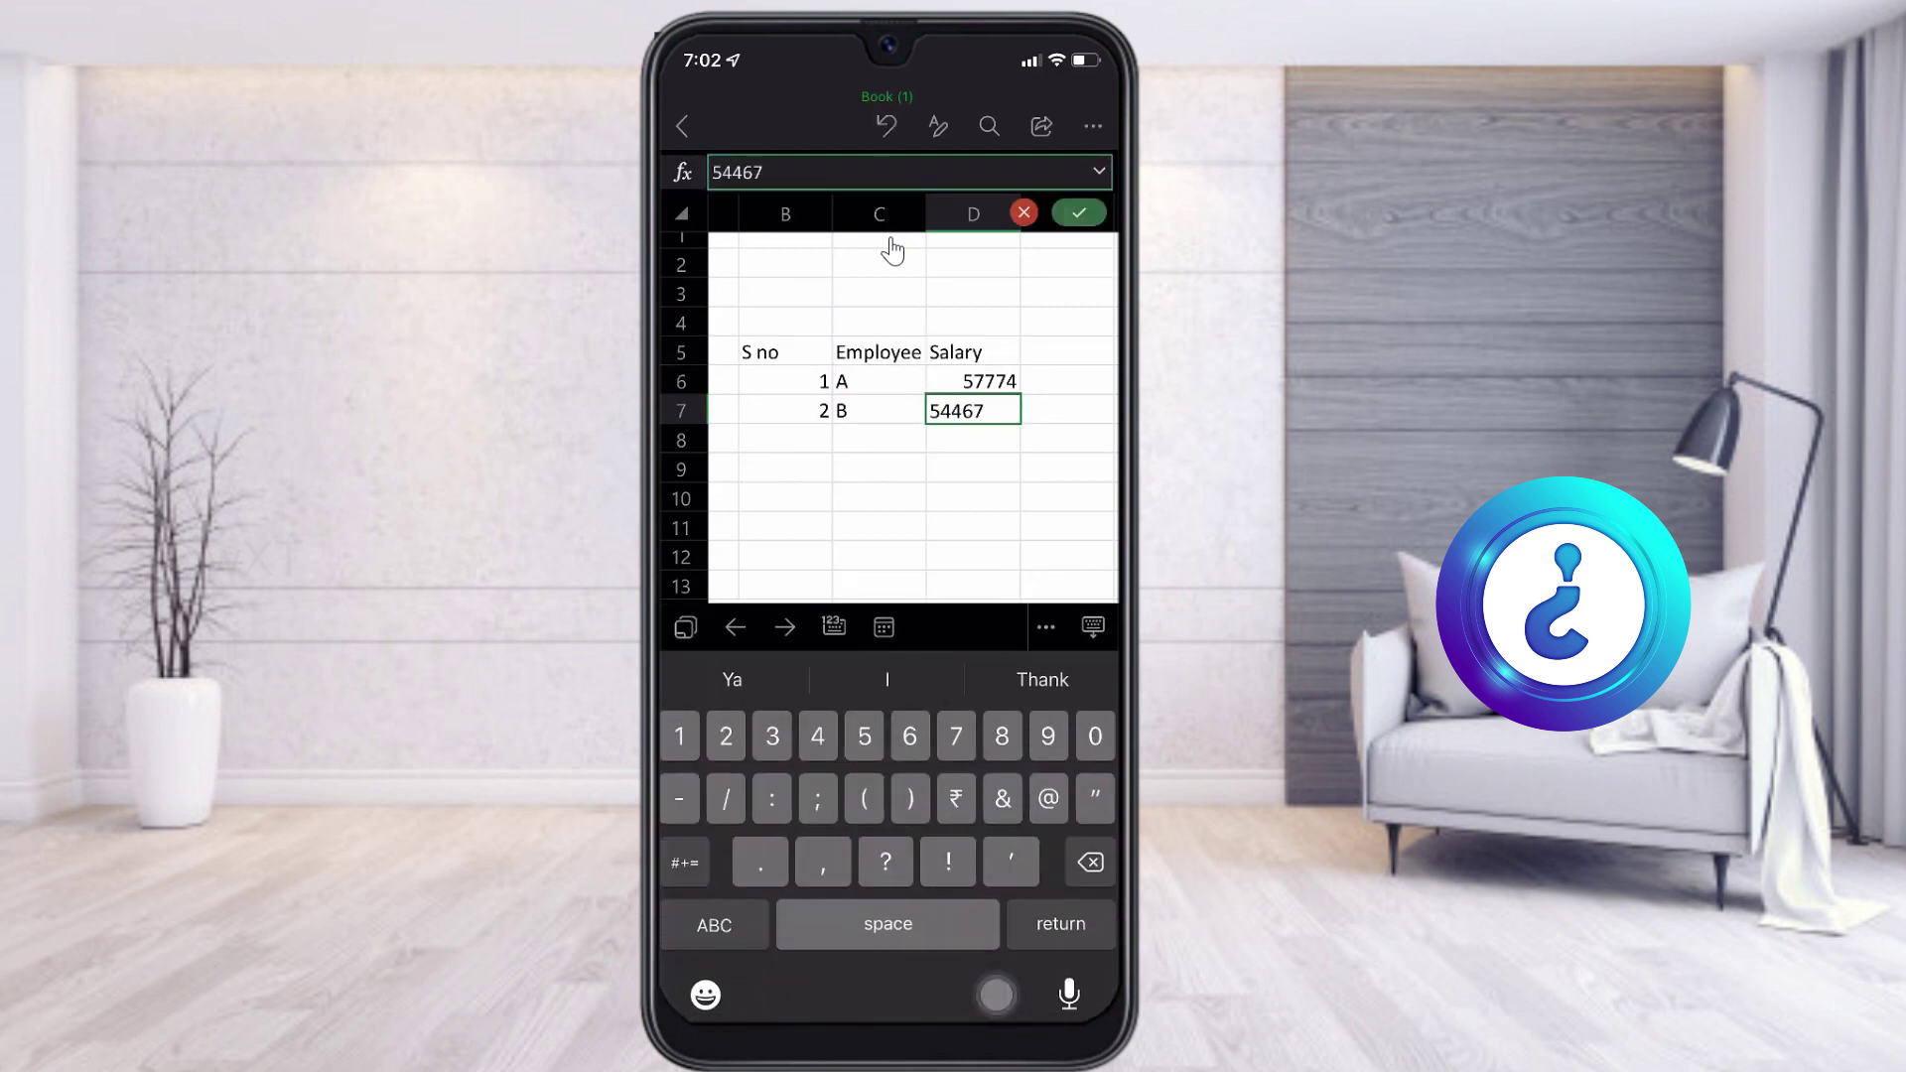
left_click(879, 496)
- Set the font of the table B5:D7 to Aharoni Bold with a size of 13 pt
left_click(785, 351)
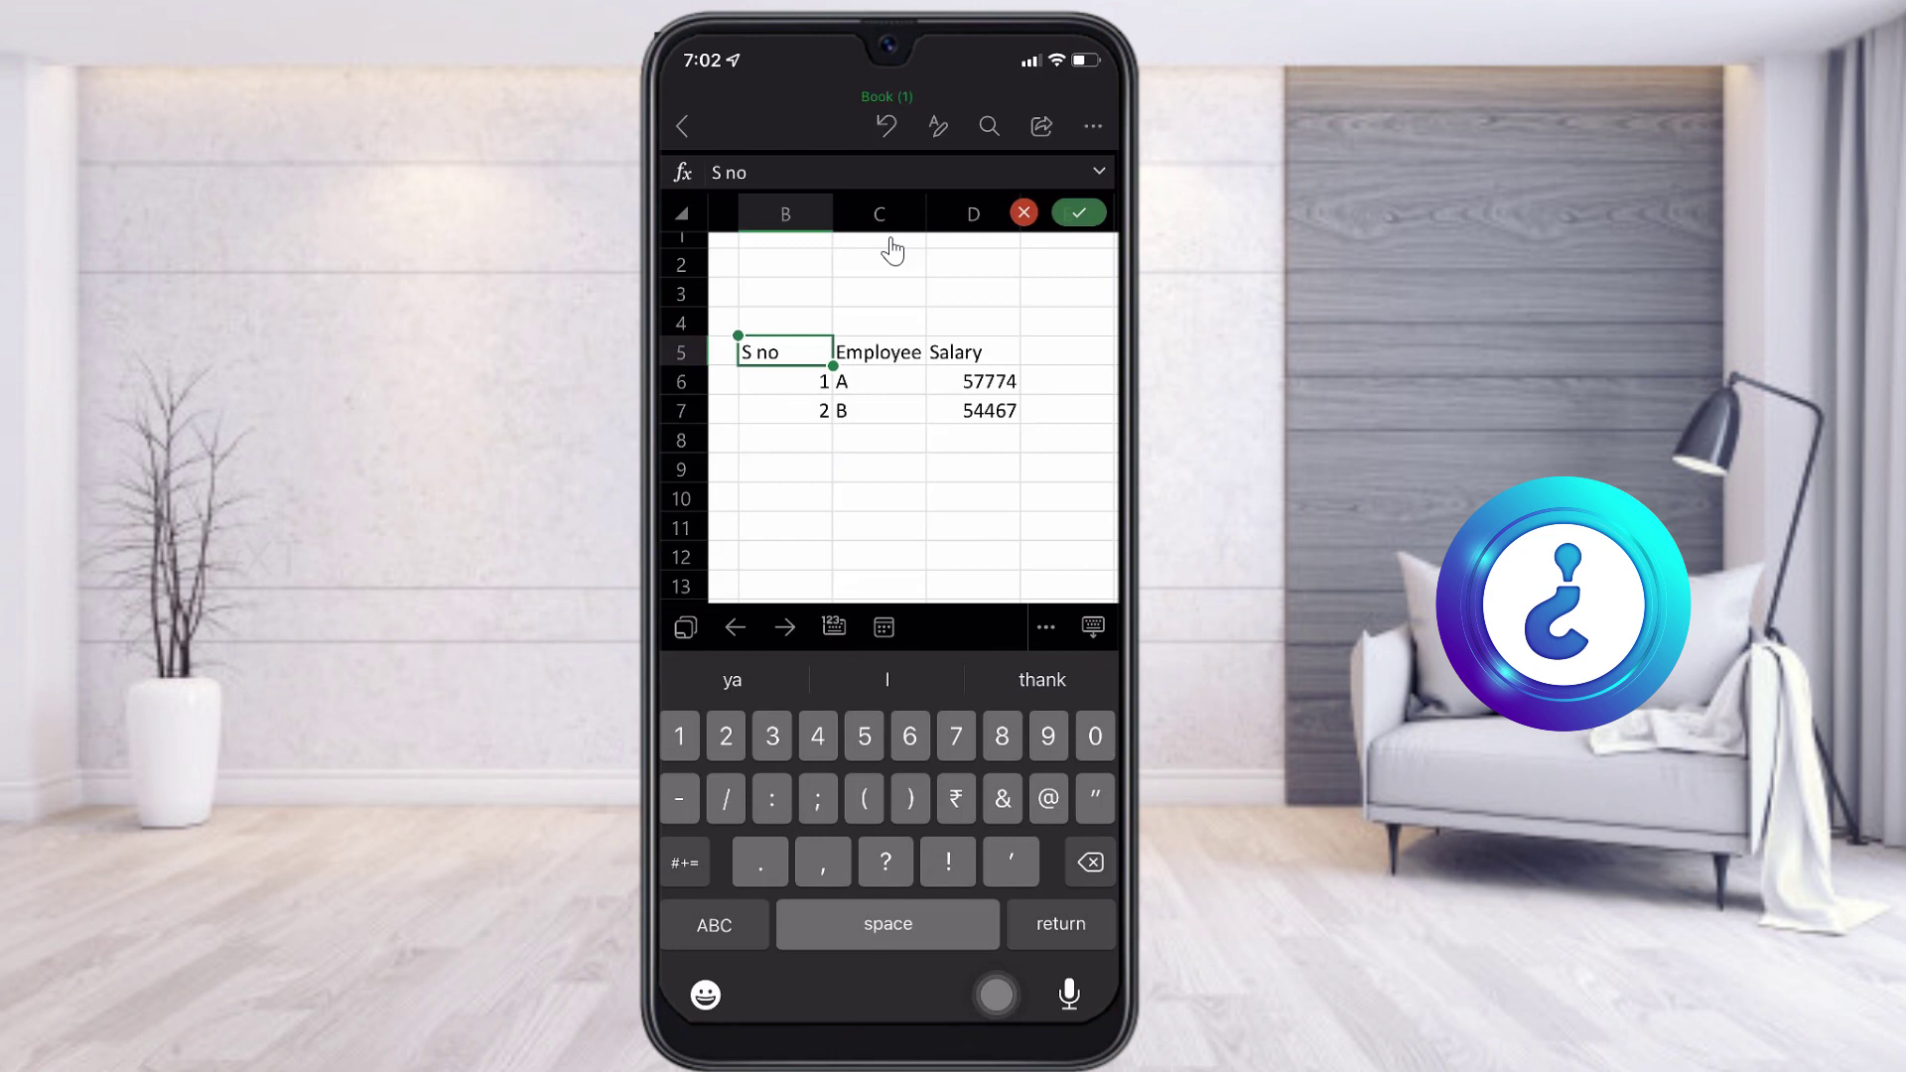
left_click_drag(833, 365, 1020, 424)
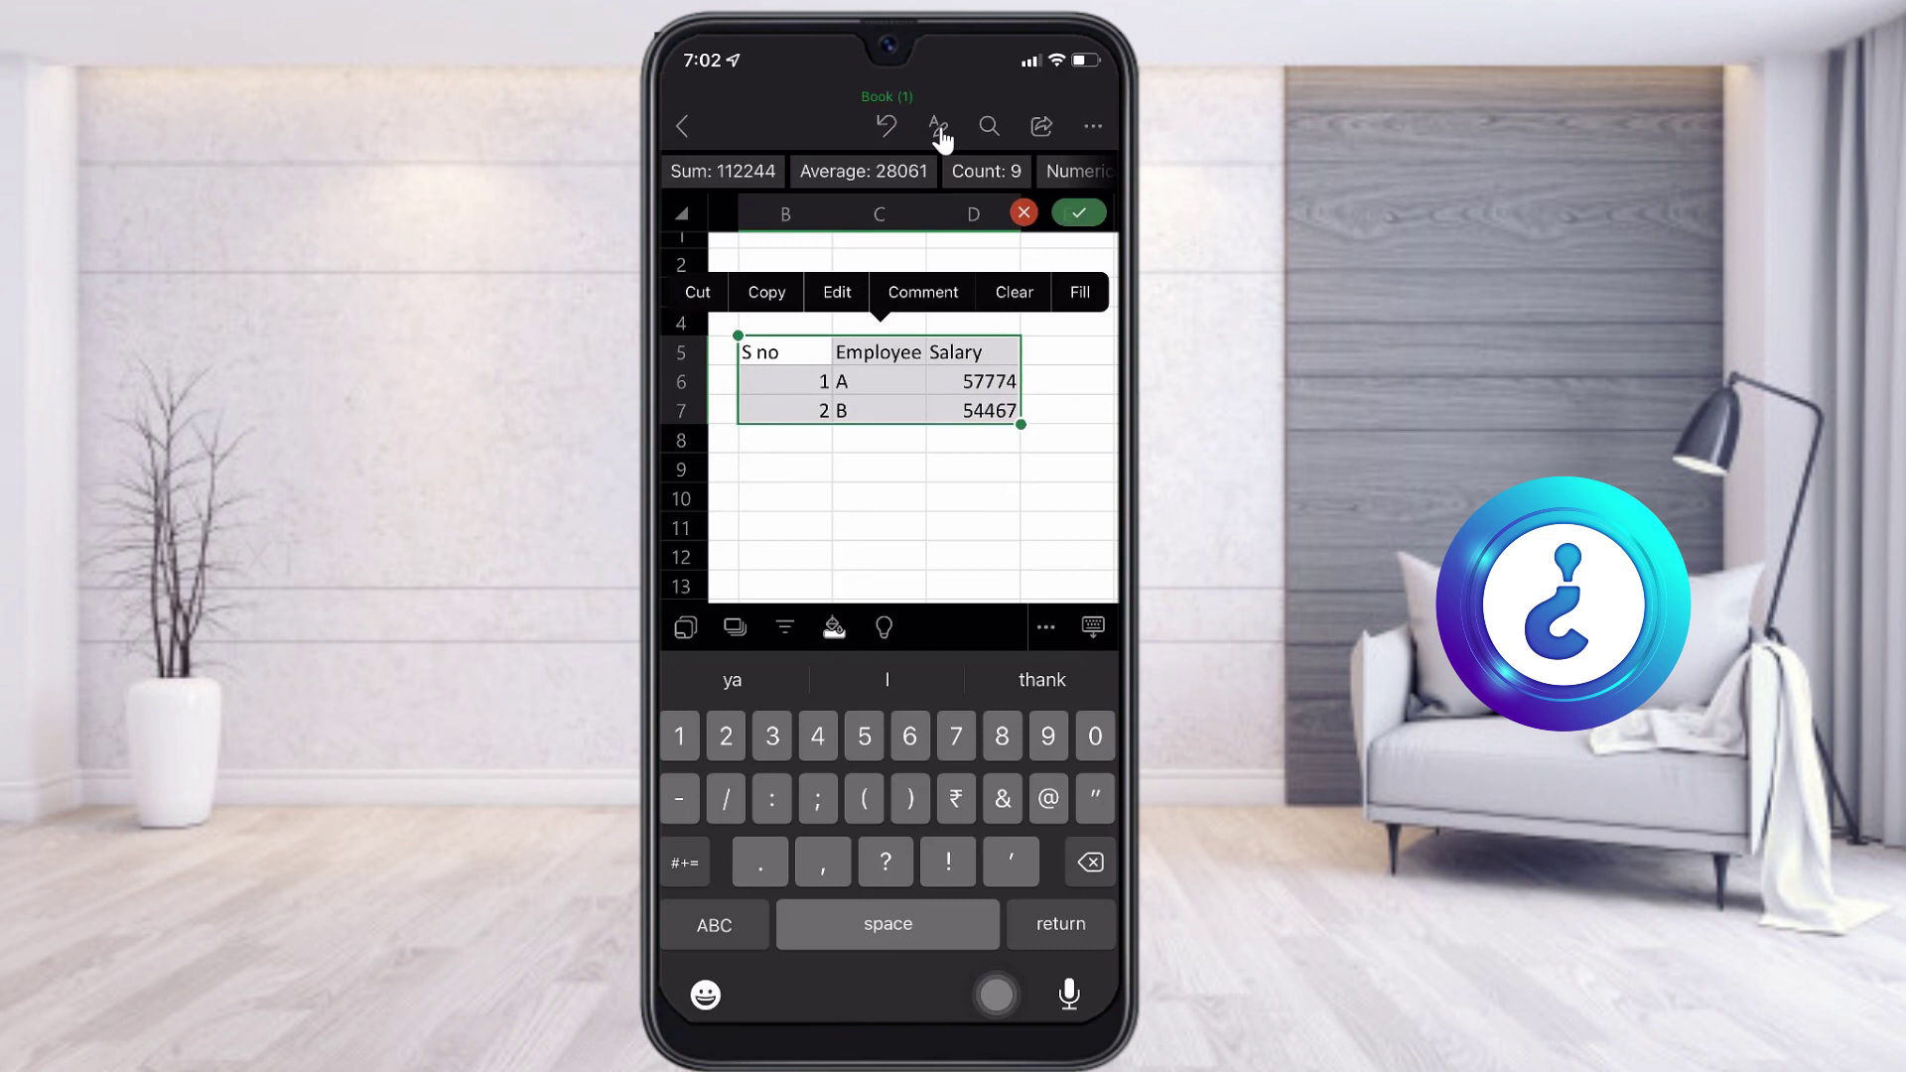
left_click(938, 127)
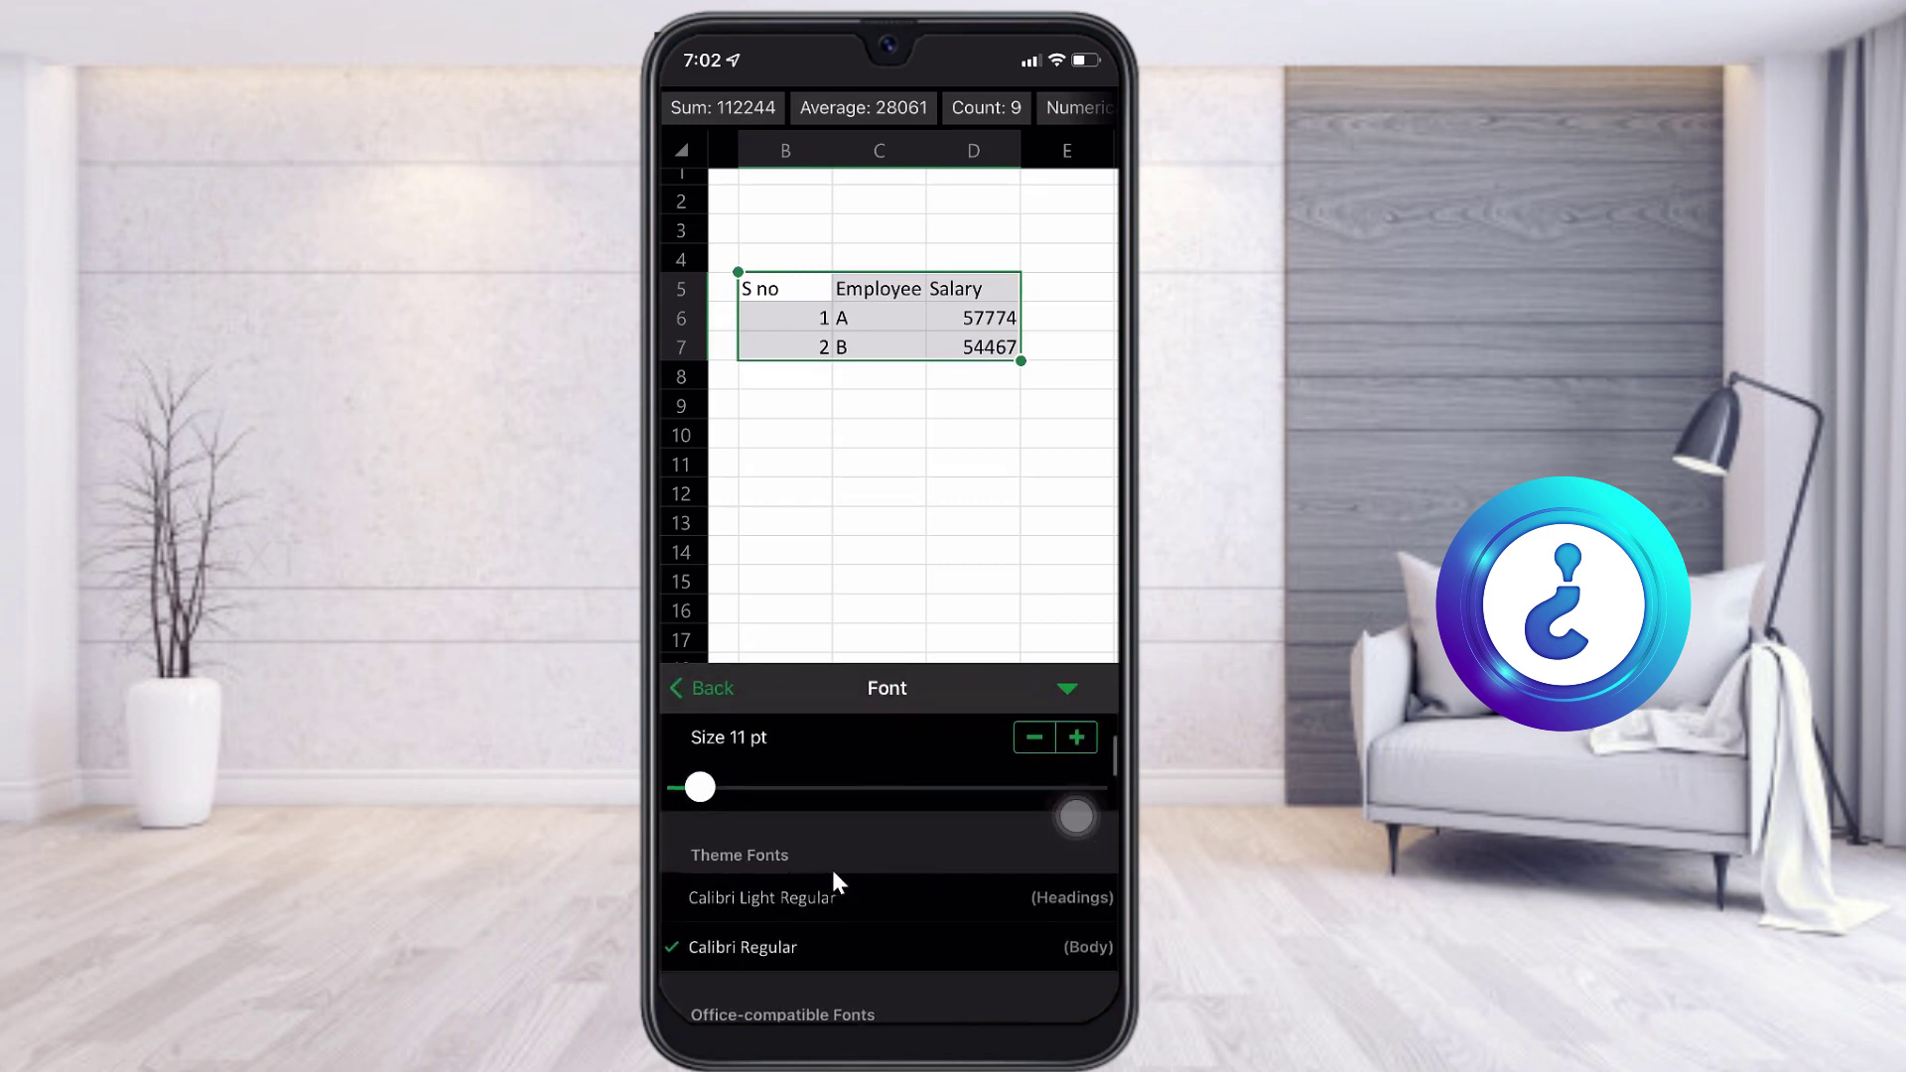
scroll(832, 870, "down", 3)
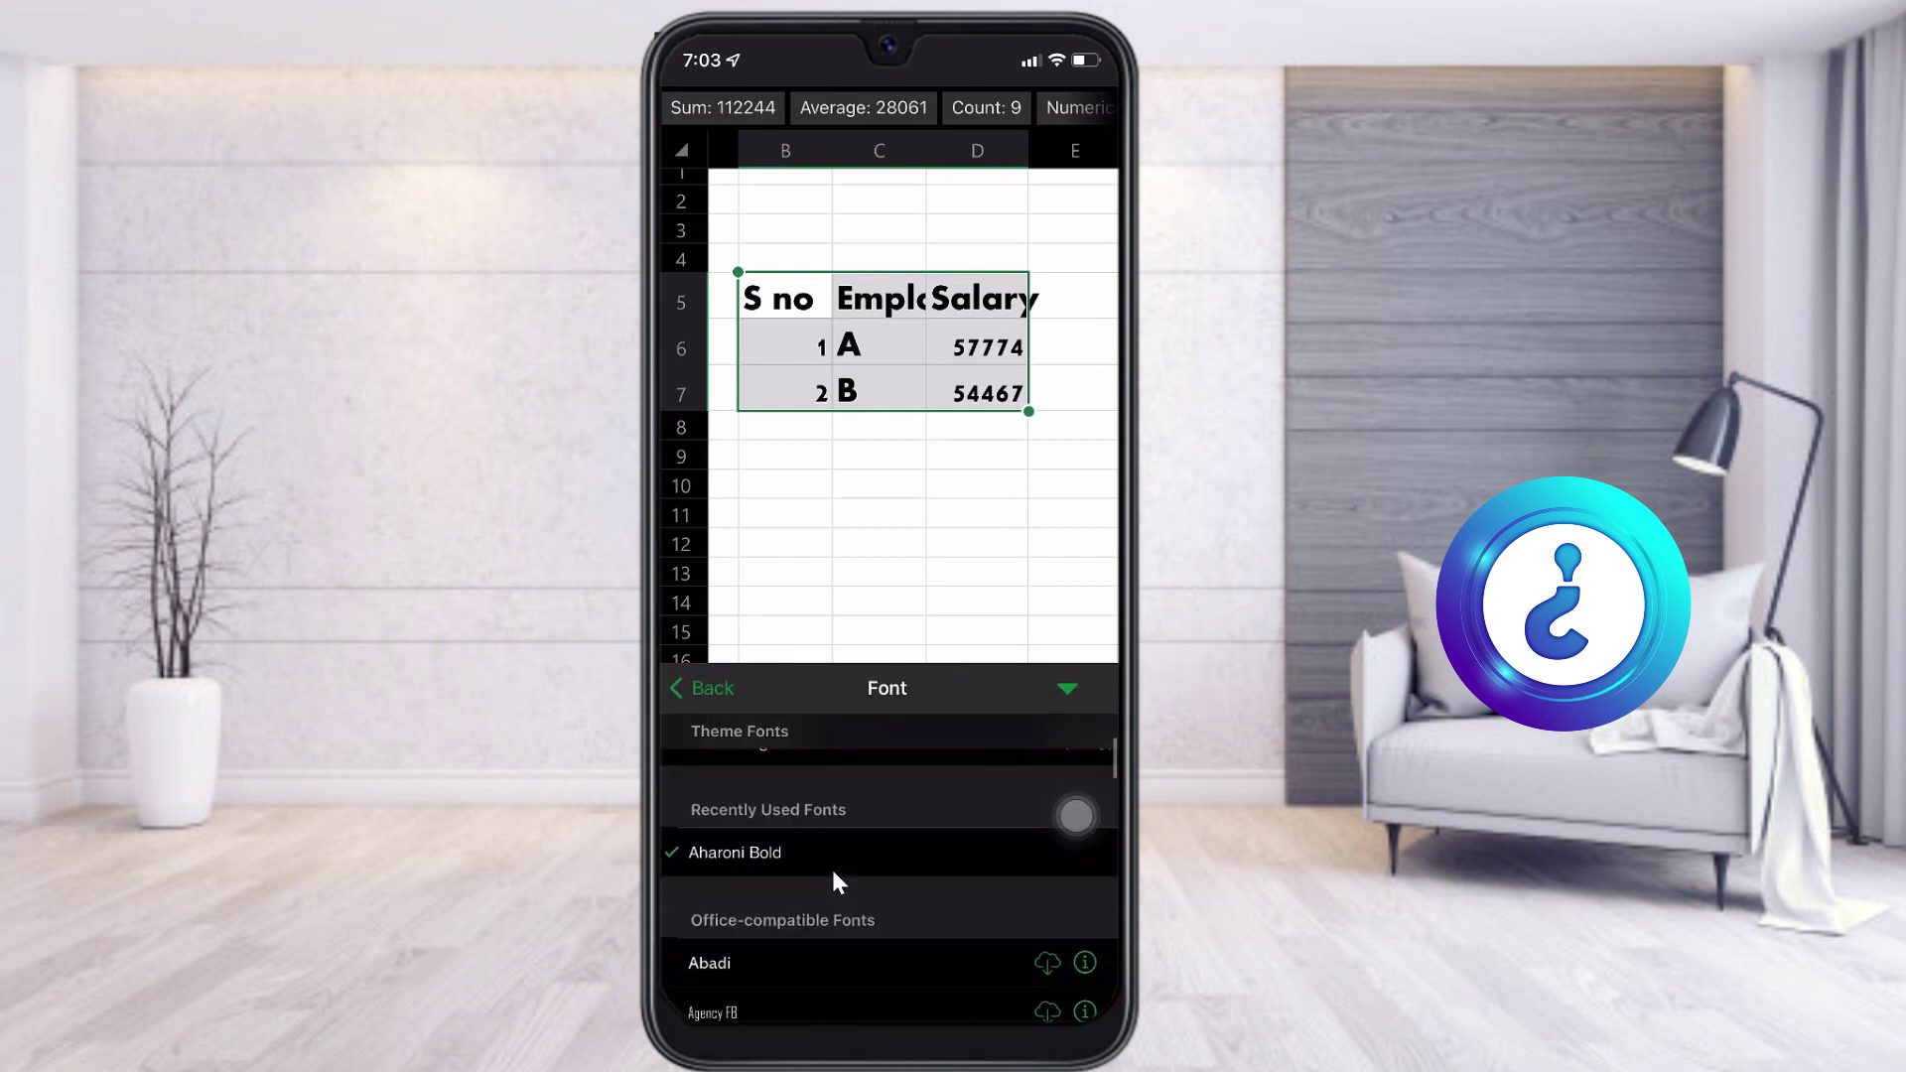
scroll(831, 867, "up", 3)
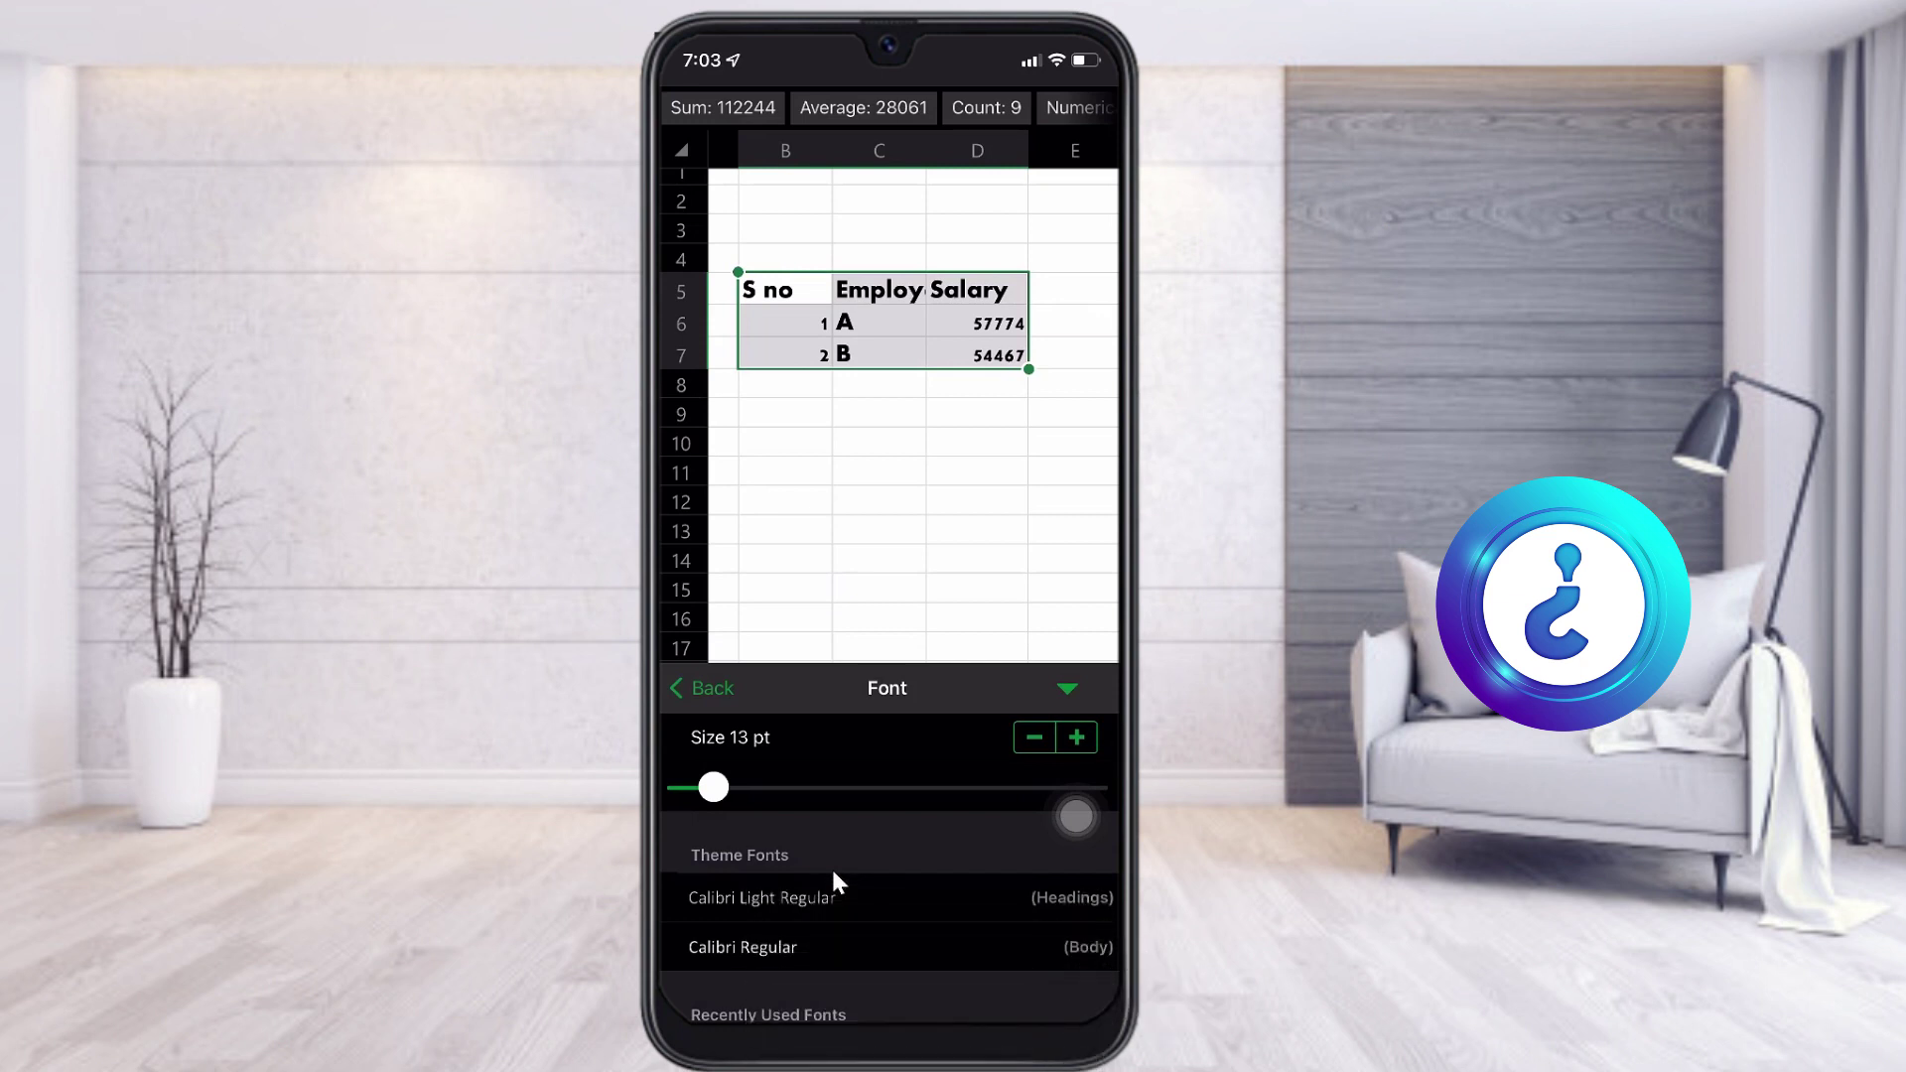
- Apply all borders to the table B5:D7 and fill its cells with a light blue-grey theme colour
left_click(831, 862)
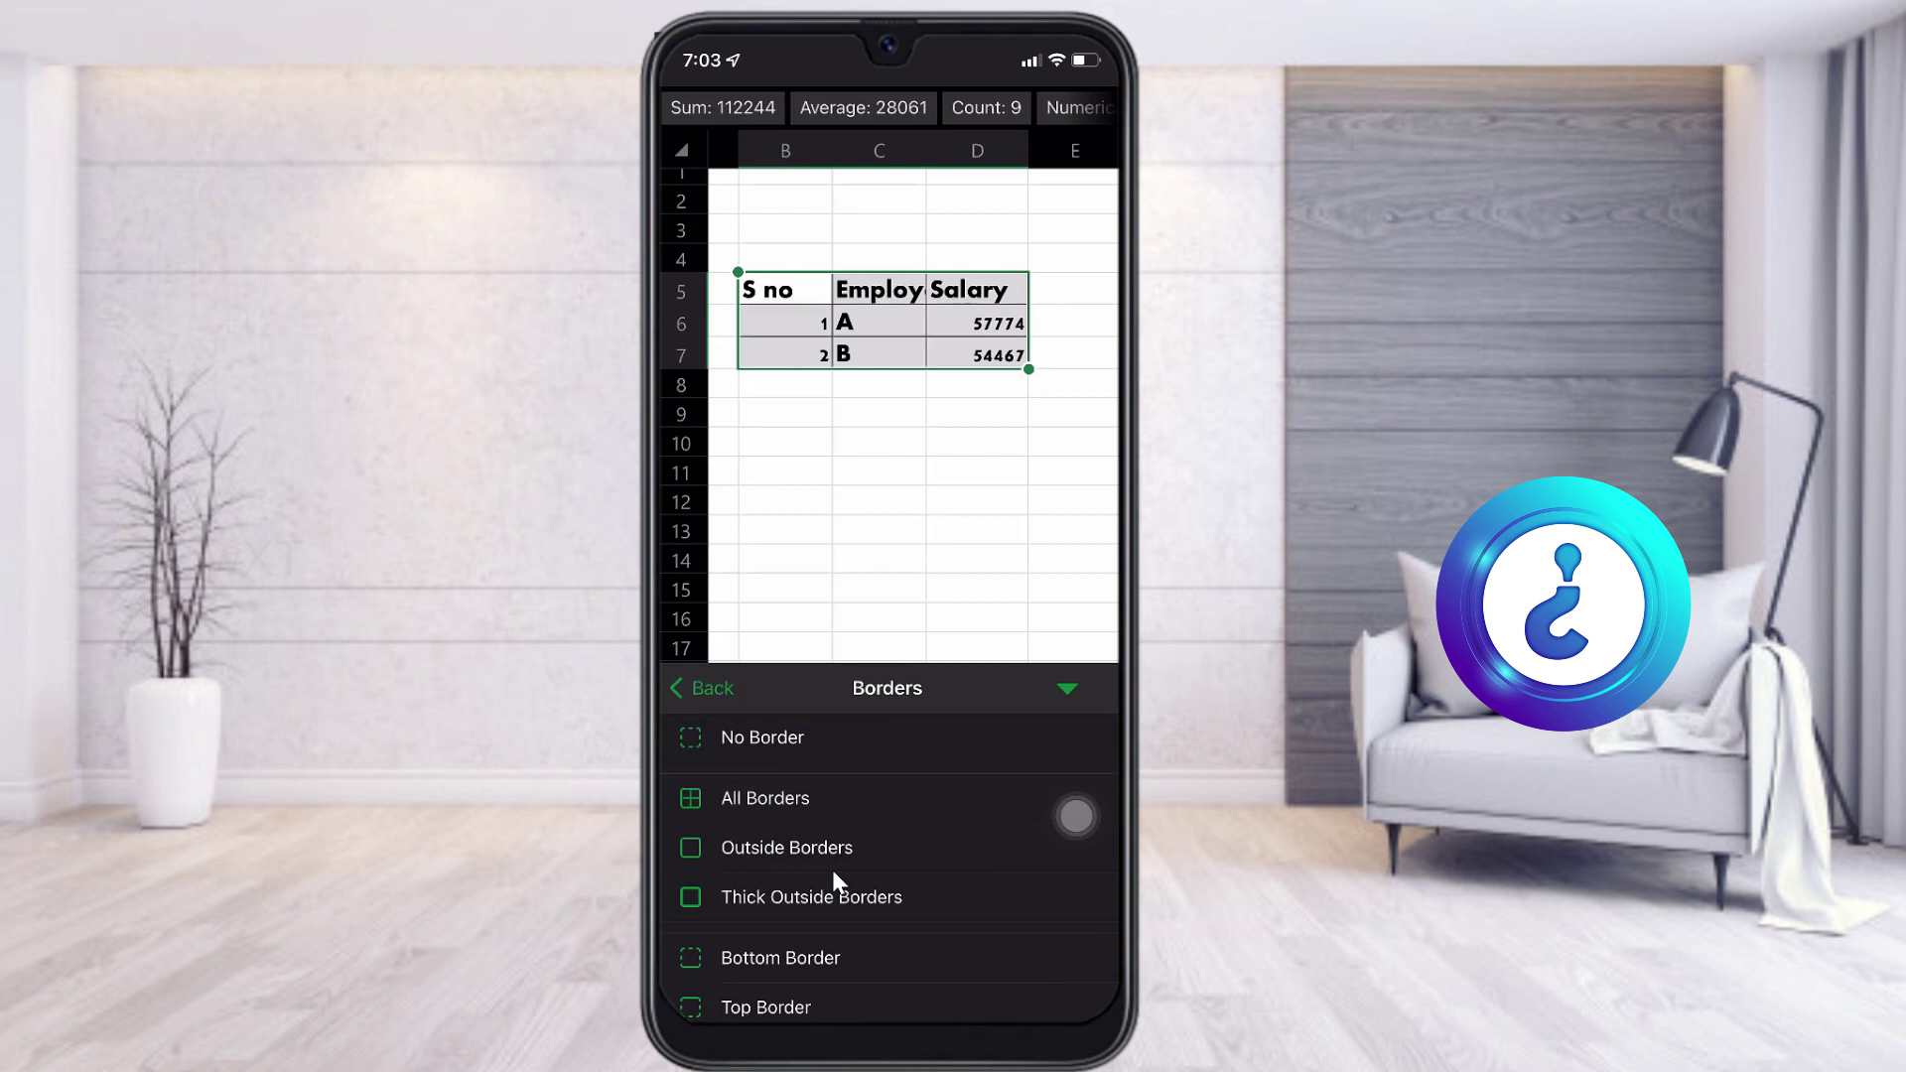
left_click(832, 870)
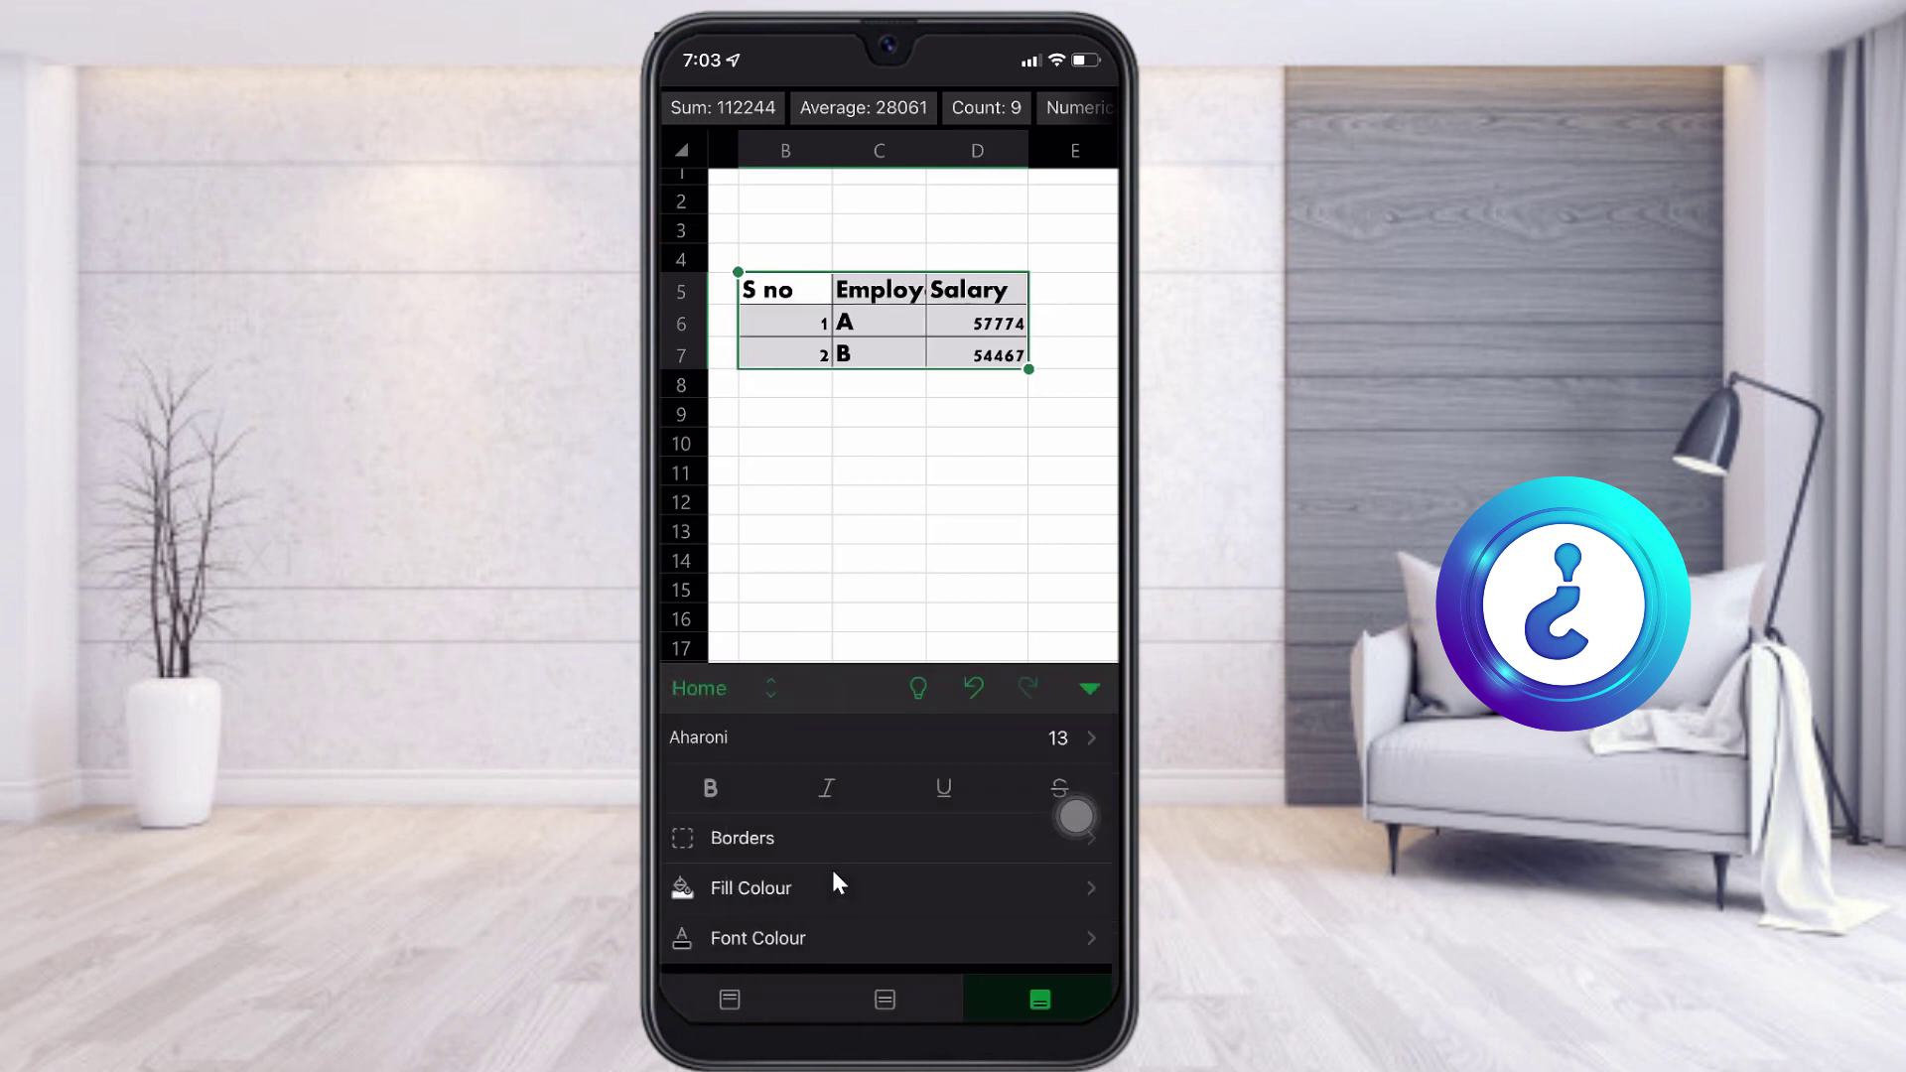
left_click(831, 867)
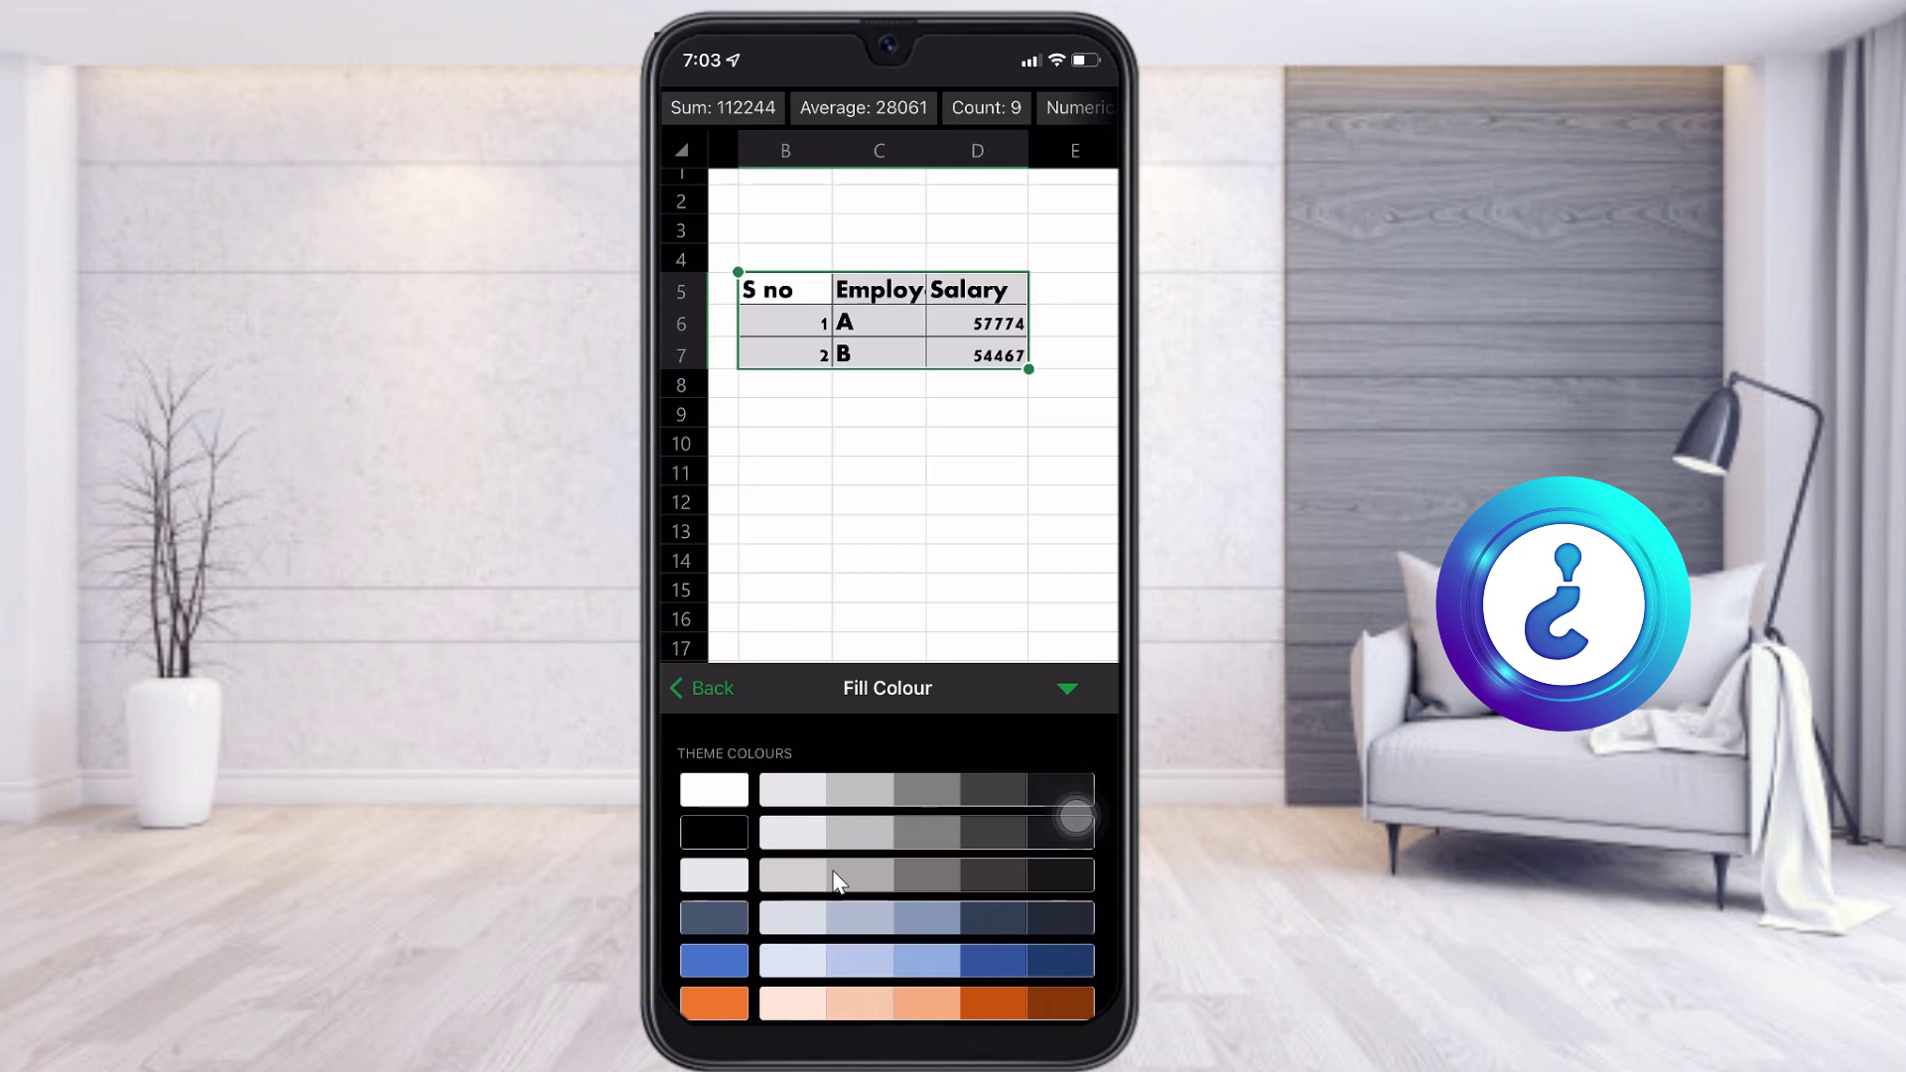
left_click(793, 917)
left_click(860, 918)
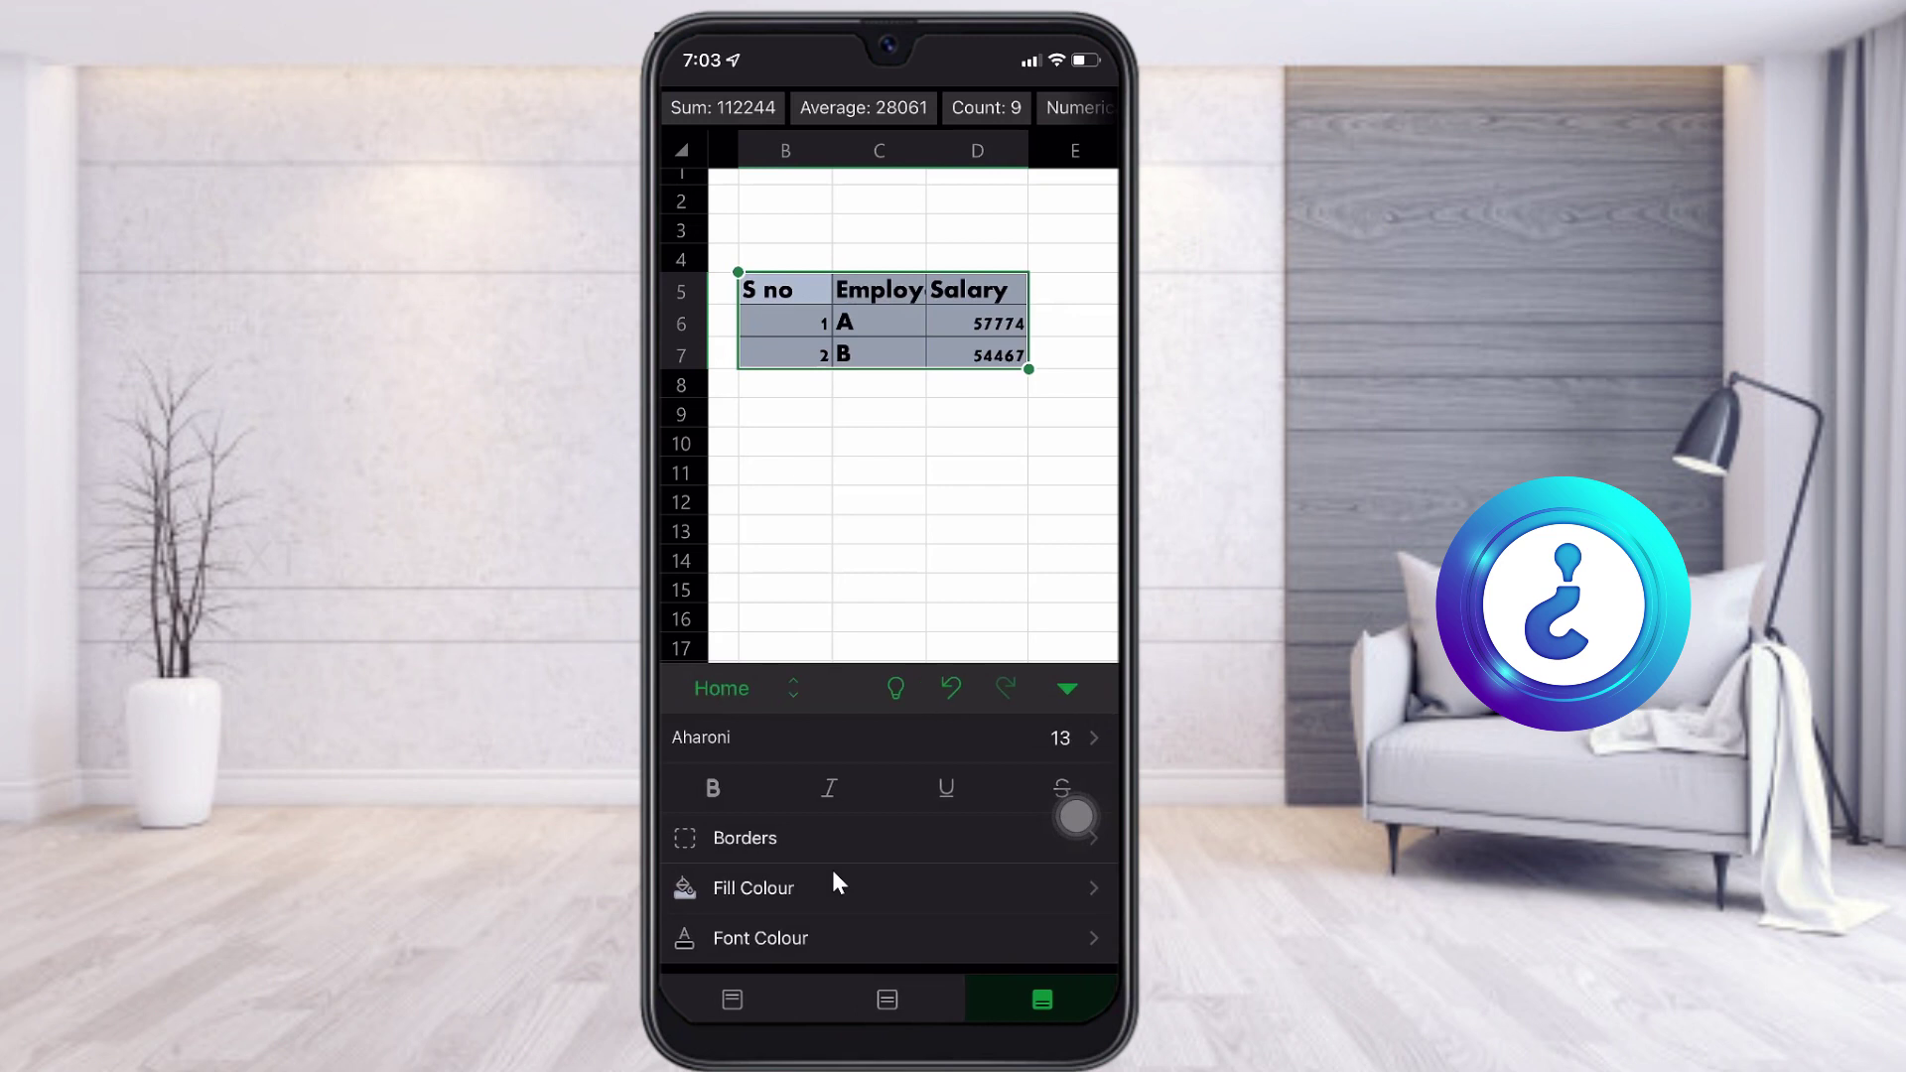
- Align the contents of the table B5:D7 vertically to the middle of the cells
scroll(833, 874, "down", 2)
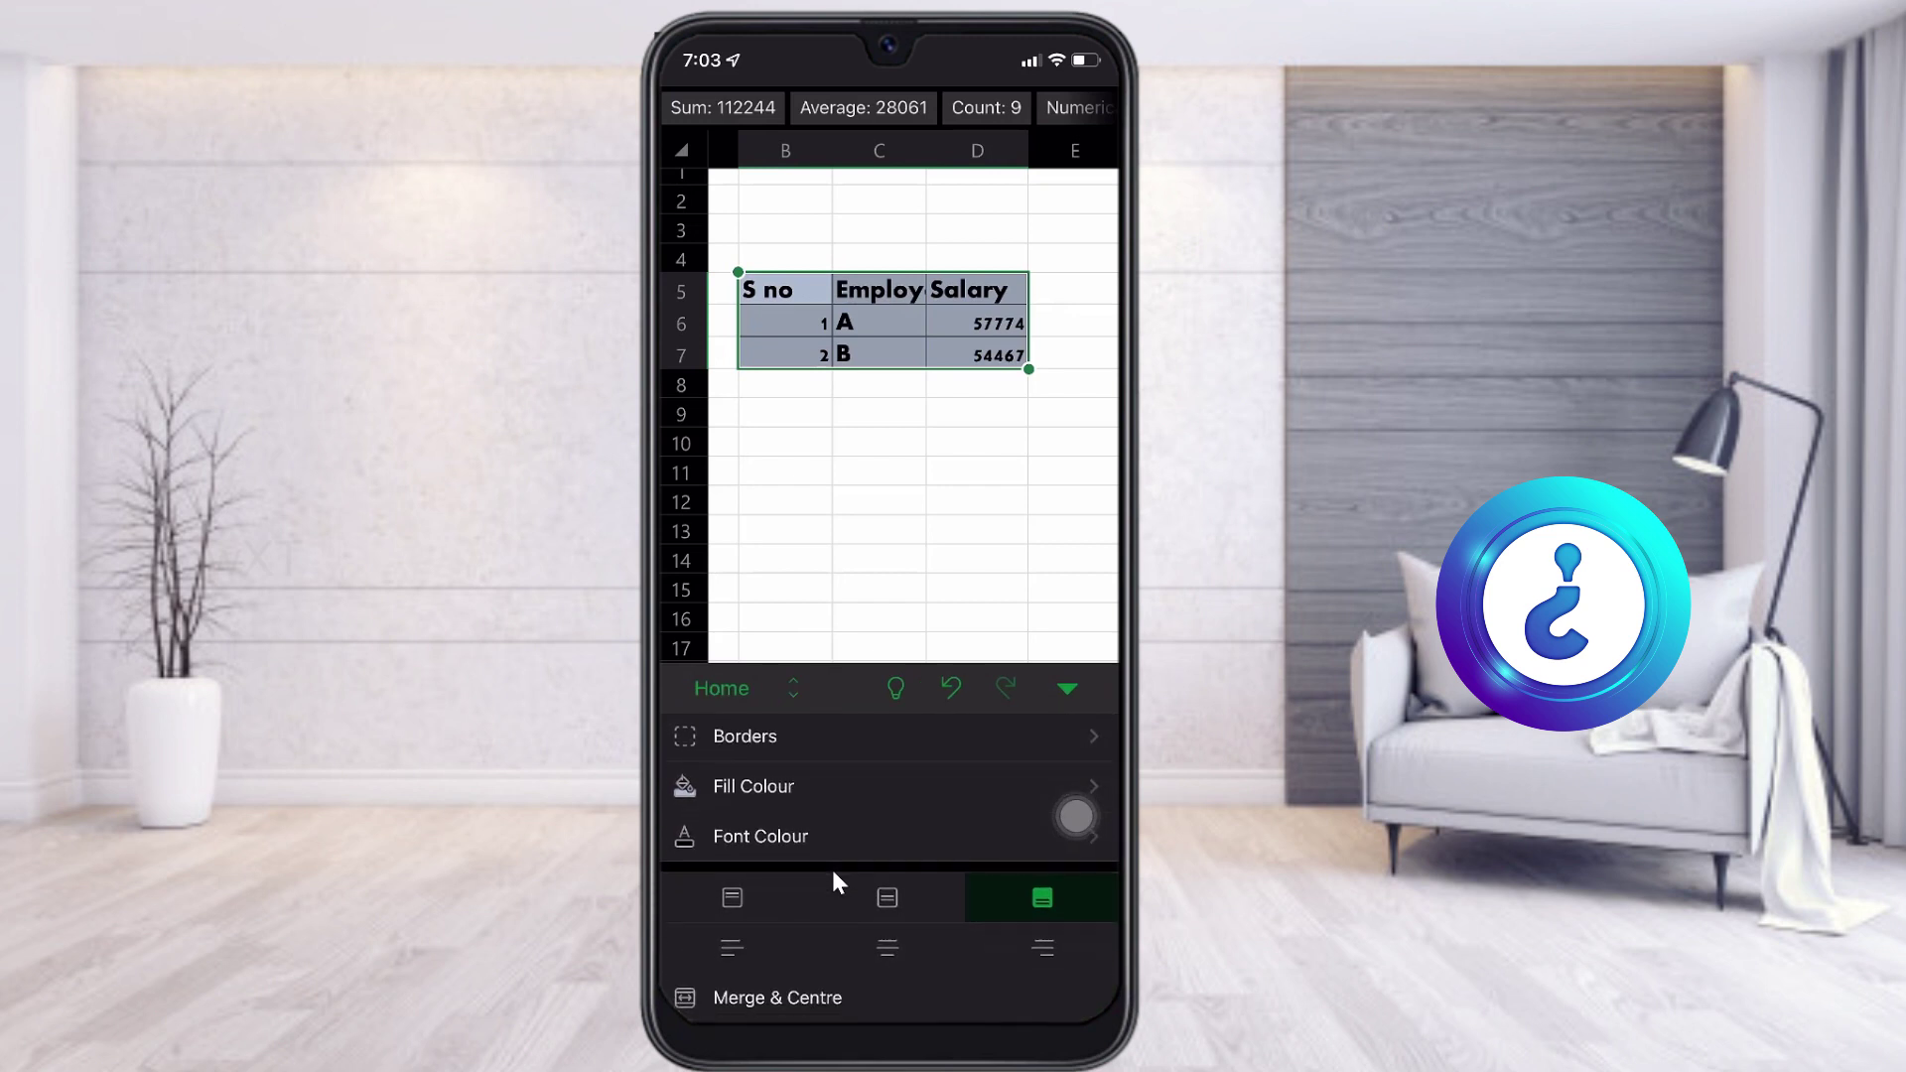
left_click(834, 873)
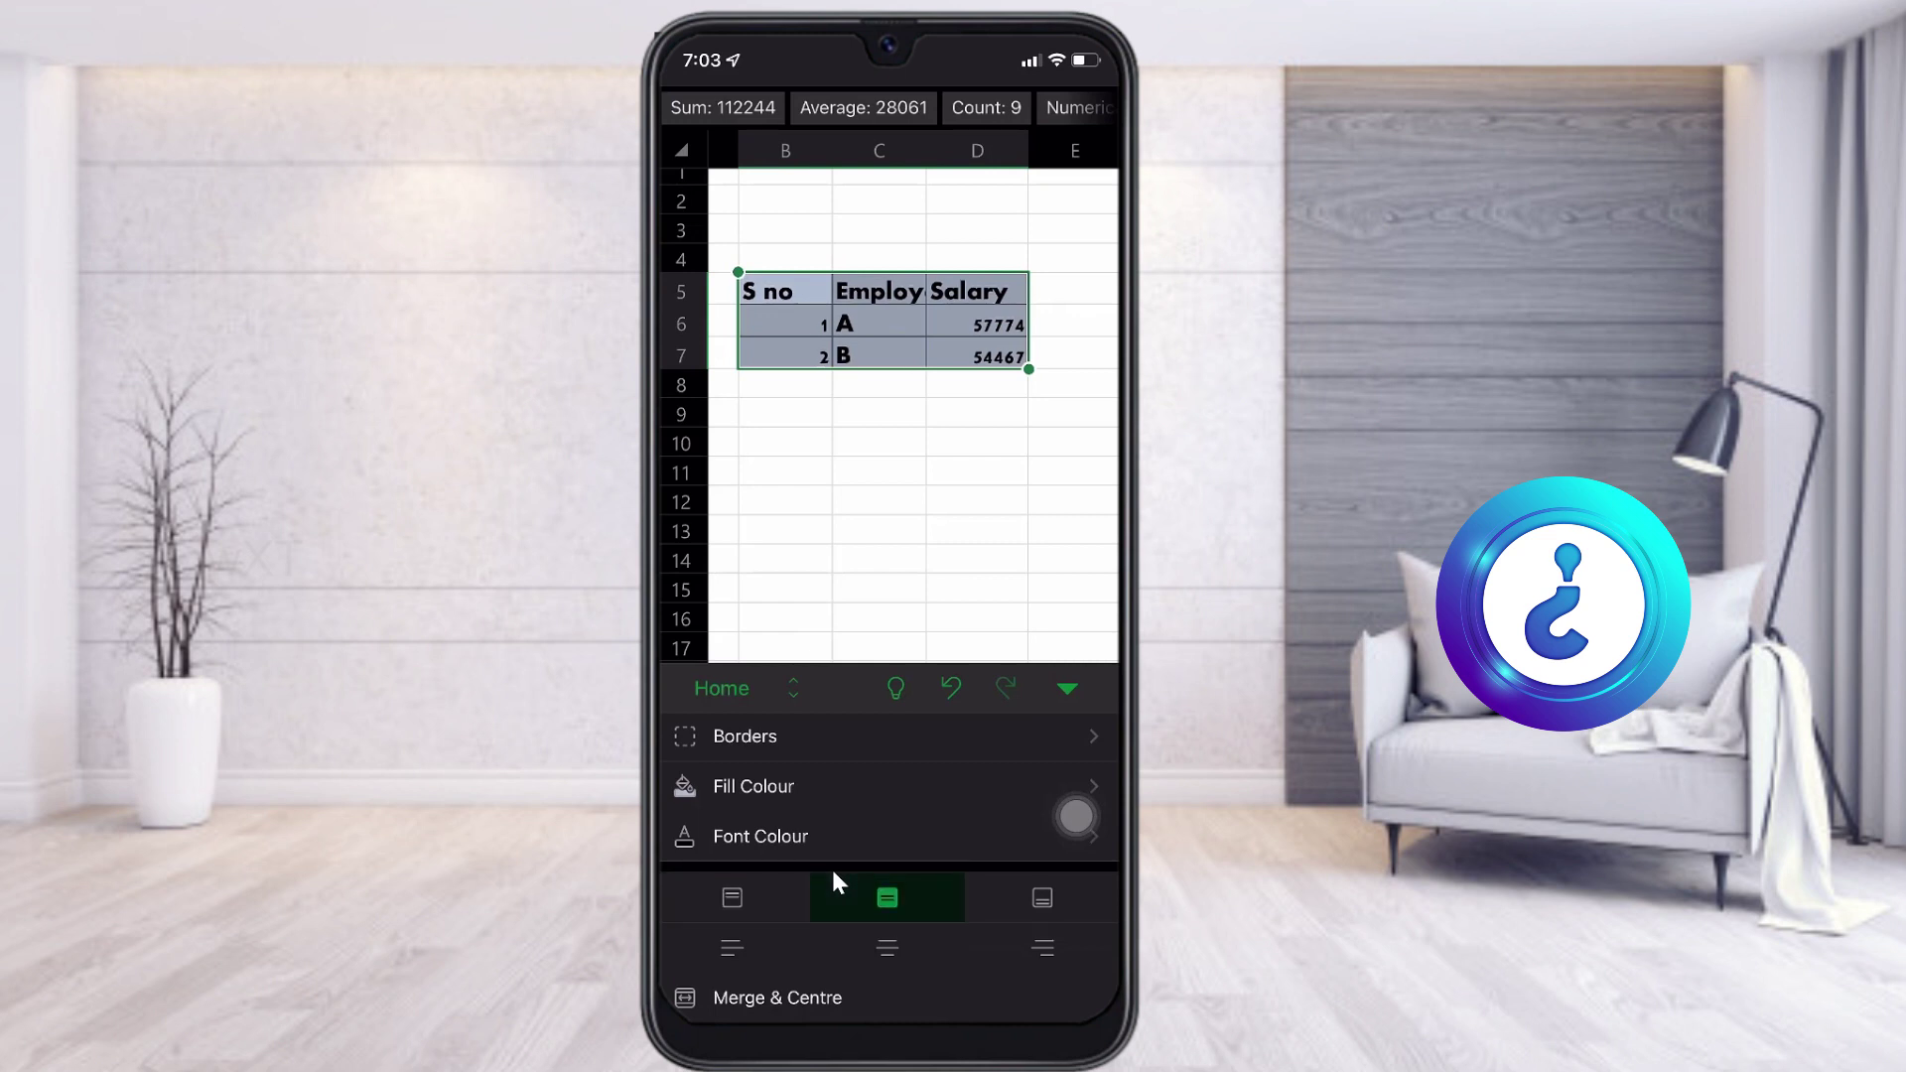
left_click(878, 466)
- Enter the title "Abc pvt" in cell B4 above the table
left_click(879, 228)
left_click(785, 258)
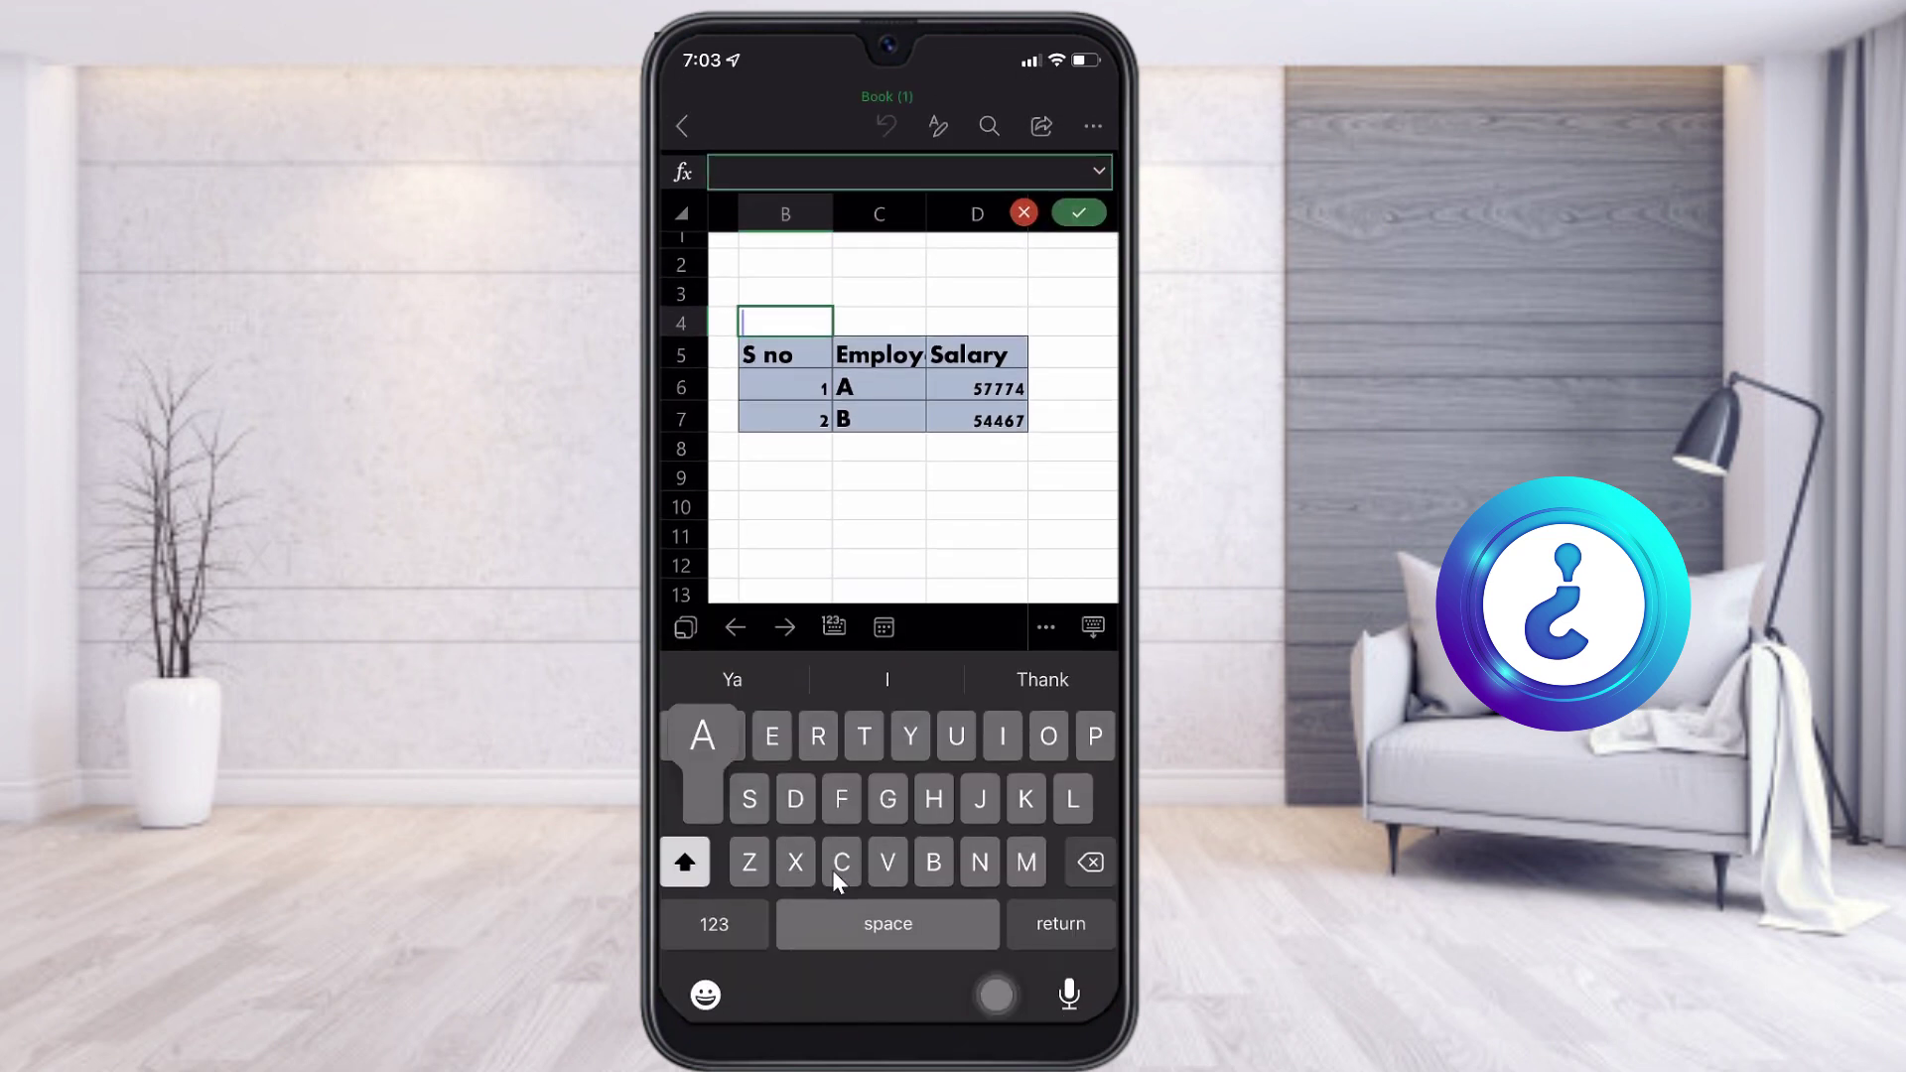
type("Abc p")
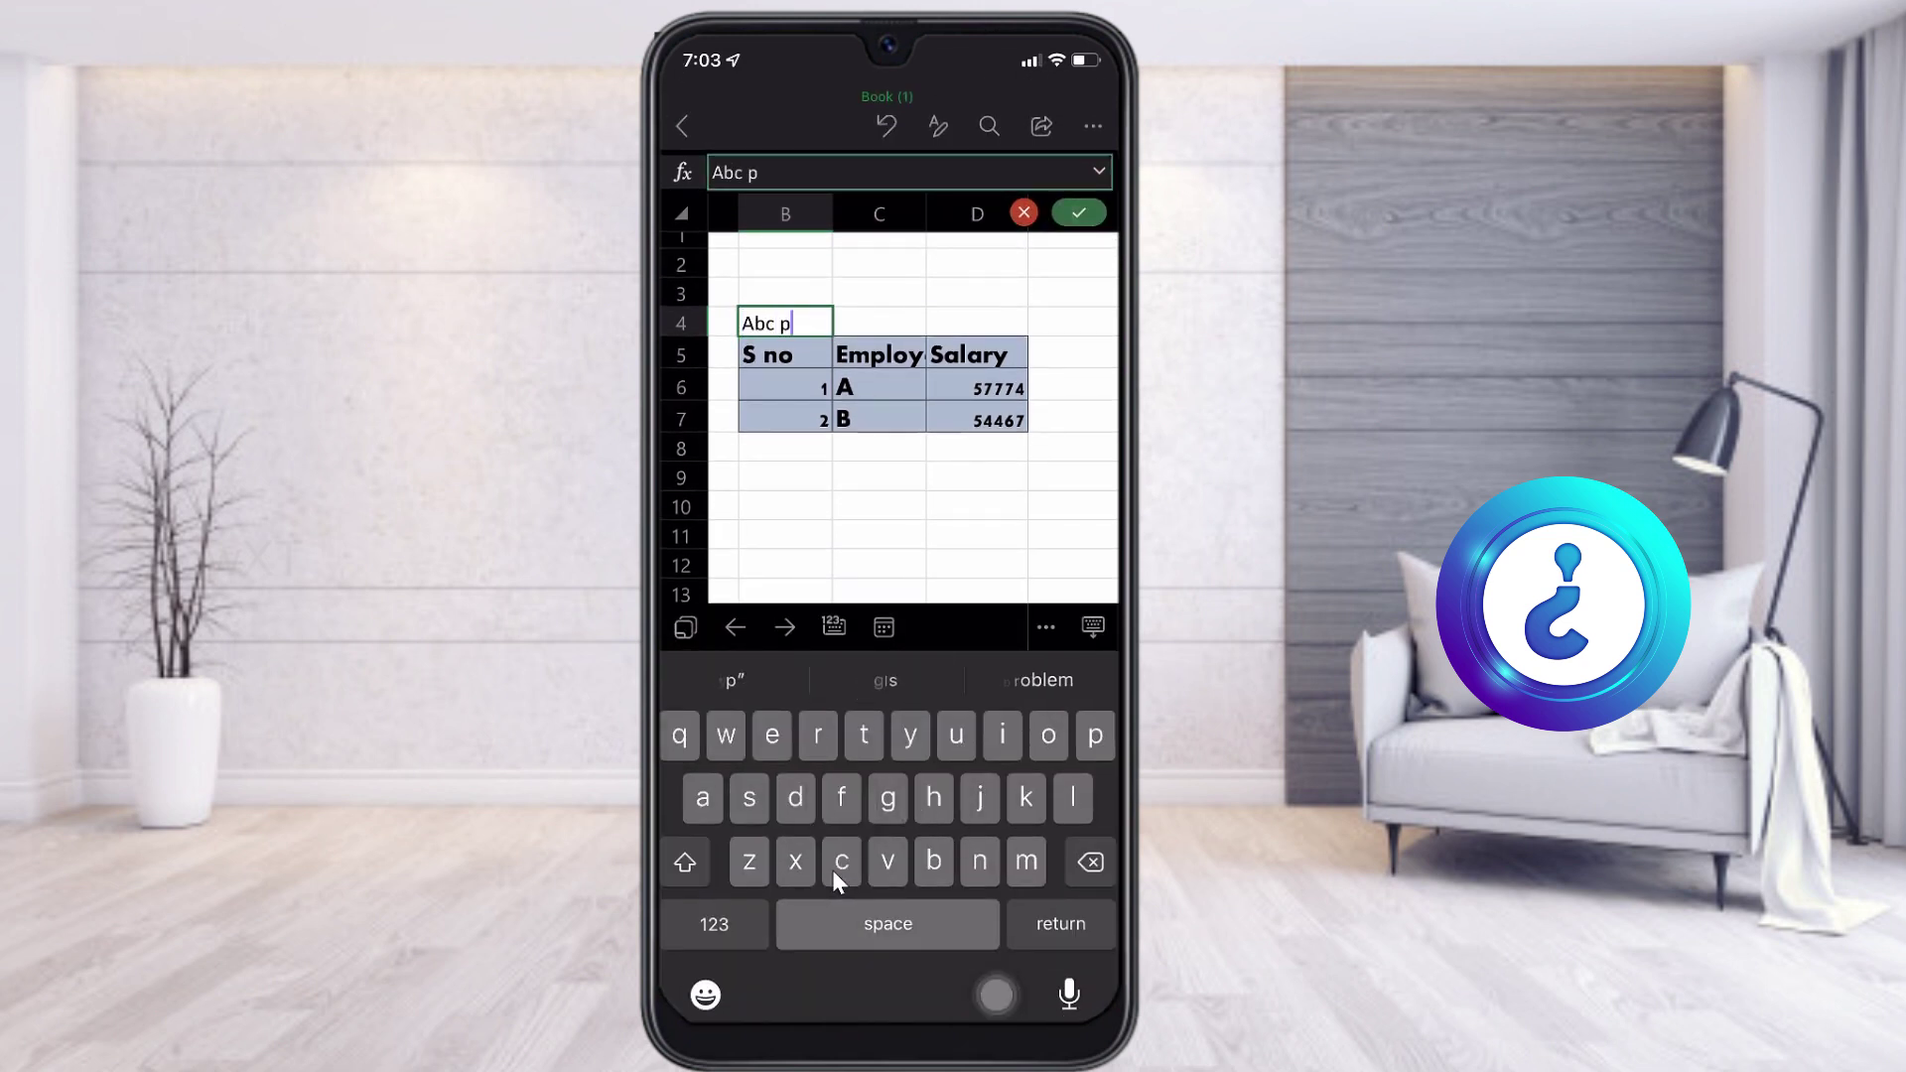
type("vt")
left_click(878, 535)
- Merge and centre the title across cells B4:D4
left_click(785, 323)
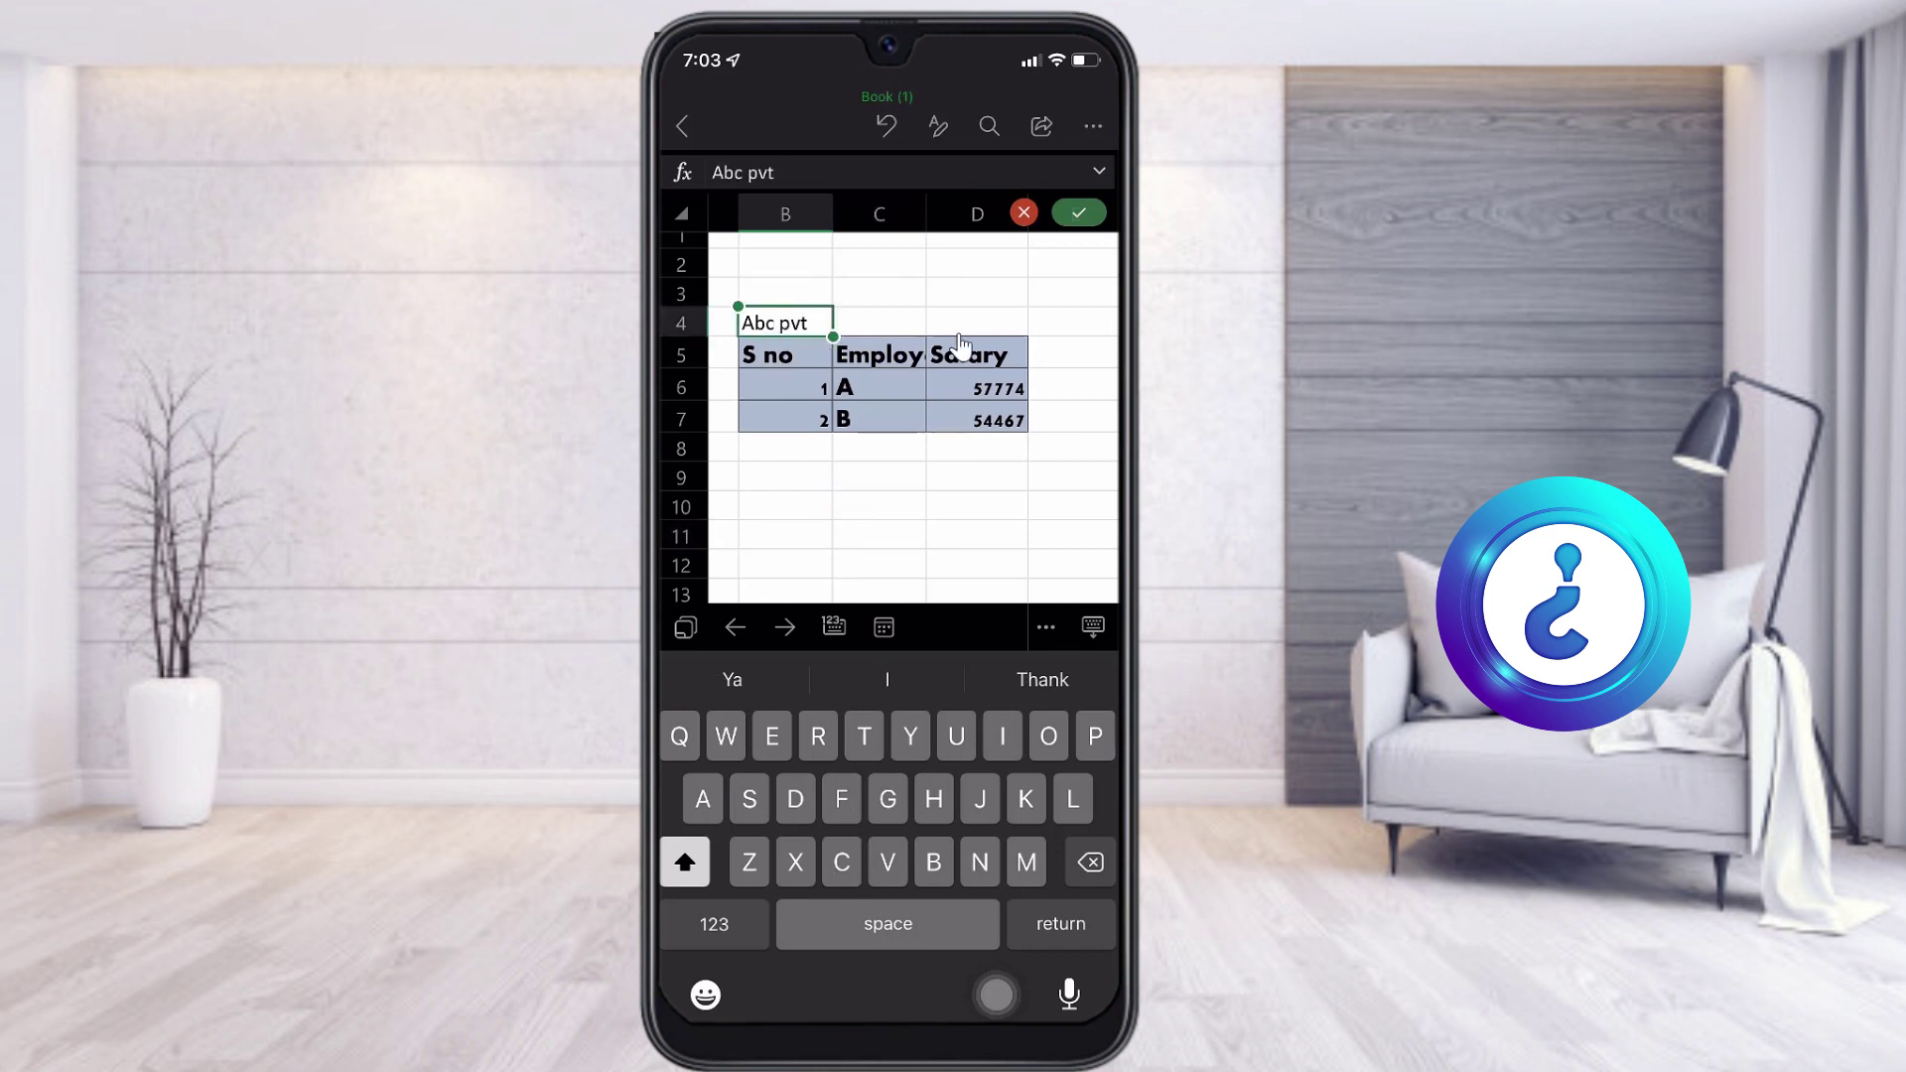
left_click_drag(833, 337, 1028, 336)
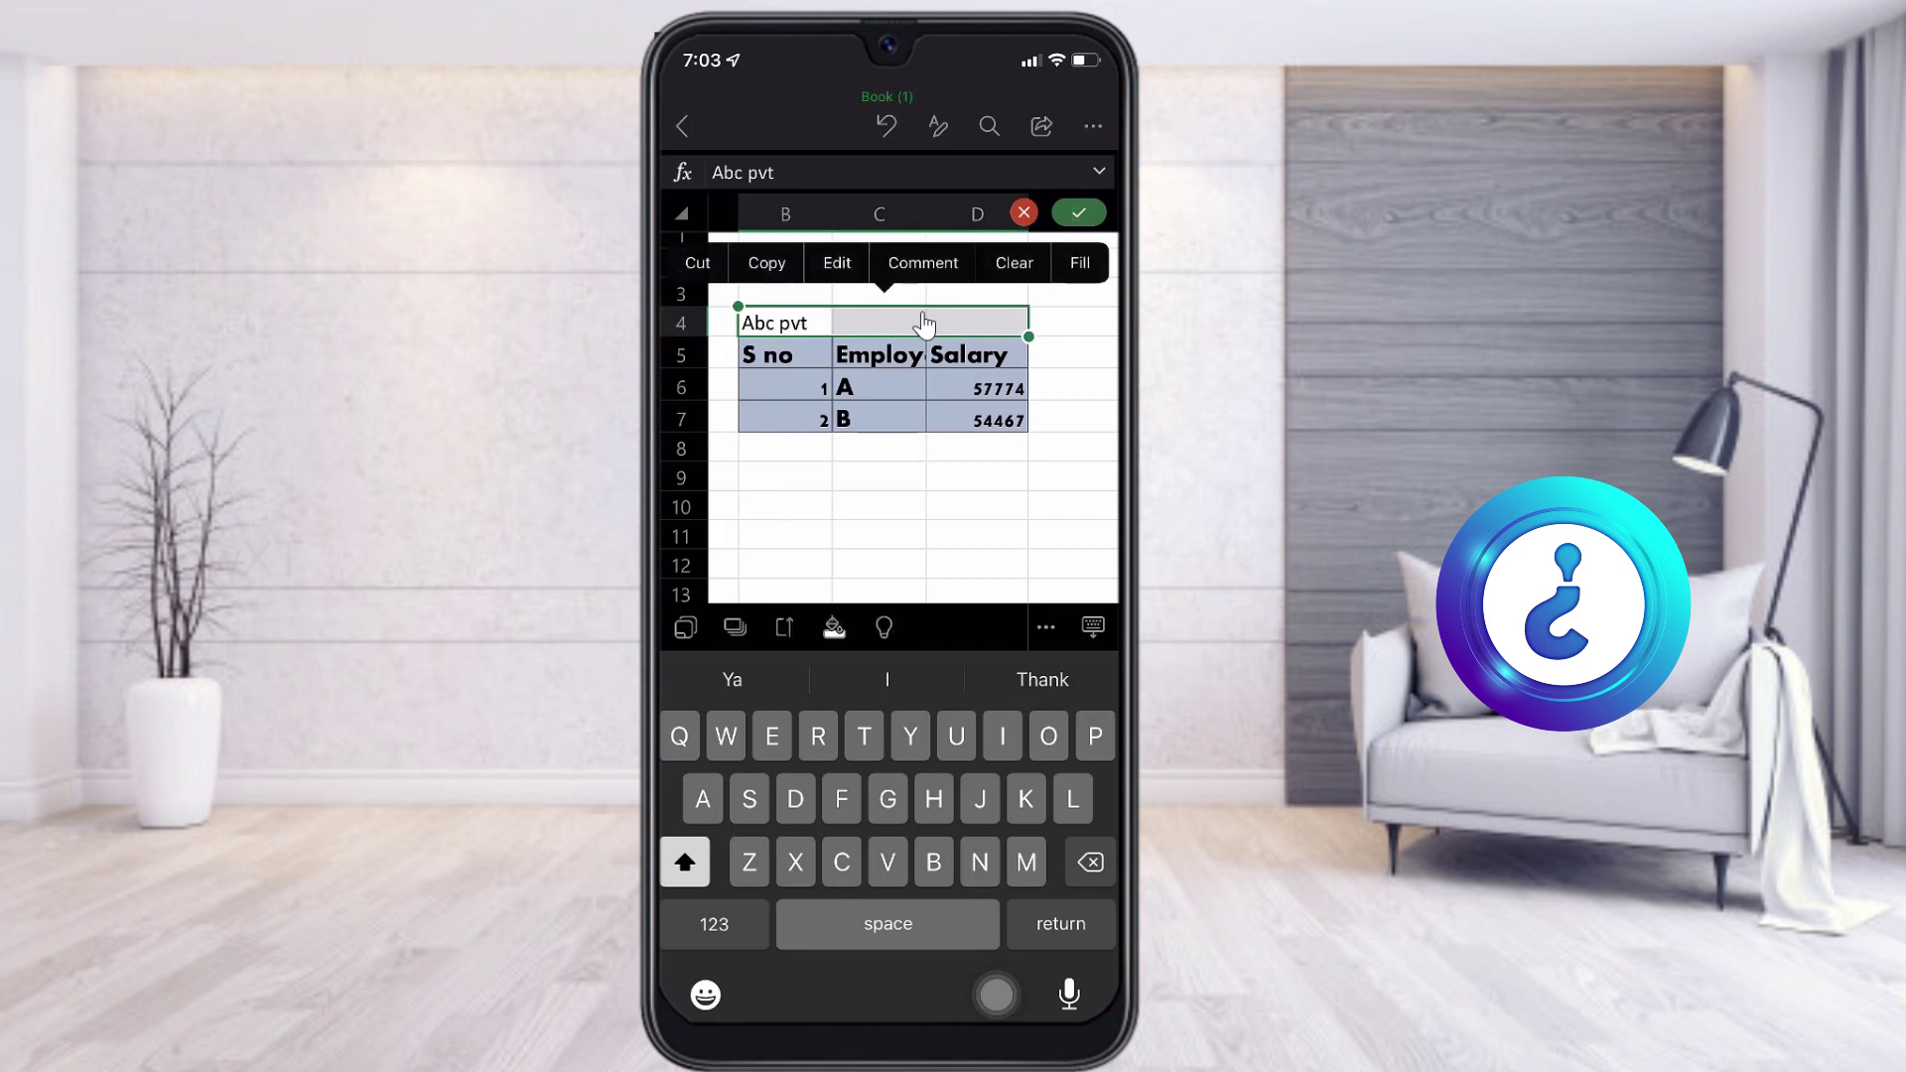
left_click(905, 131)
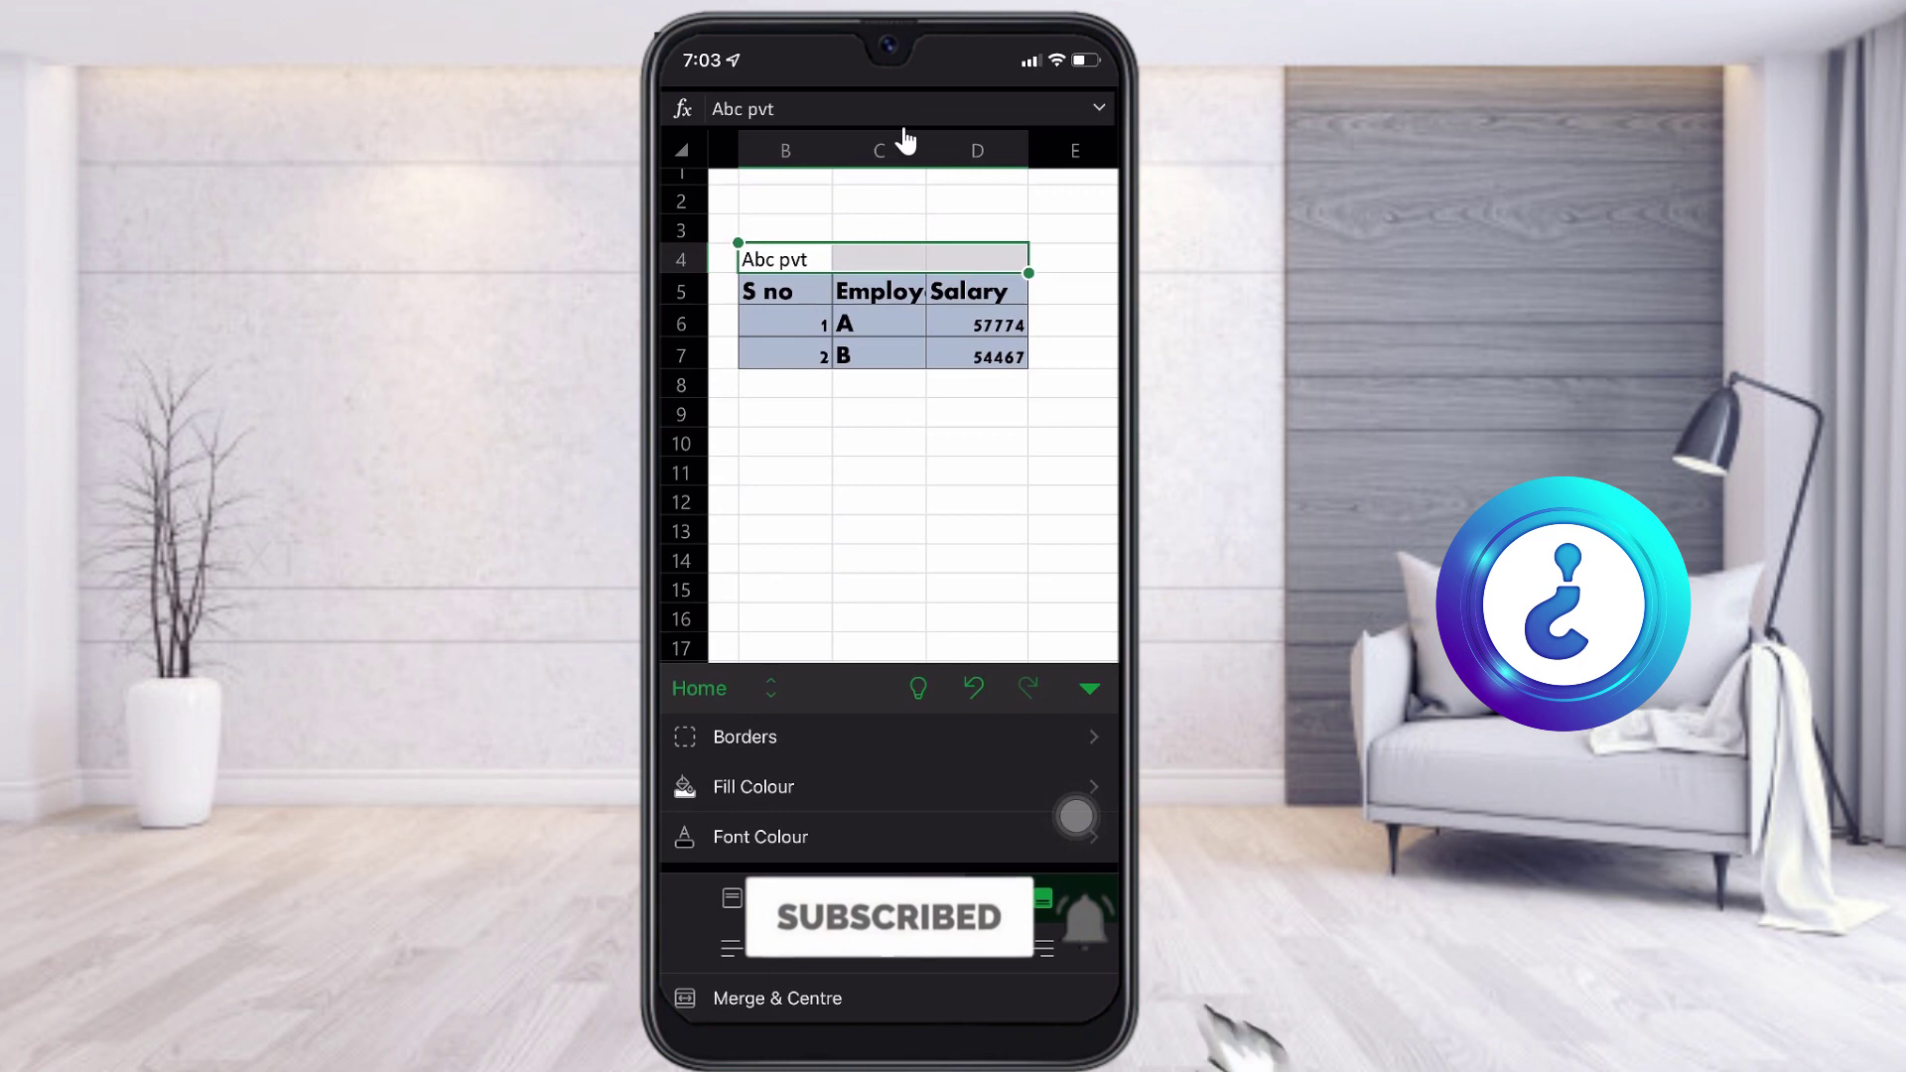
scroll(1076, 816, "down", 2)
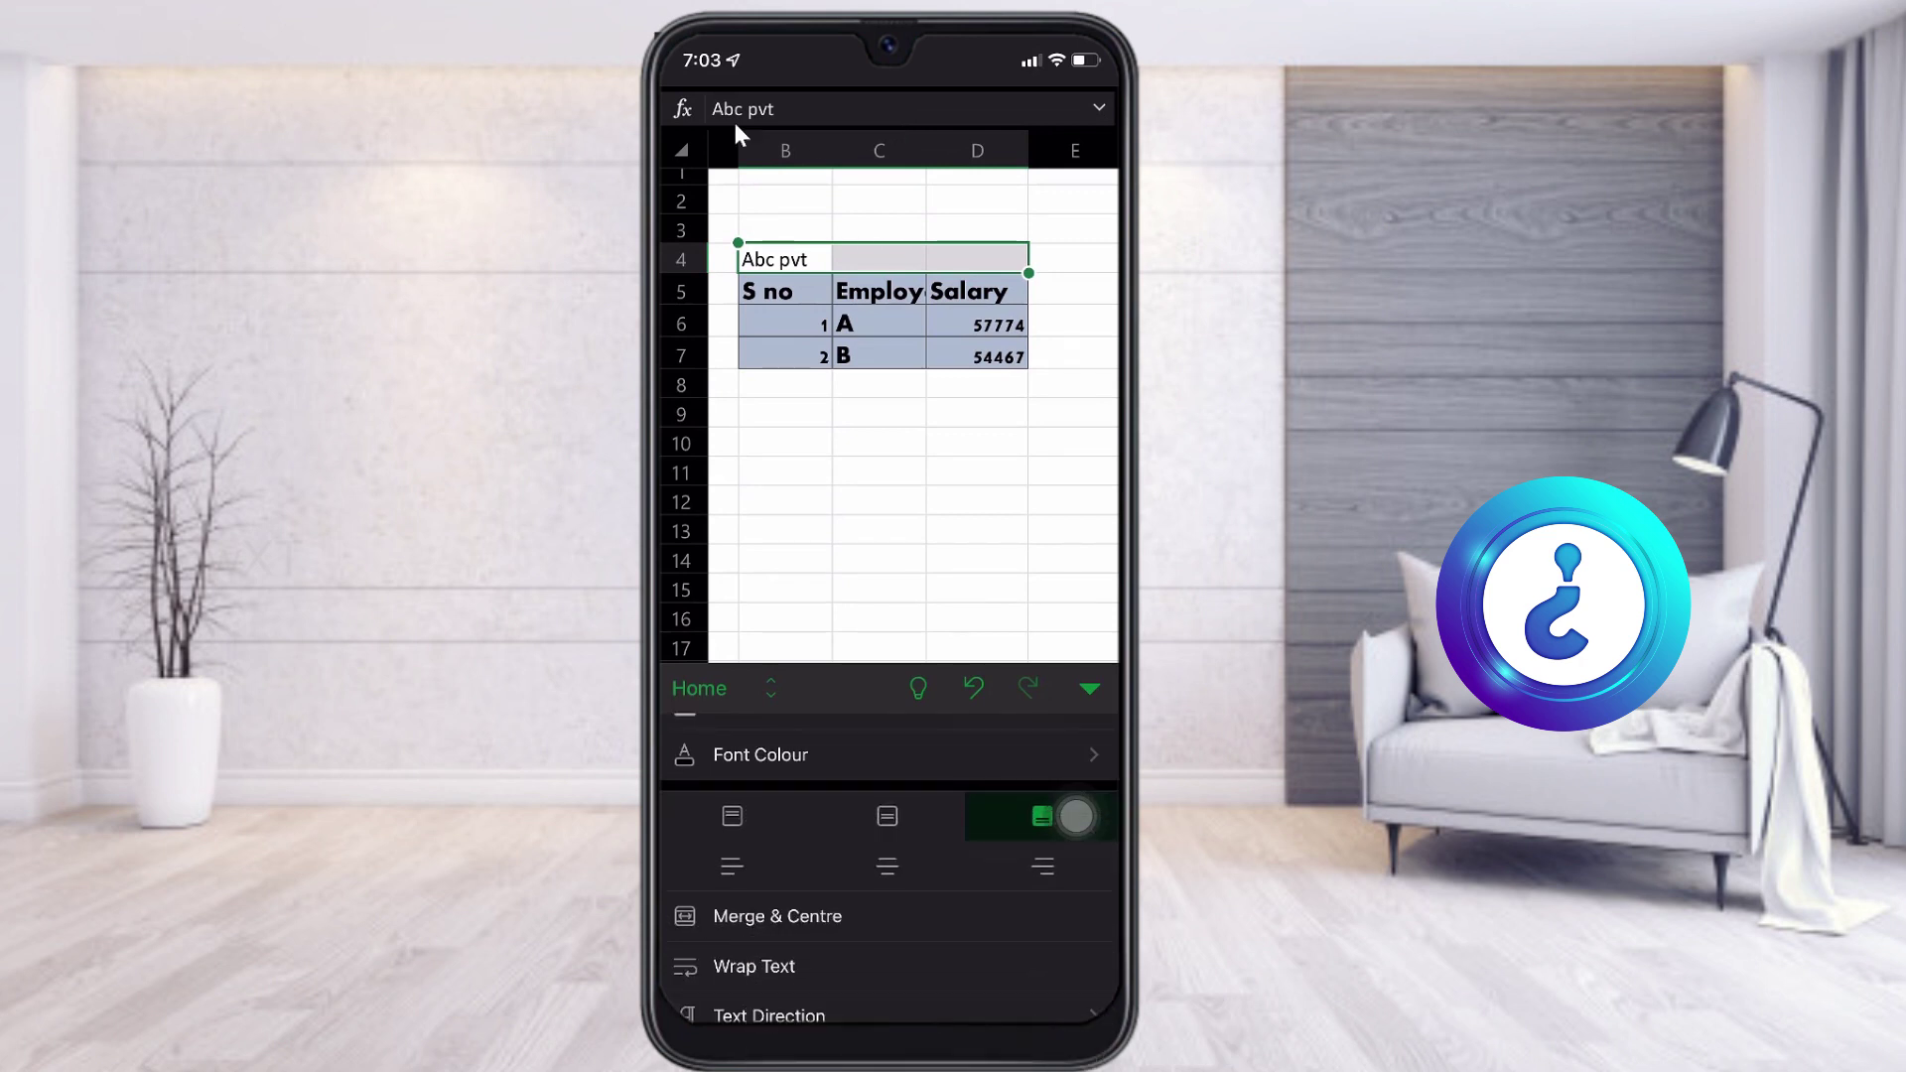
left_click(774, 918)
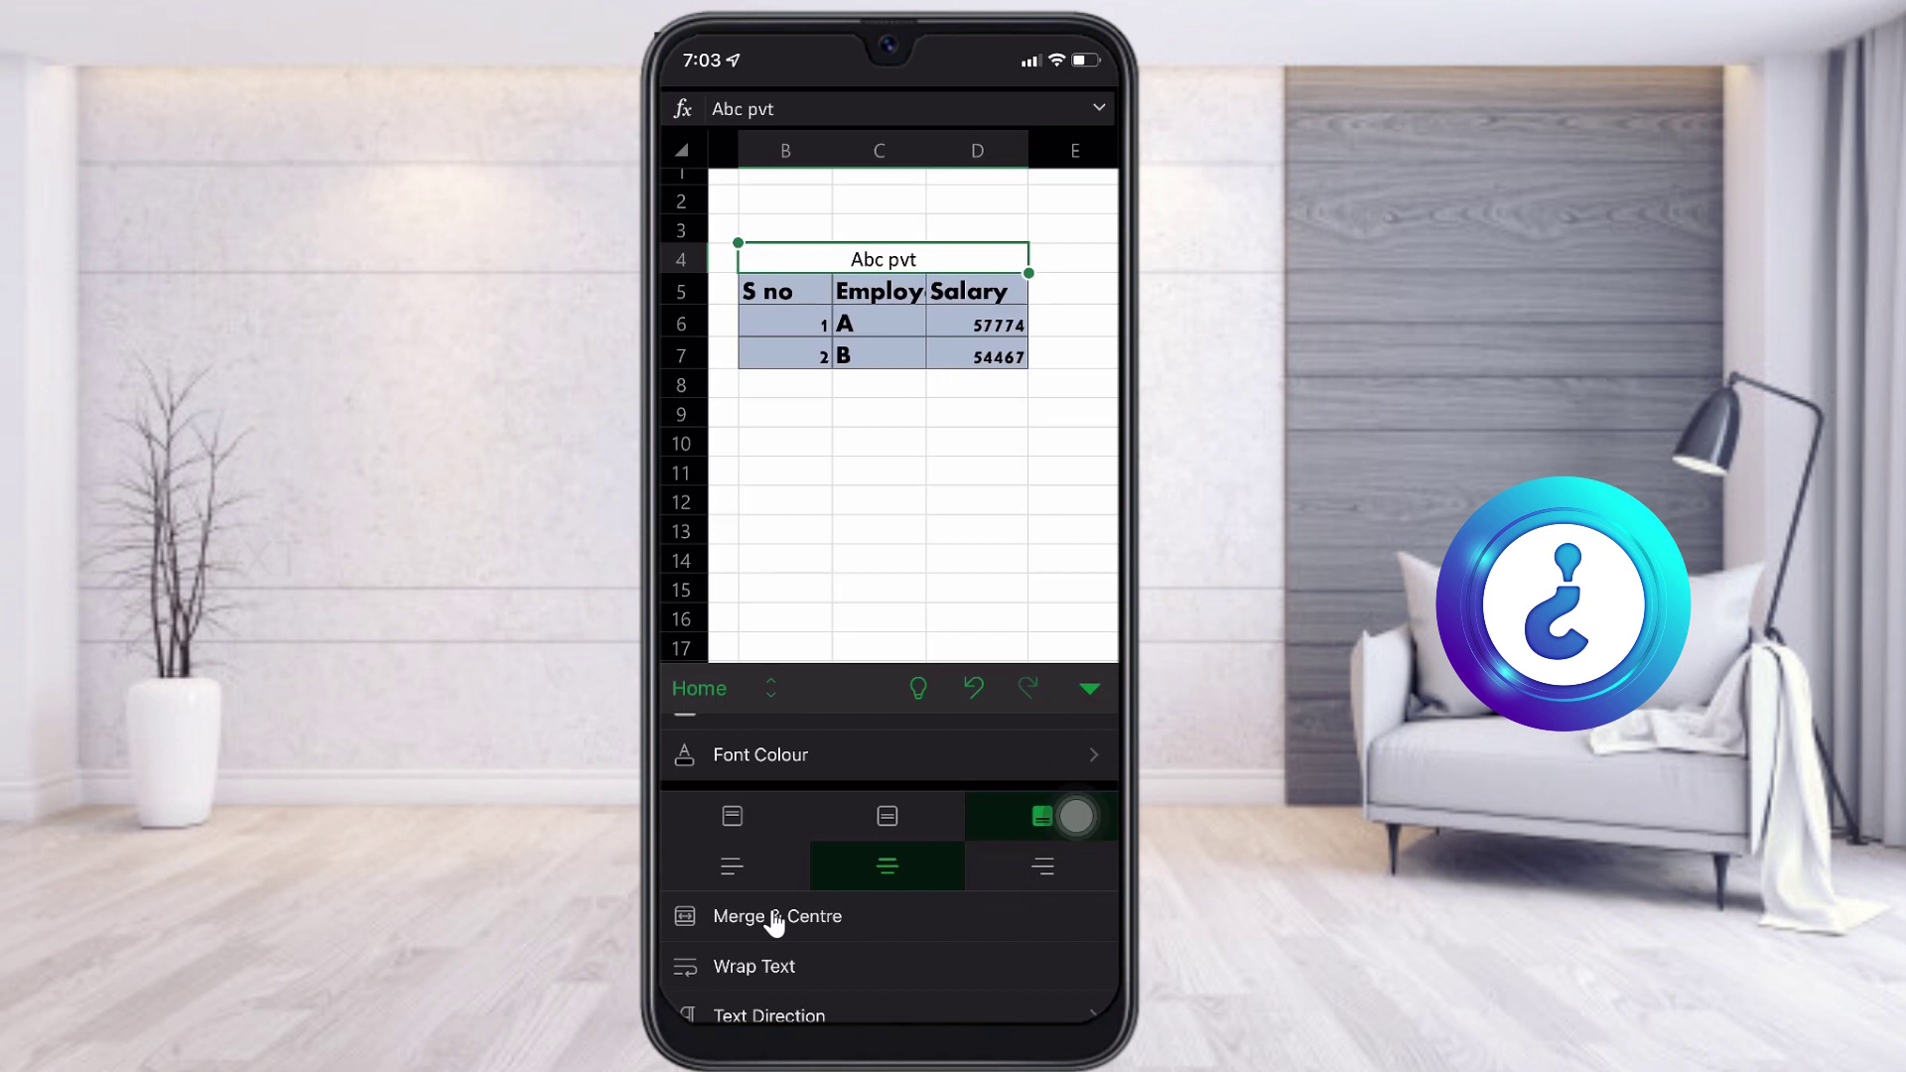
left_click(879, 442)
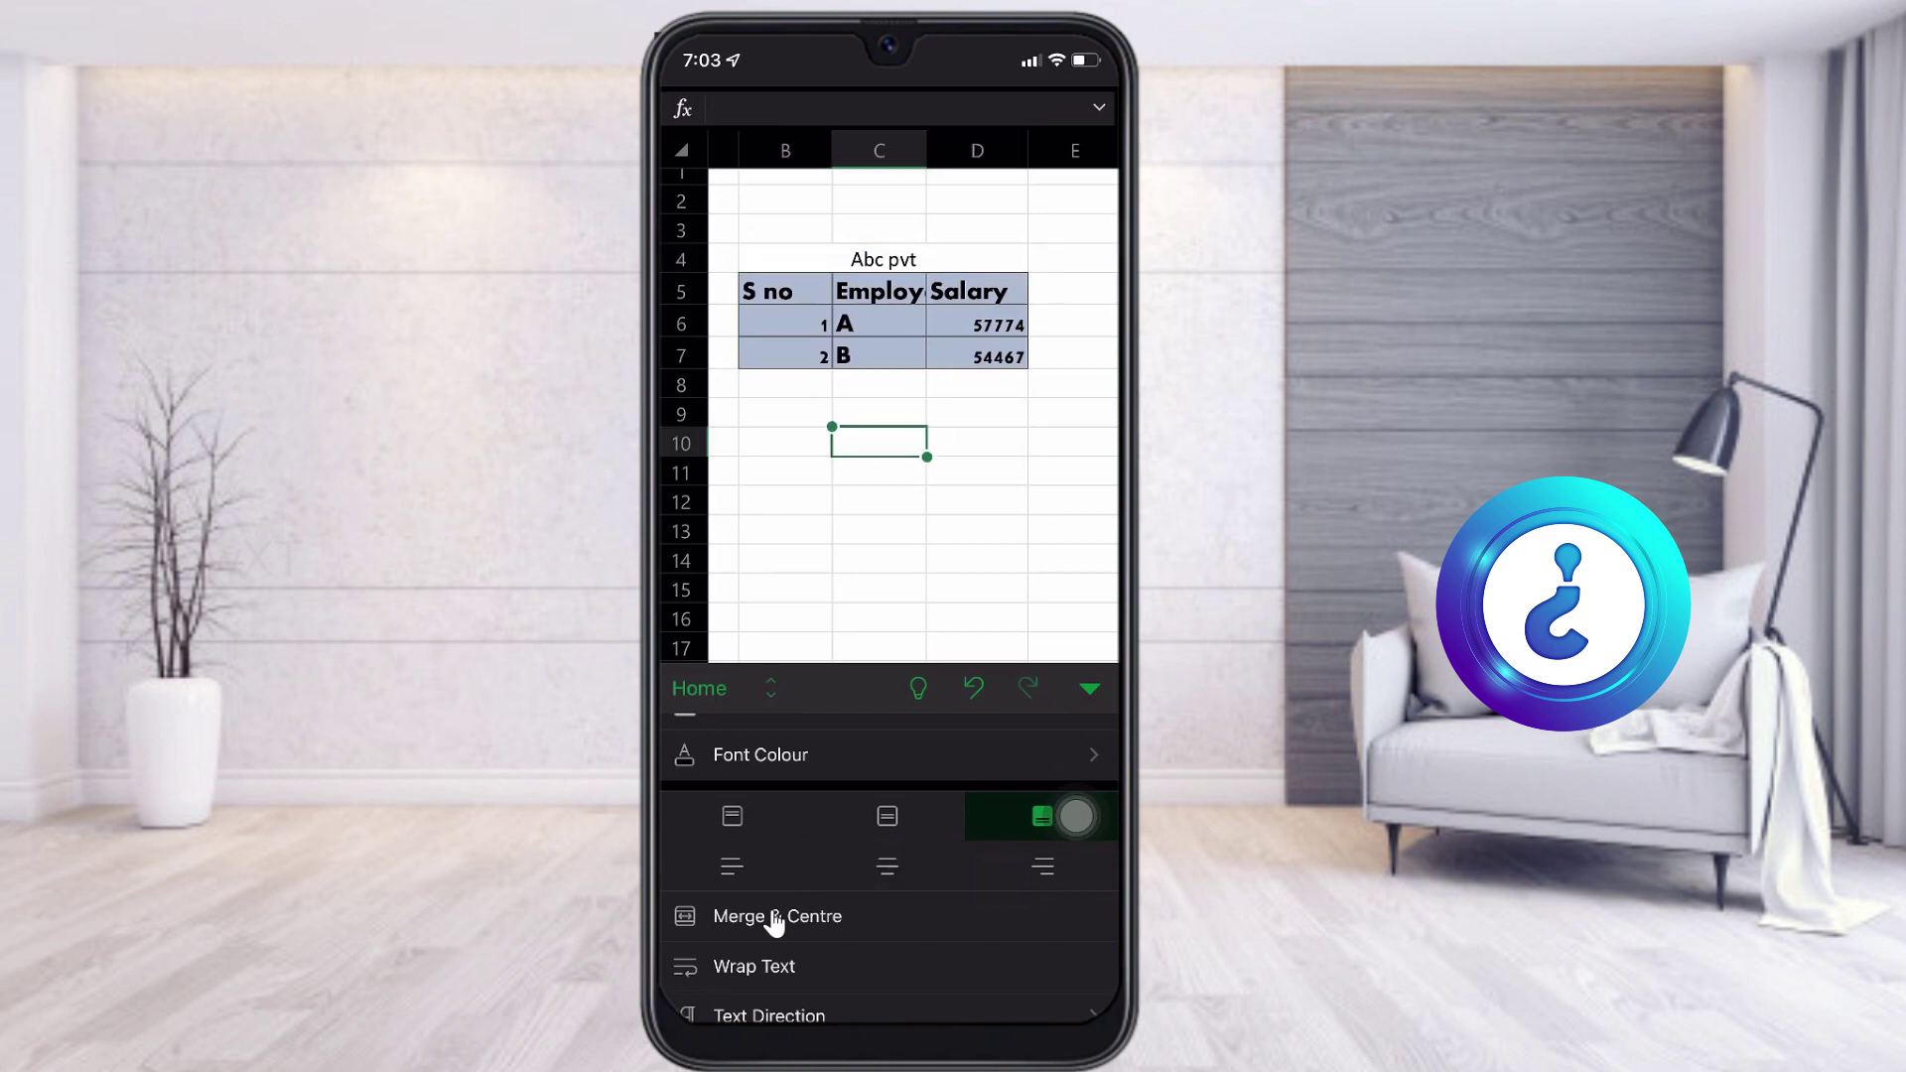
- Use AutoSum on cells D6:D8 to put the sum of both salaries in cell D8
scroll(774, 921, "down", 3)
scroll(774, 921, "down", 2)
scroll(774, 921, "down", 2)
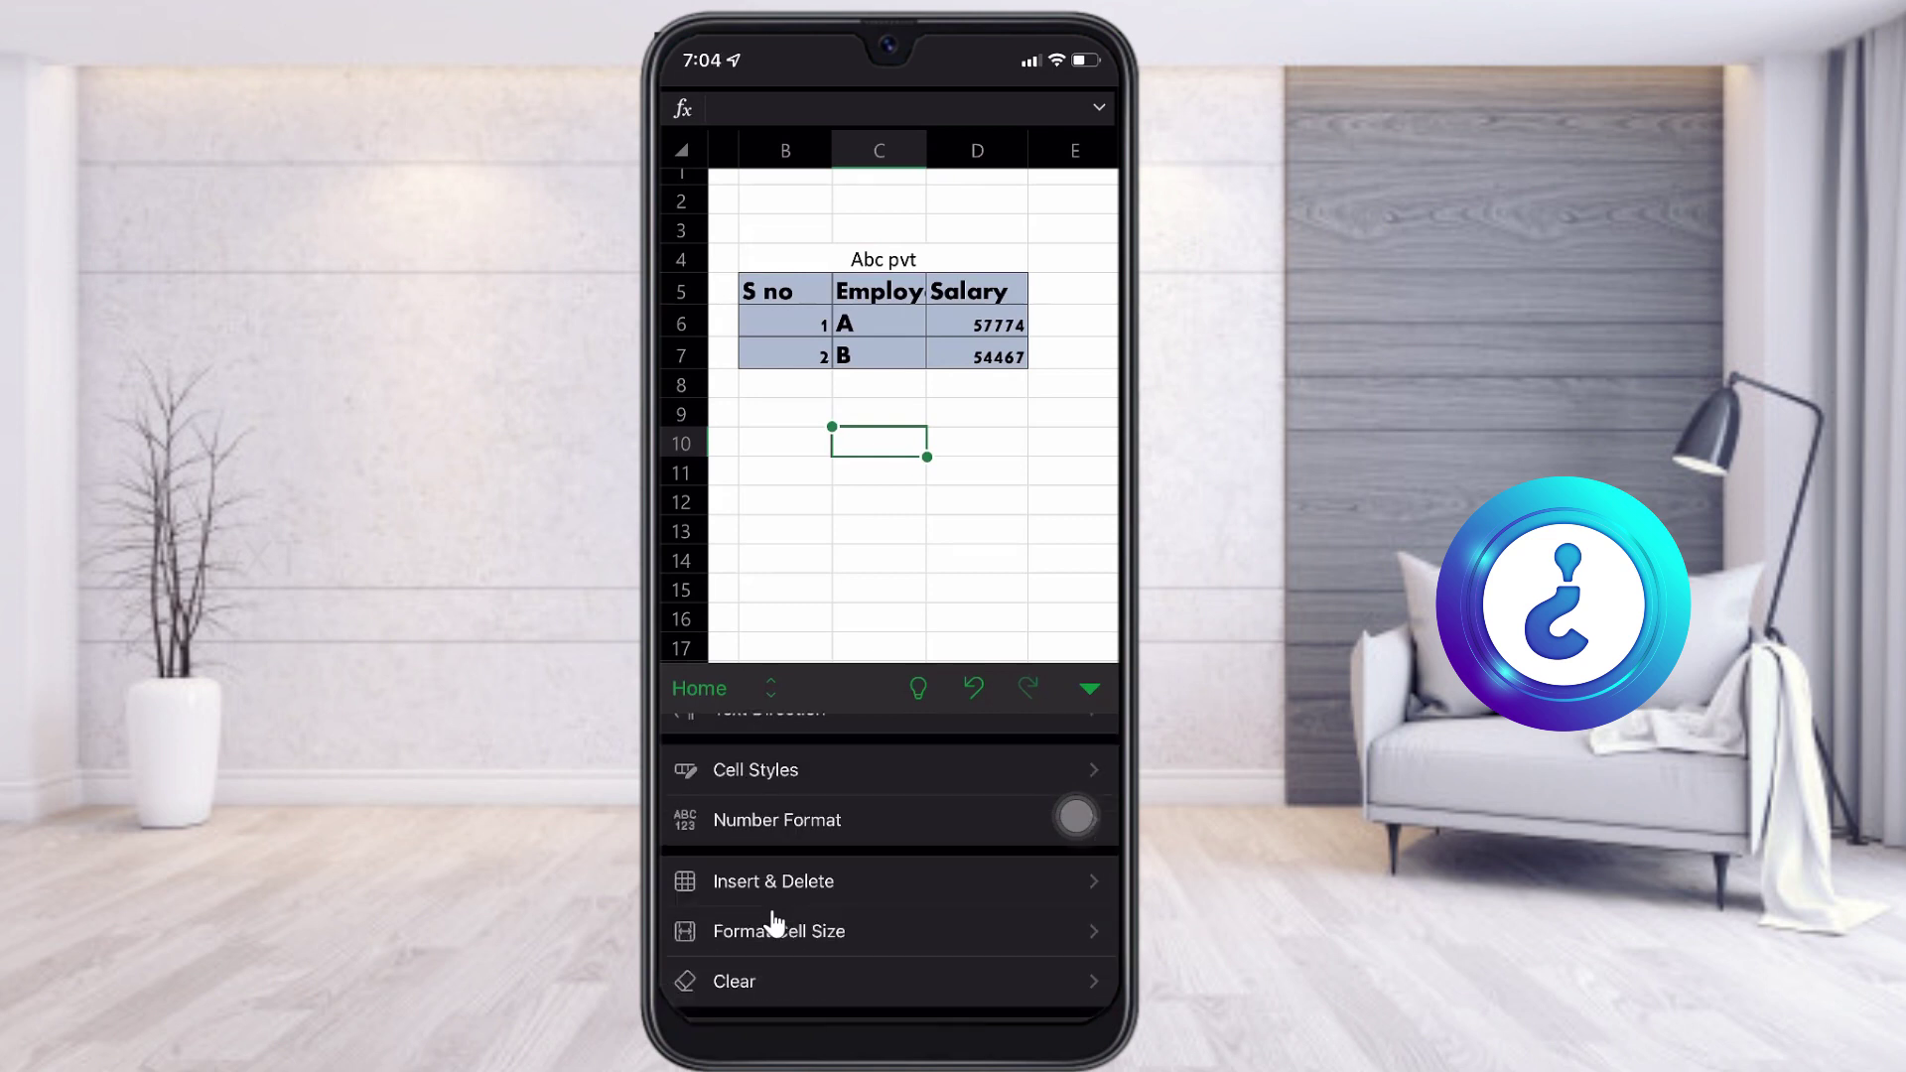
scroll(774, 921, "down", 2)
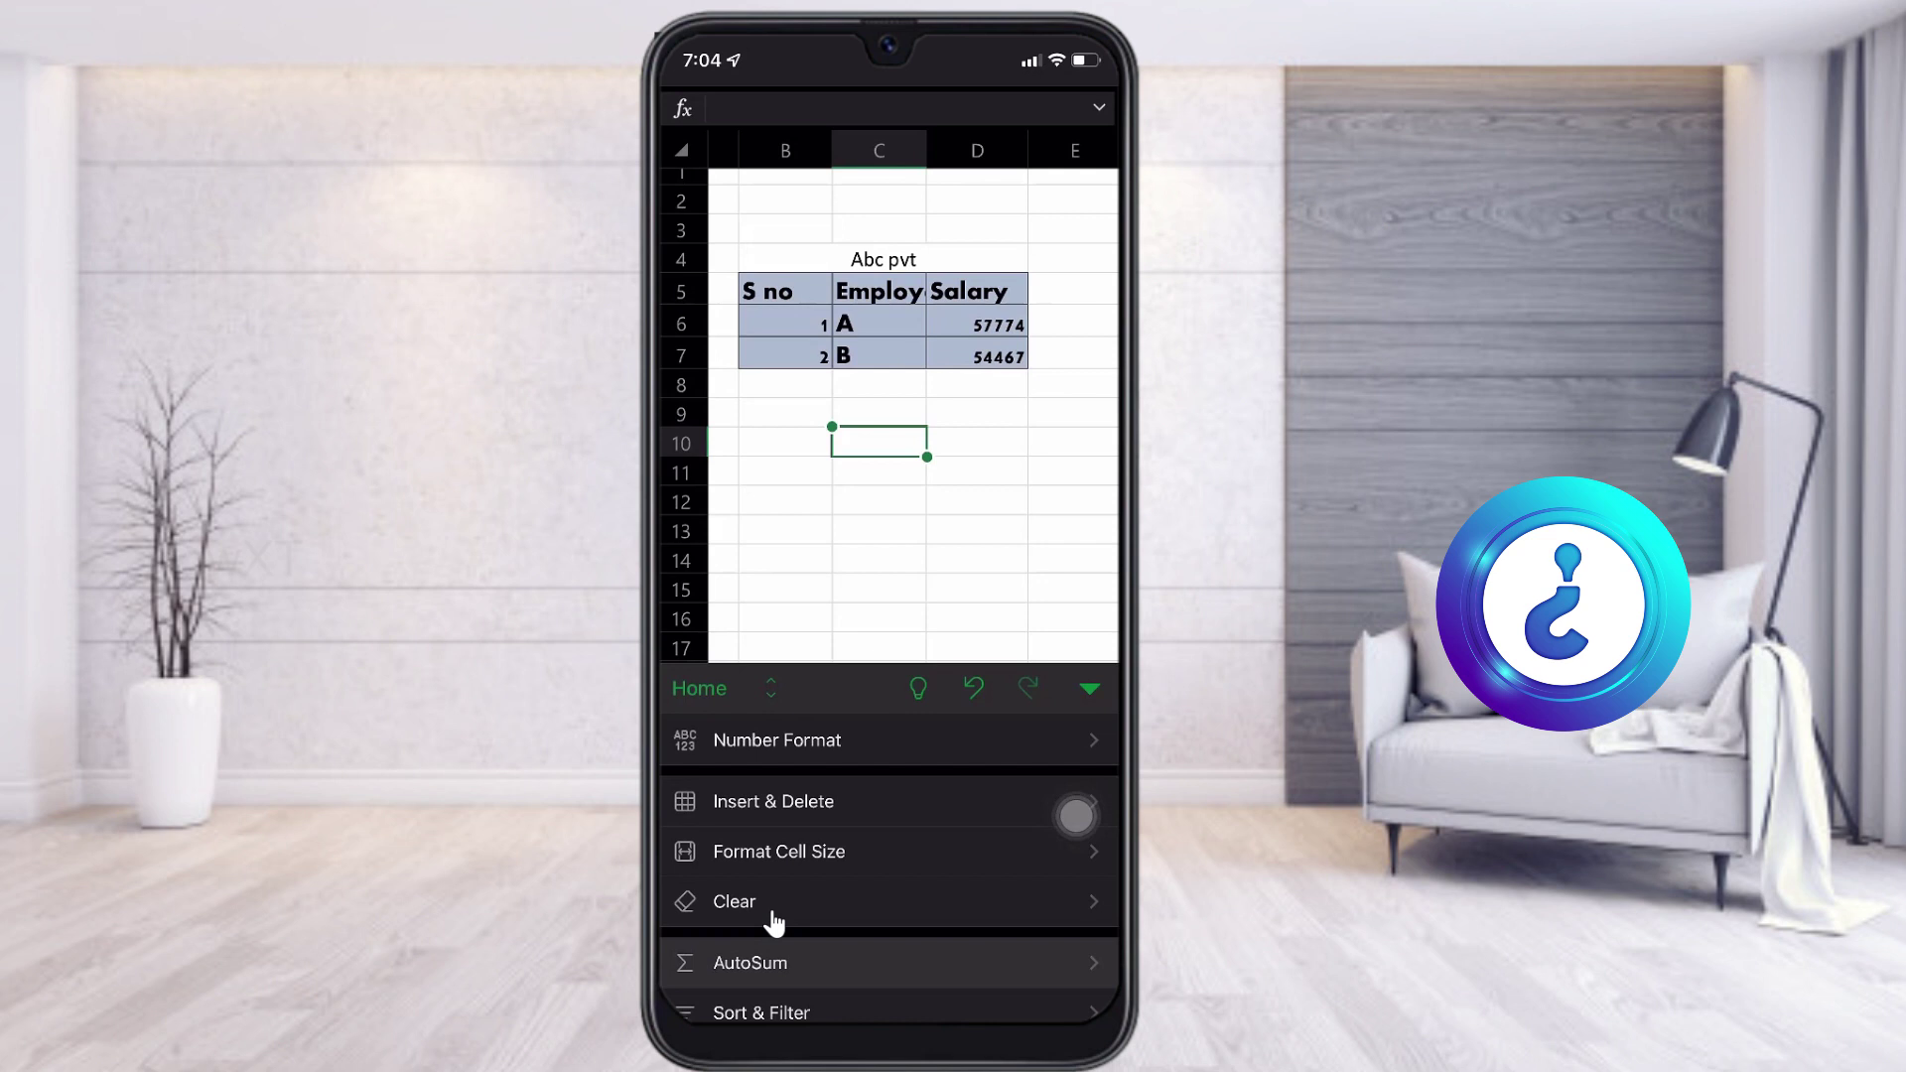
scroll(775, 921, "down", 4)
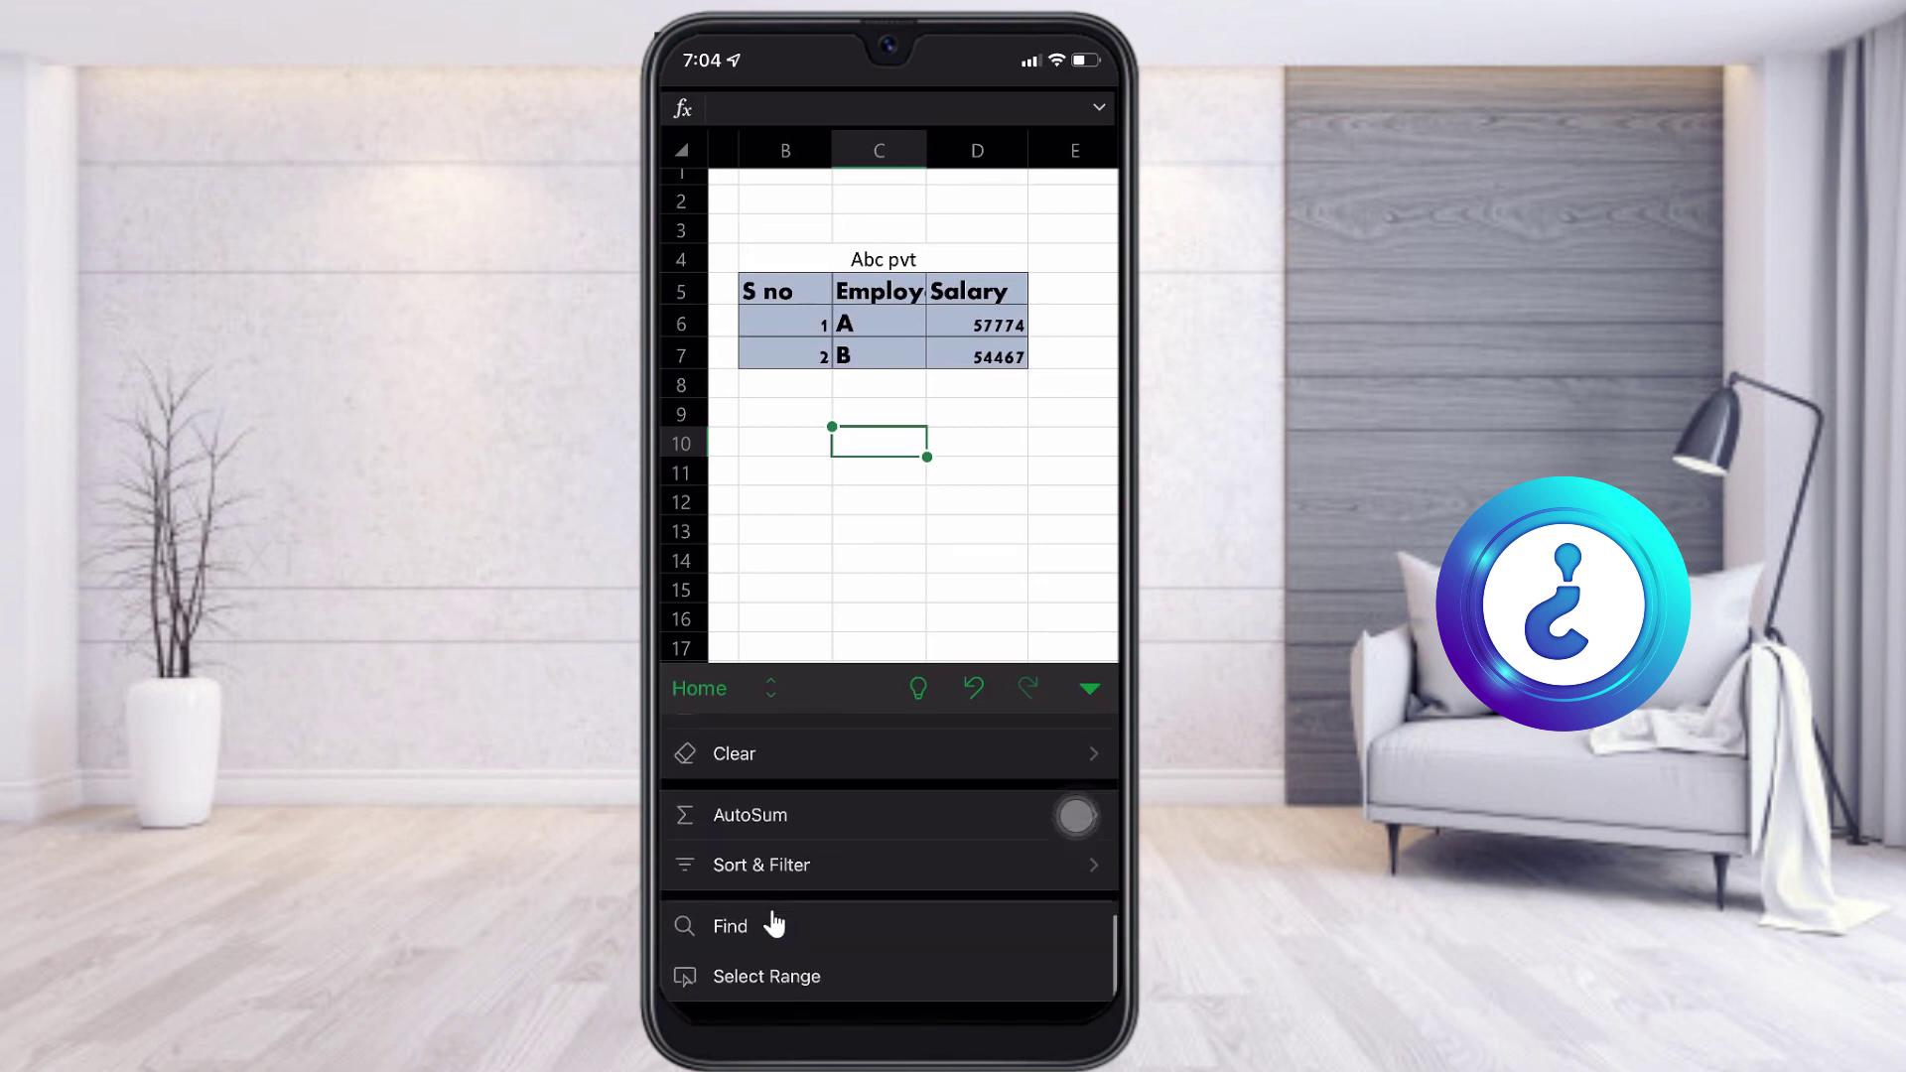
left_click(977, 530)
left_click(977, 323)
key("shift+Down")
key("shift+Down")
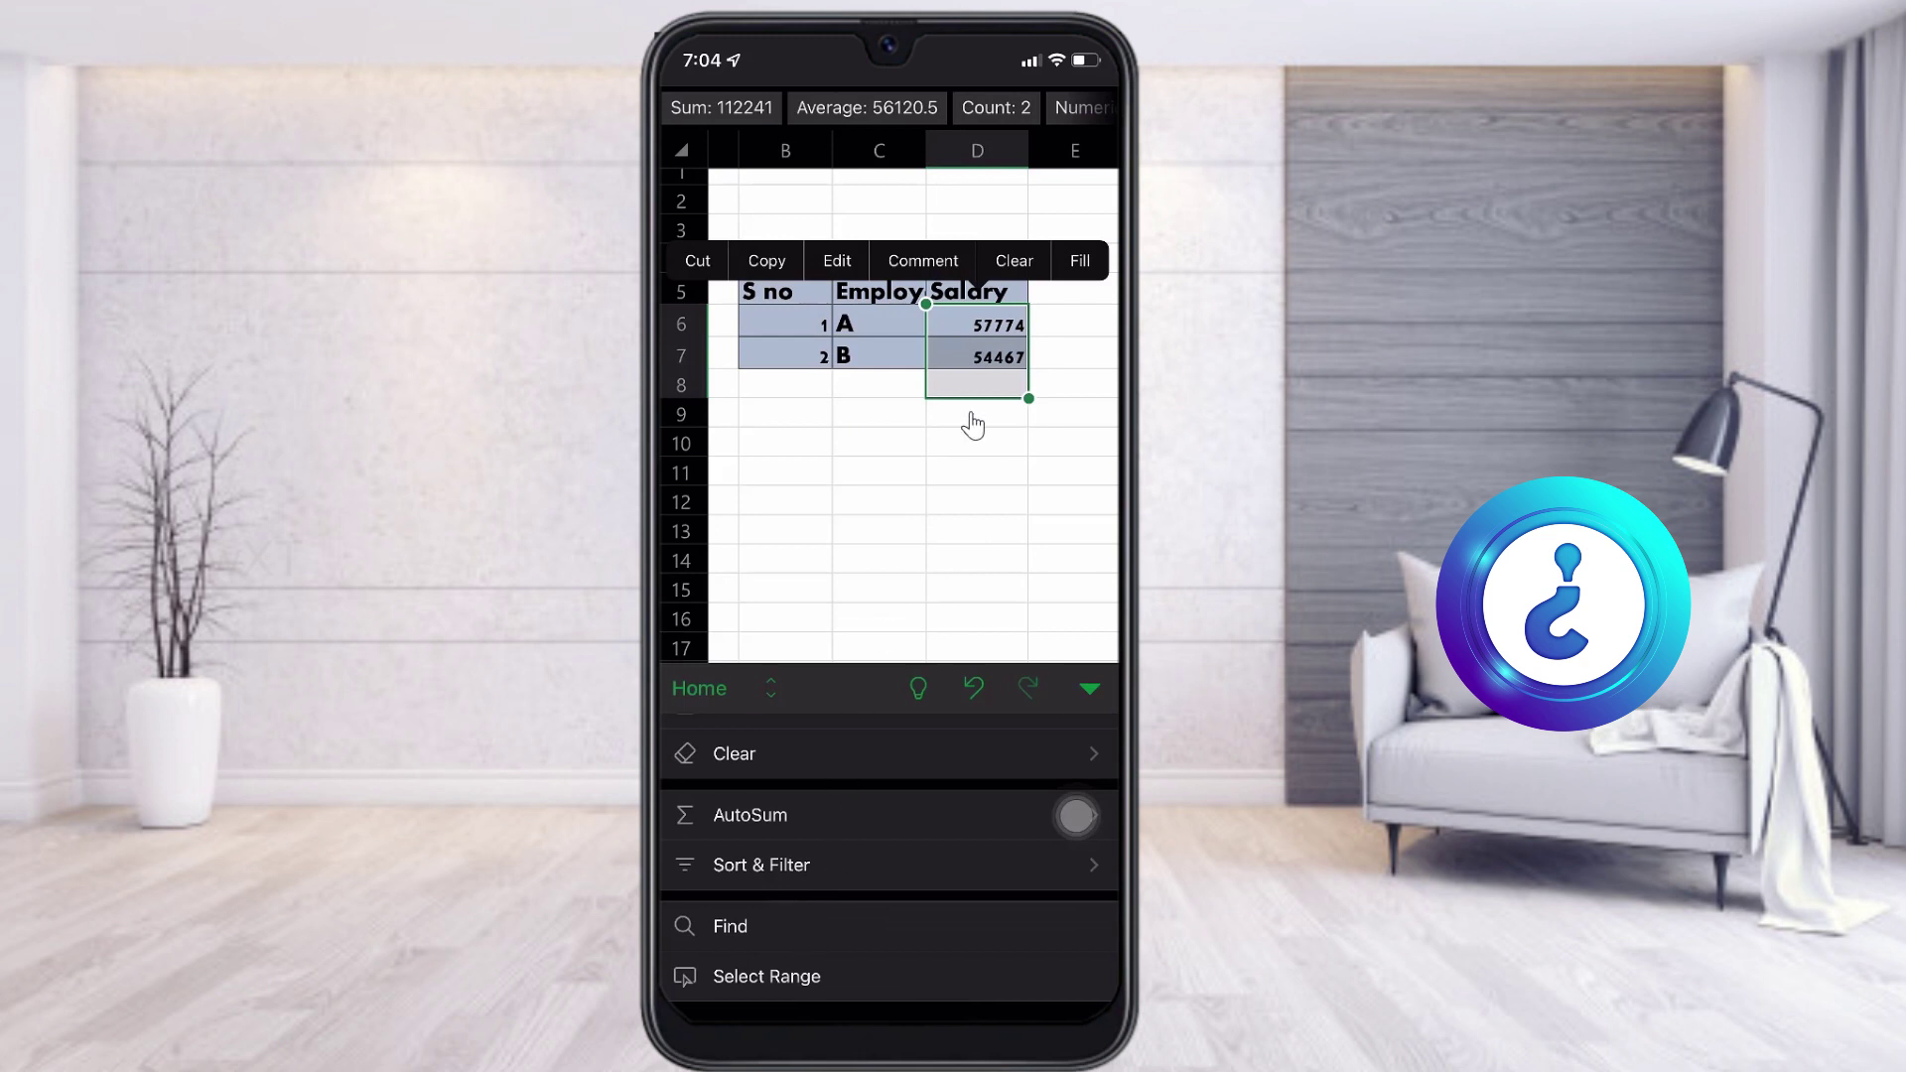
left_click(770, 834)
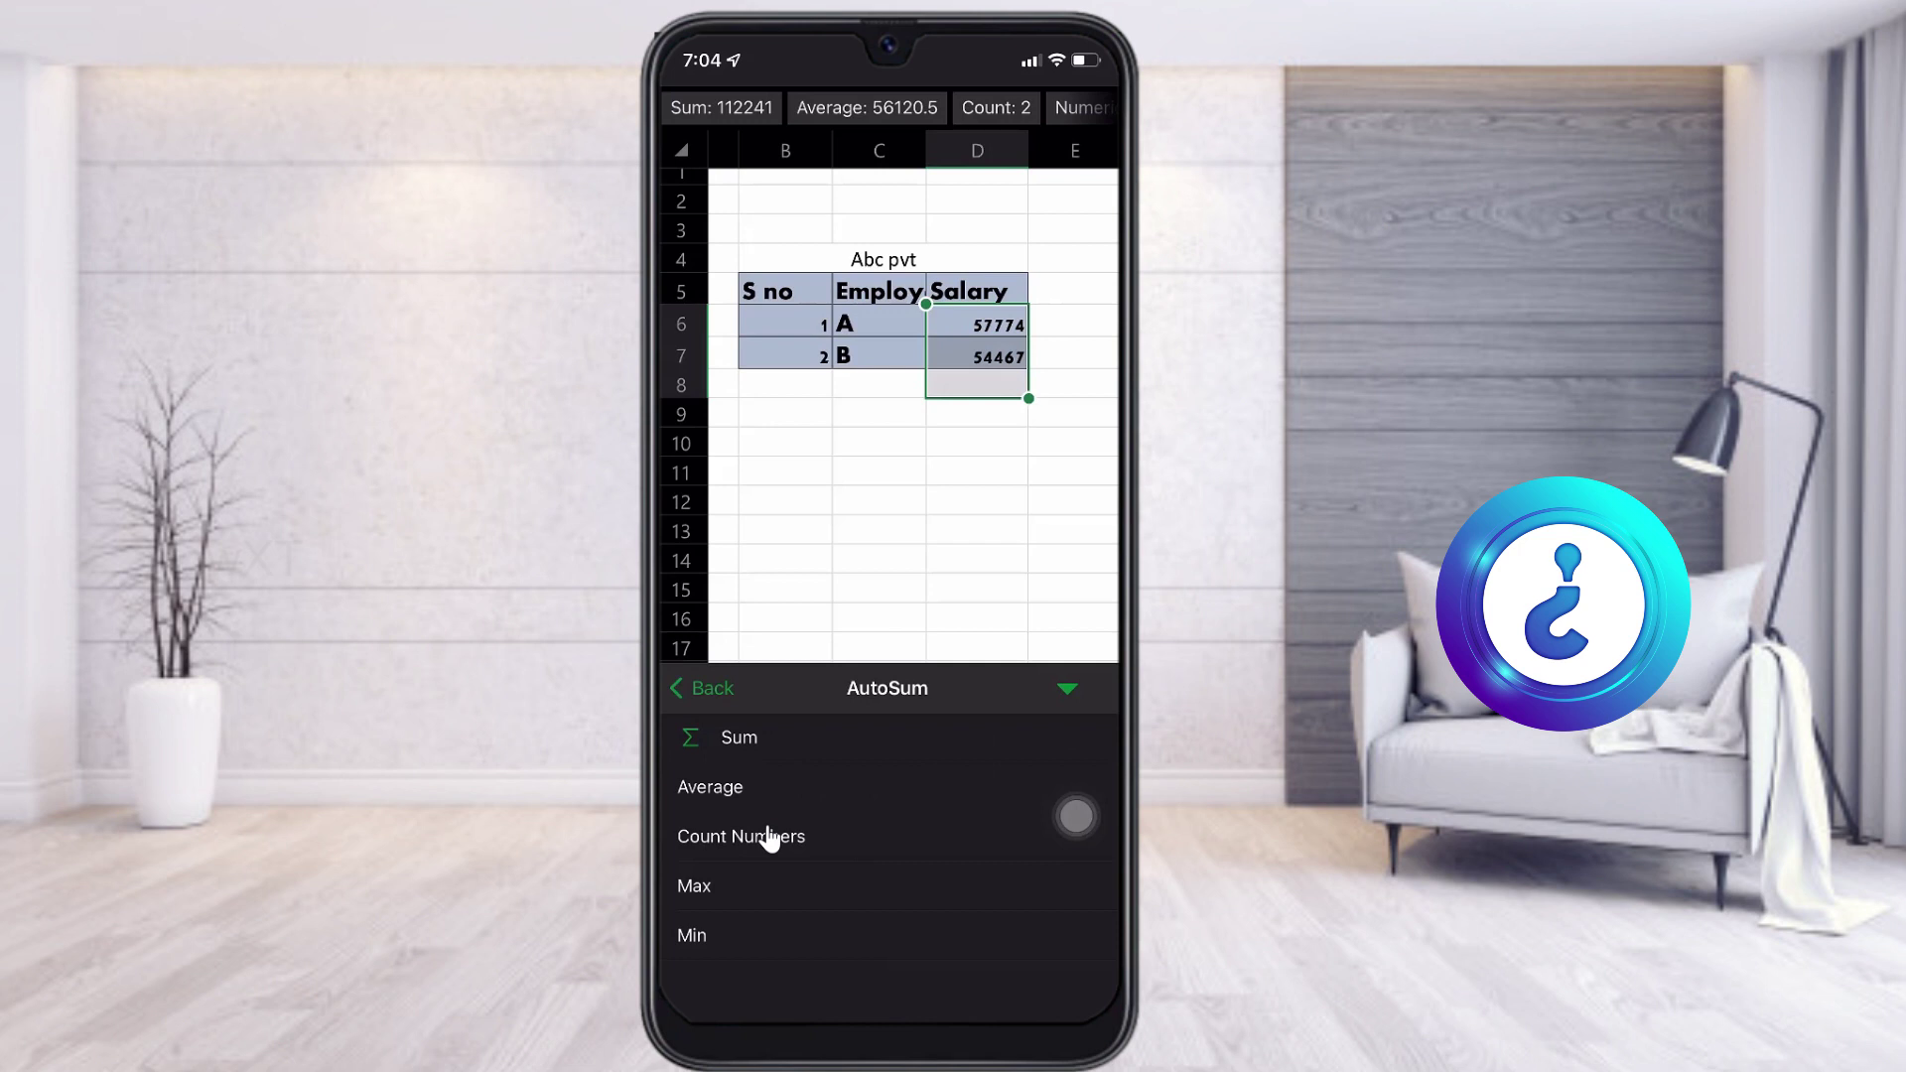
left_click(770, 839)
left_click(977, 531)
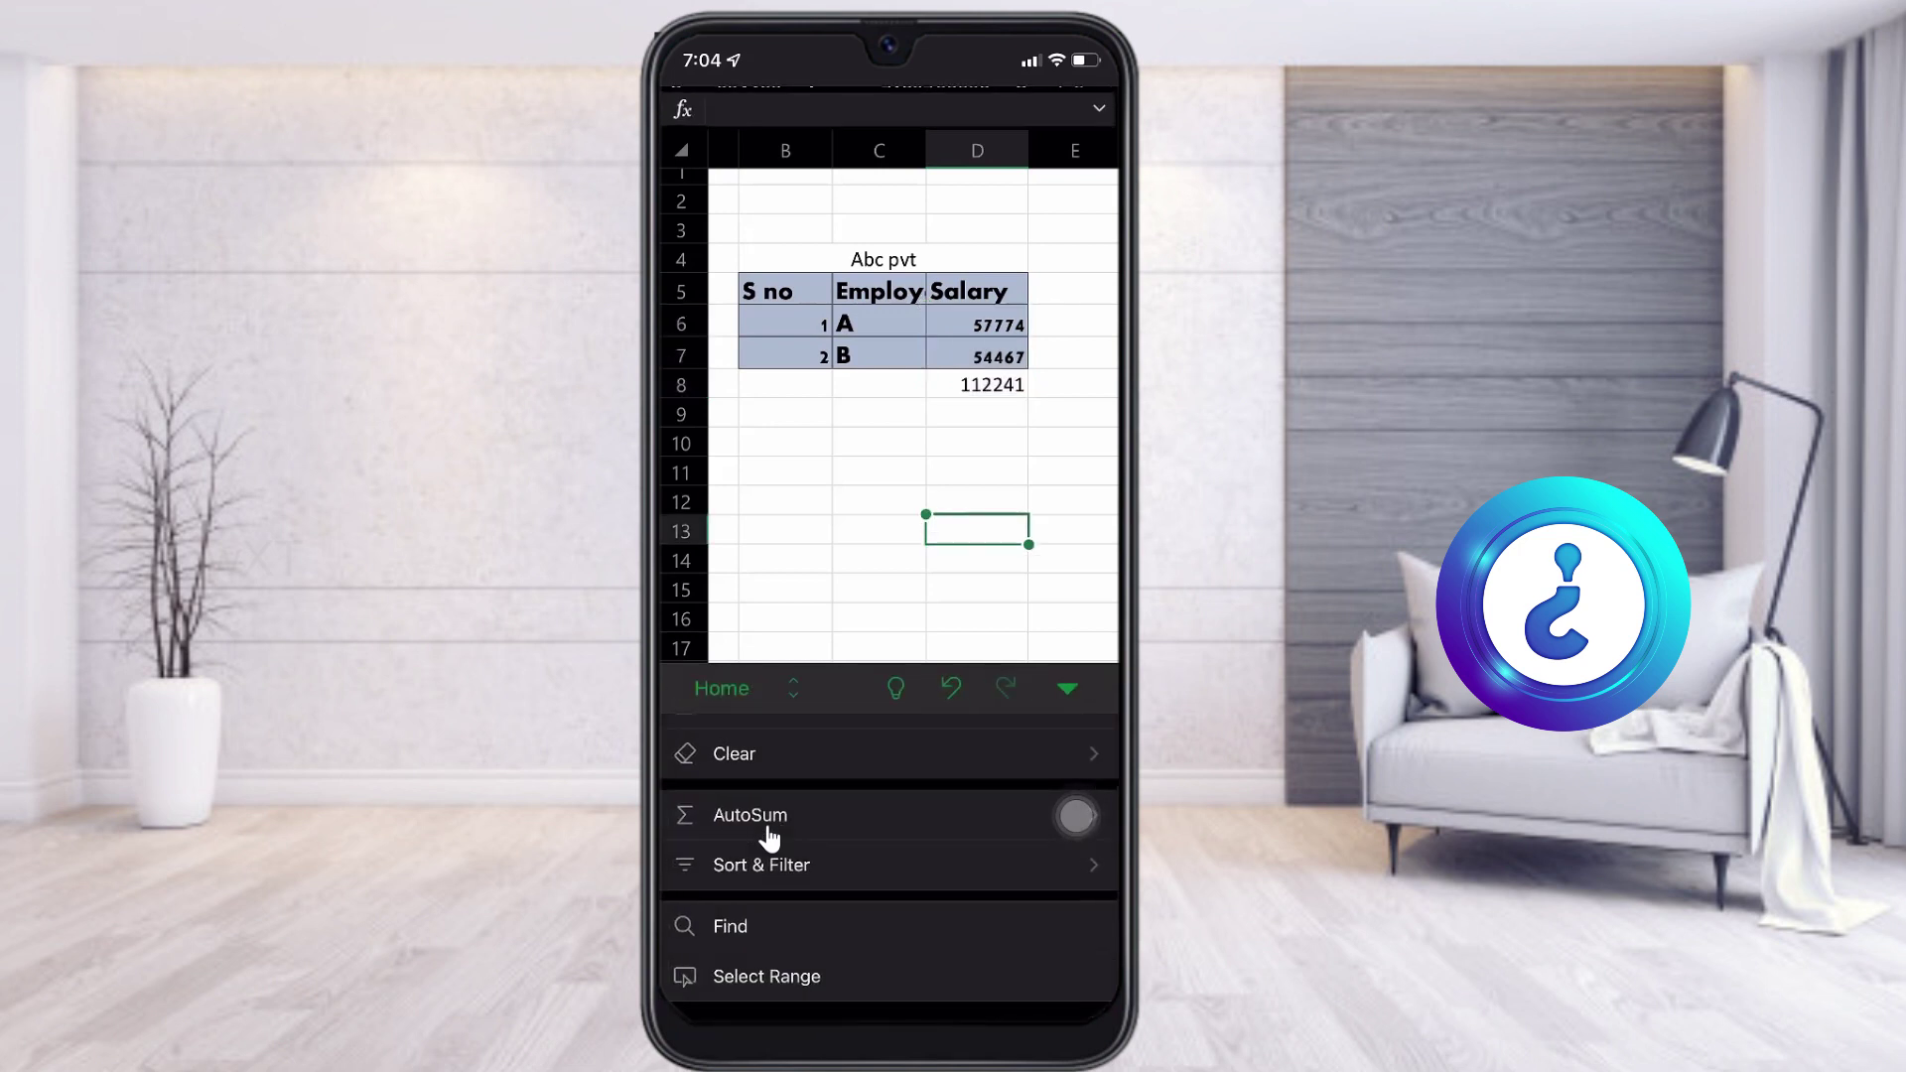
left_click(878, 384)
left_click(878, 529)
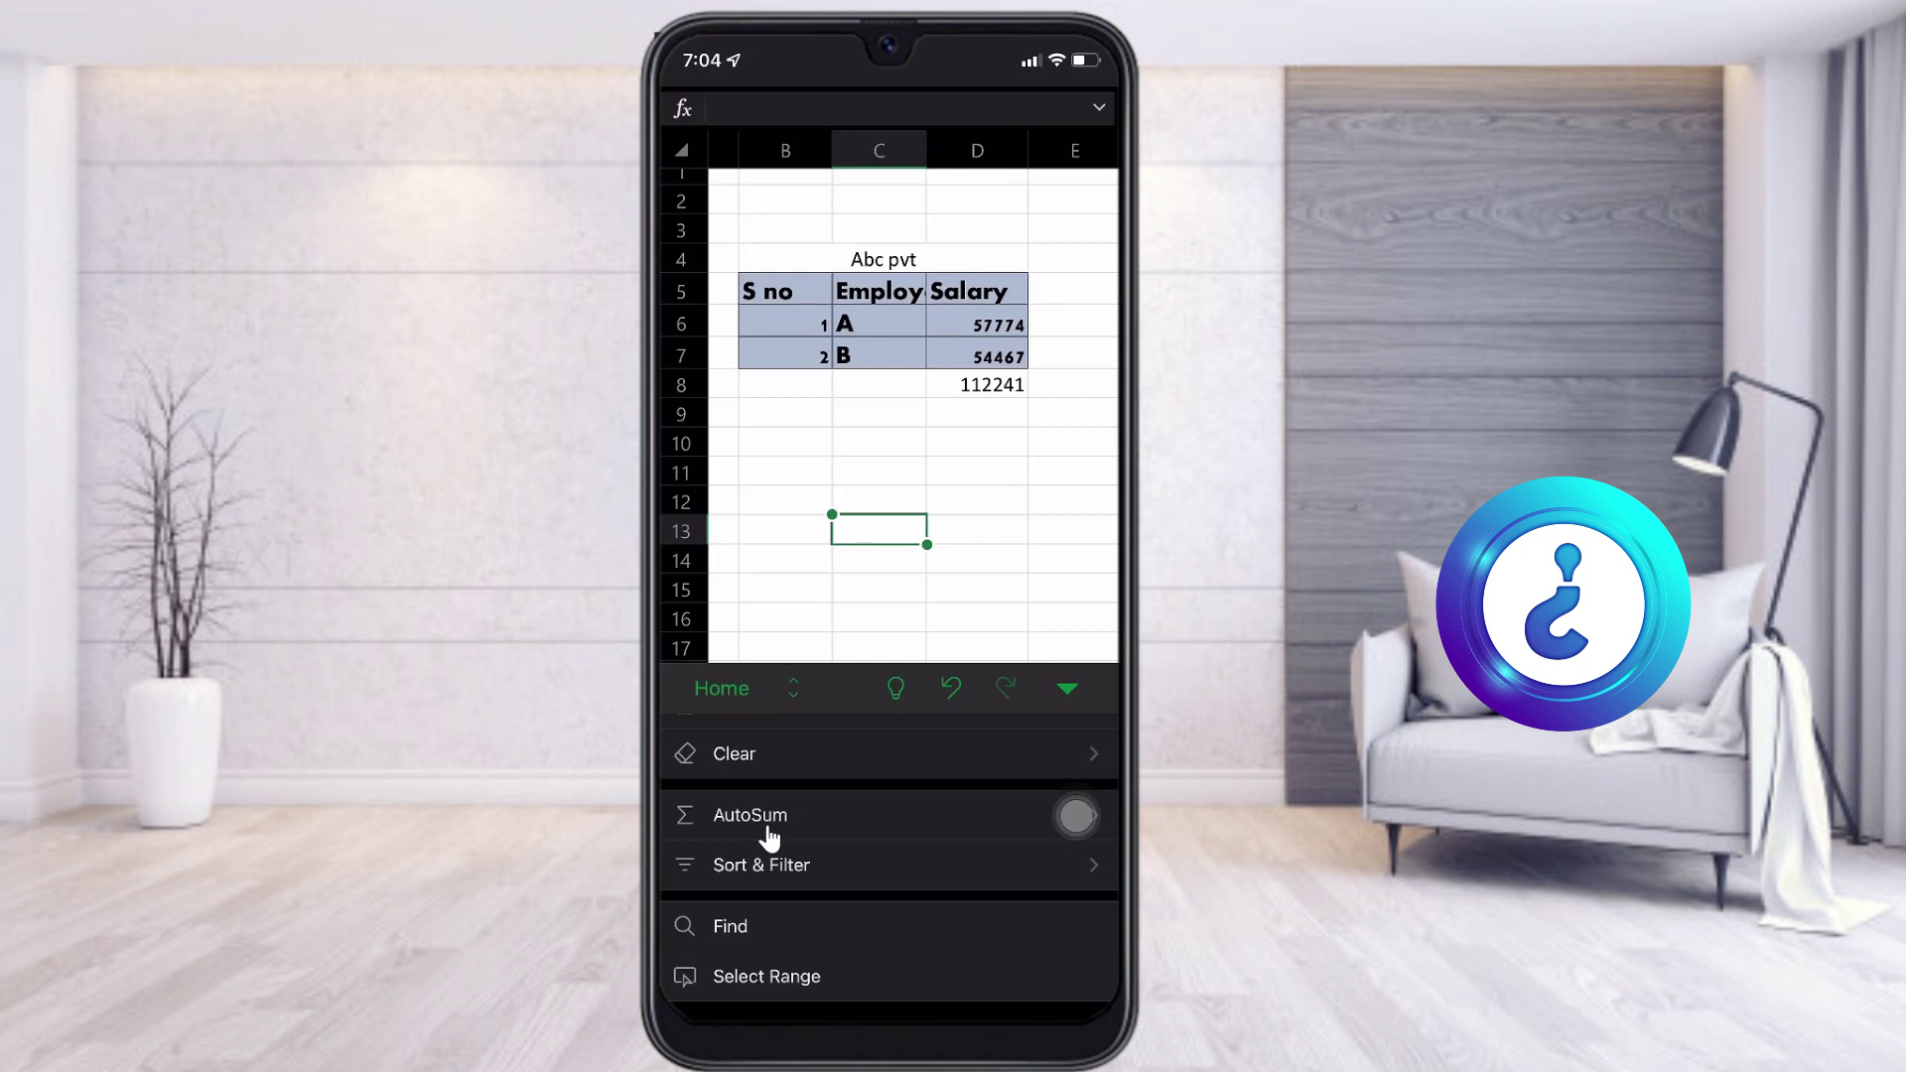
left_click(882, 259)
- Insert a column chart of the table B5:D7 and change its column colour to orange
left_click(784, 291)
left_click_drag(832, 304, 1028, 368)
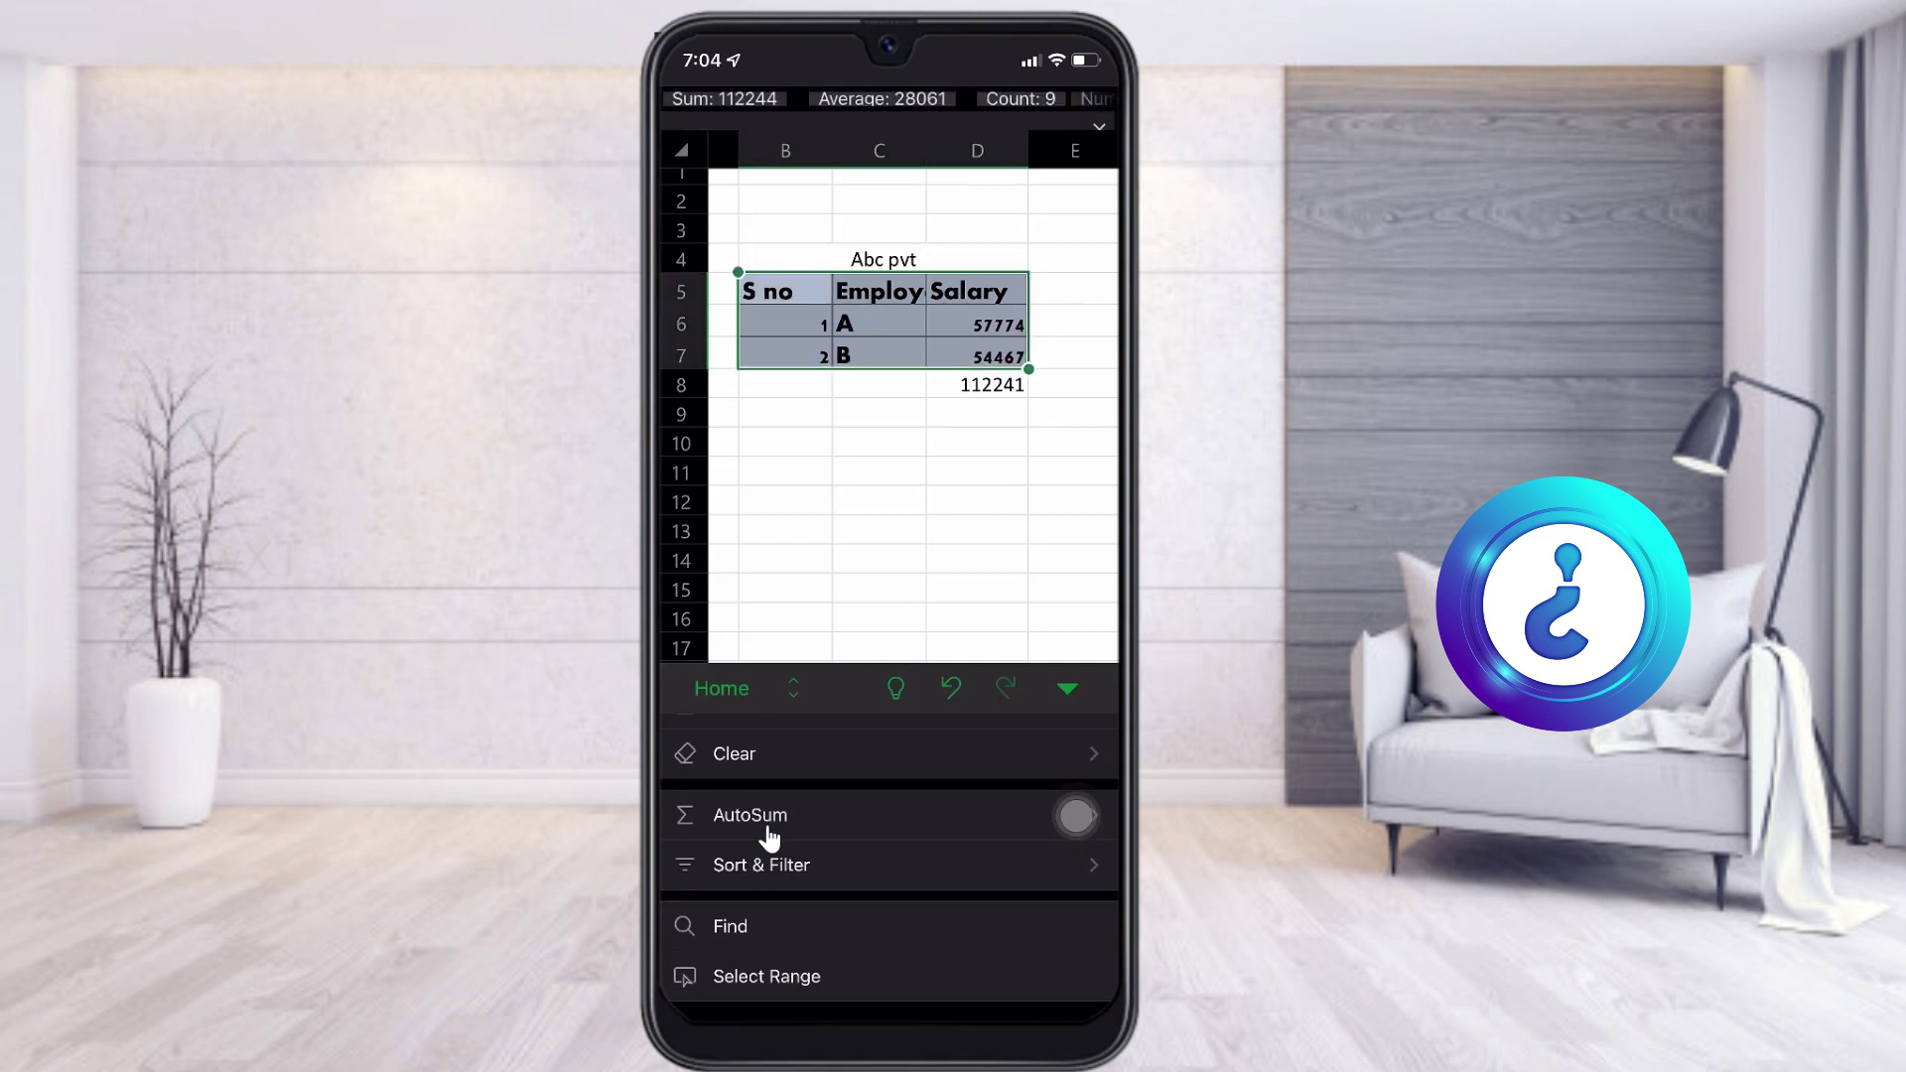
left_click(772, 695)
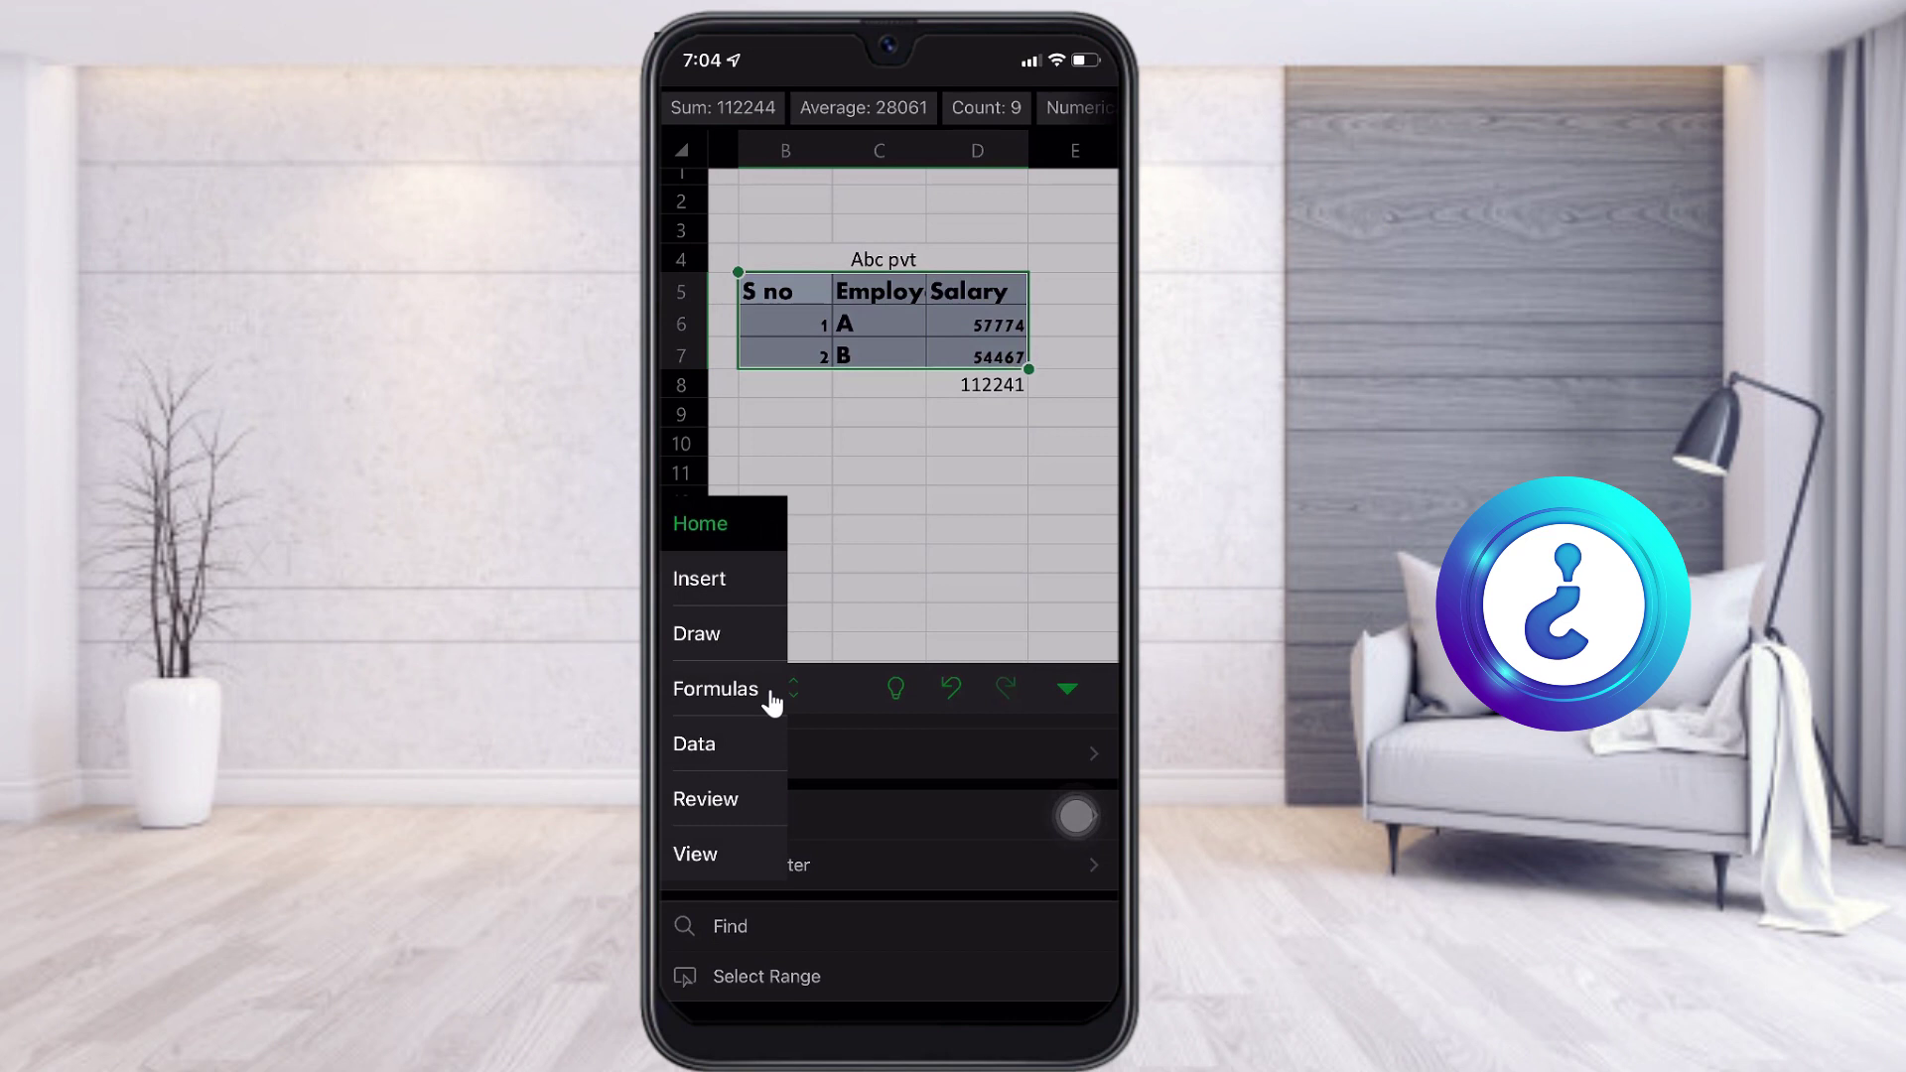
left_click(700, 578)
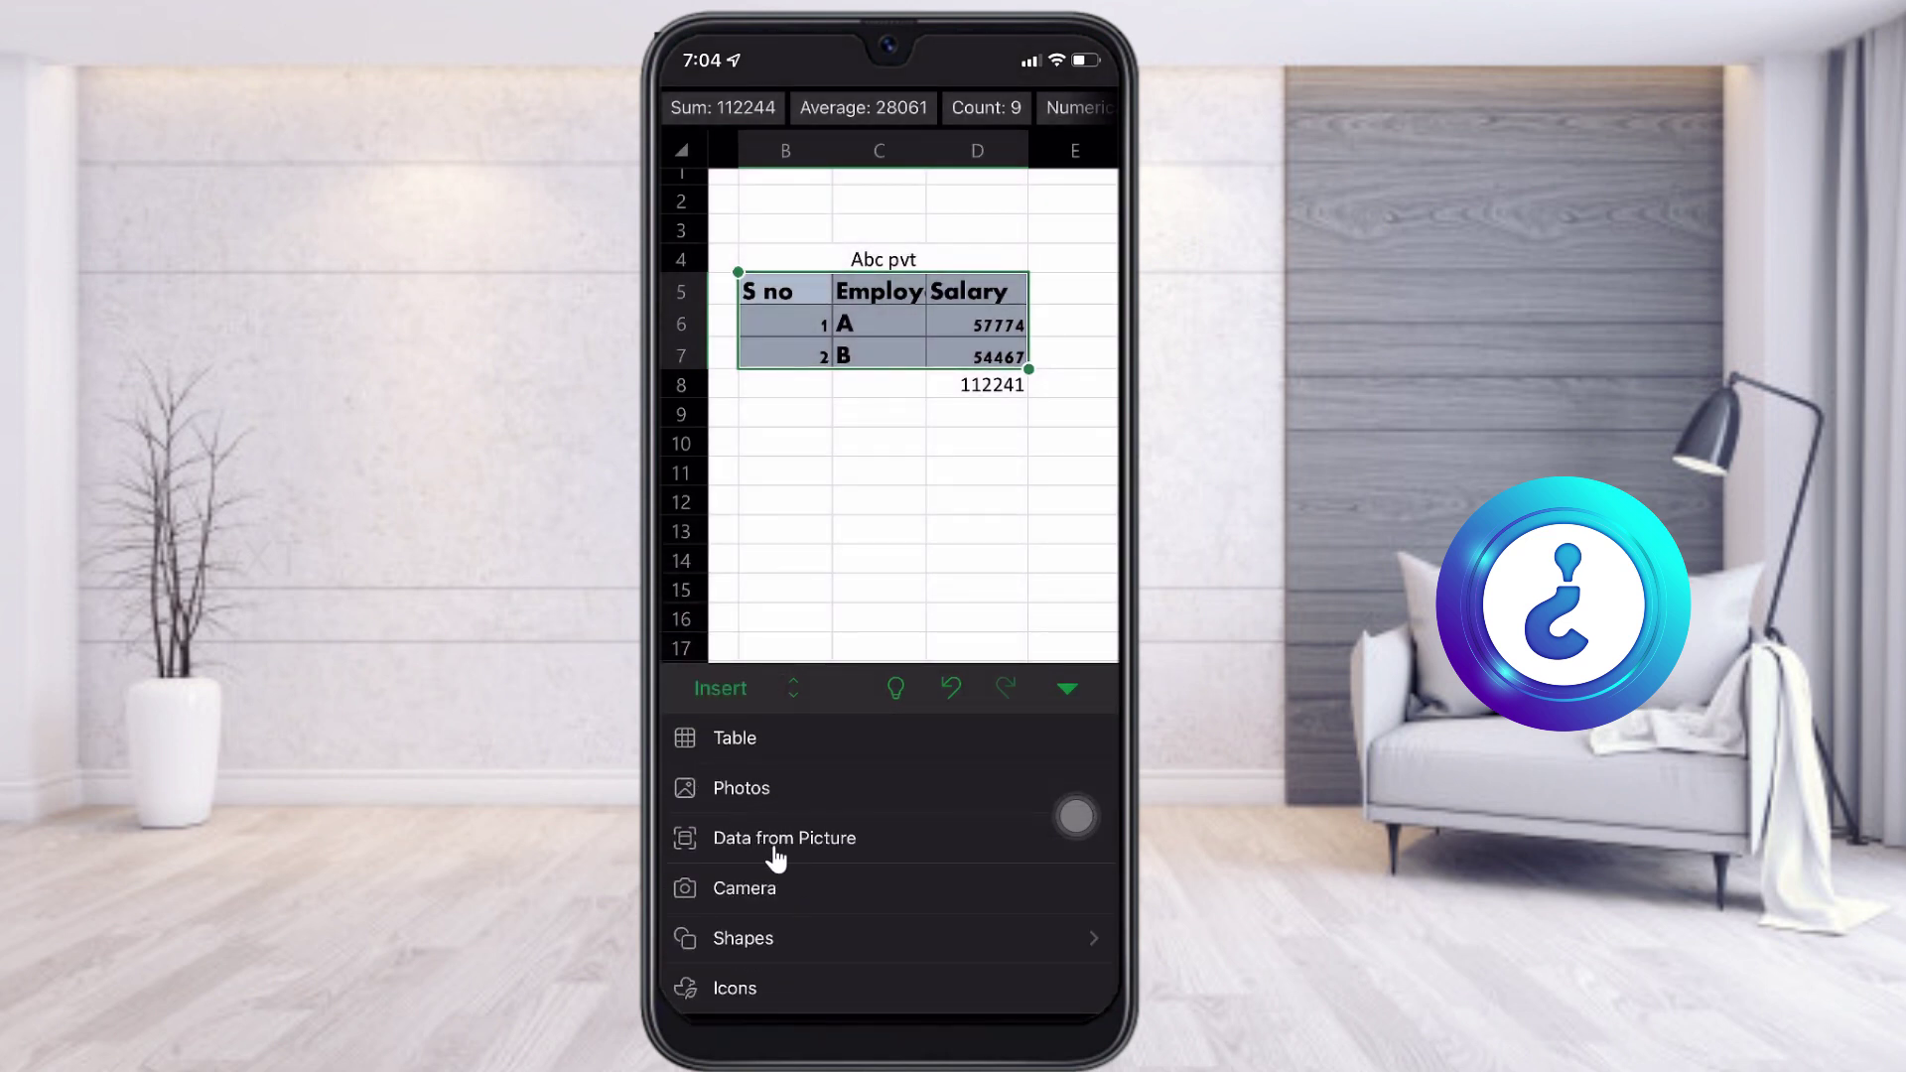
scroll(784, 968, "down", 2)
scroll(784, 968, "down", 2)
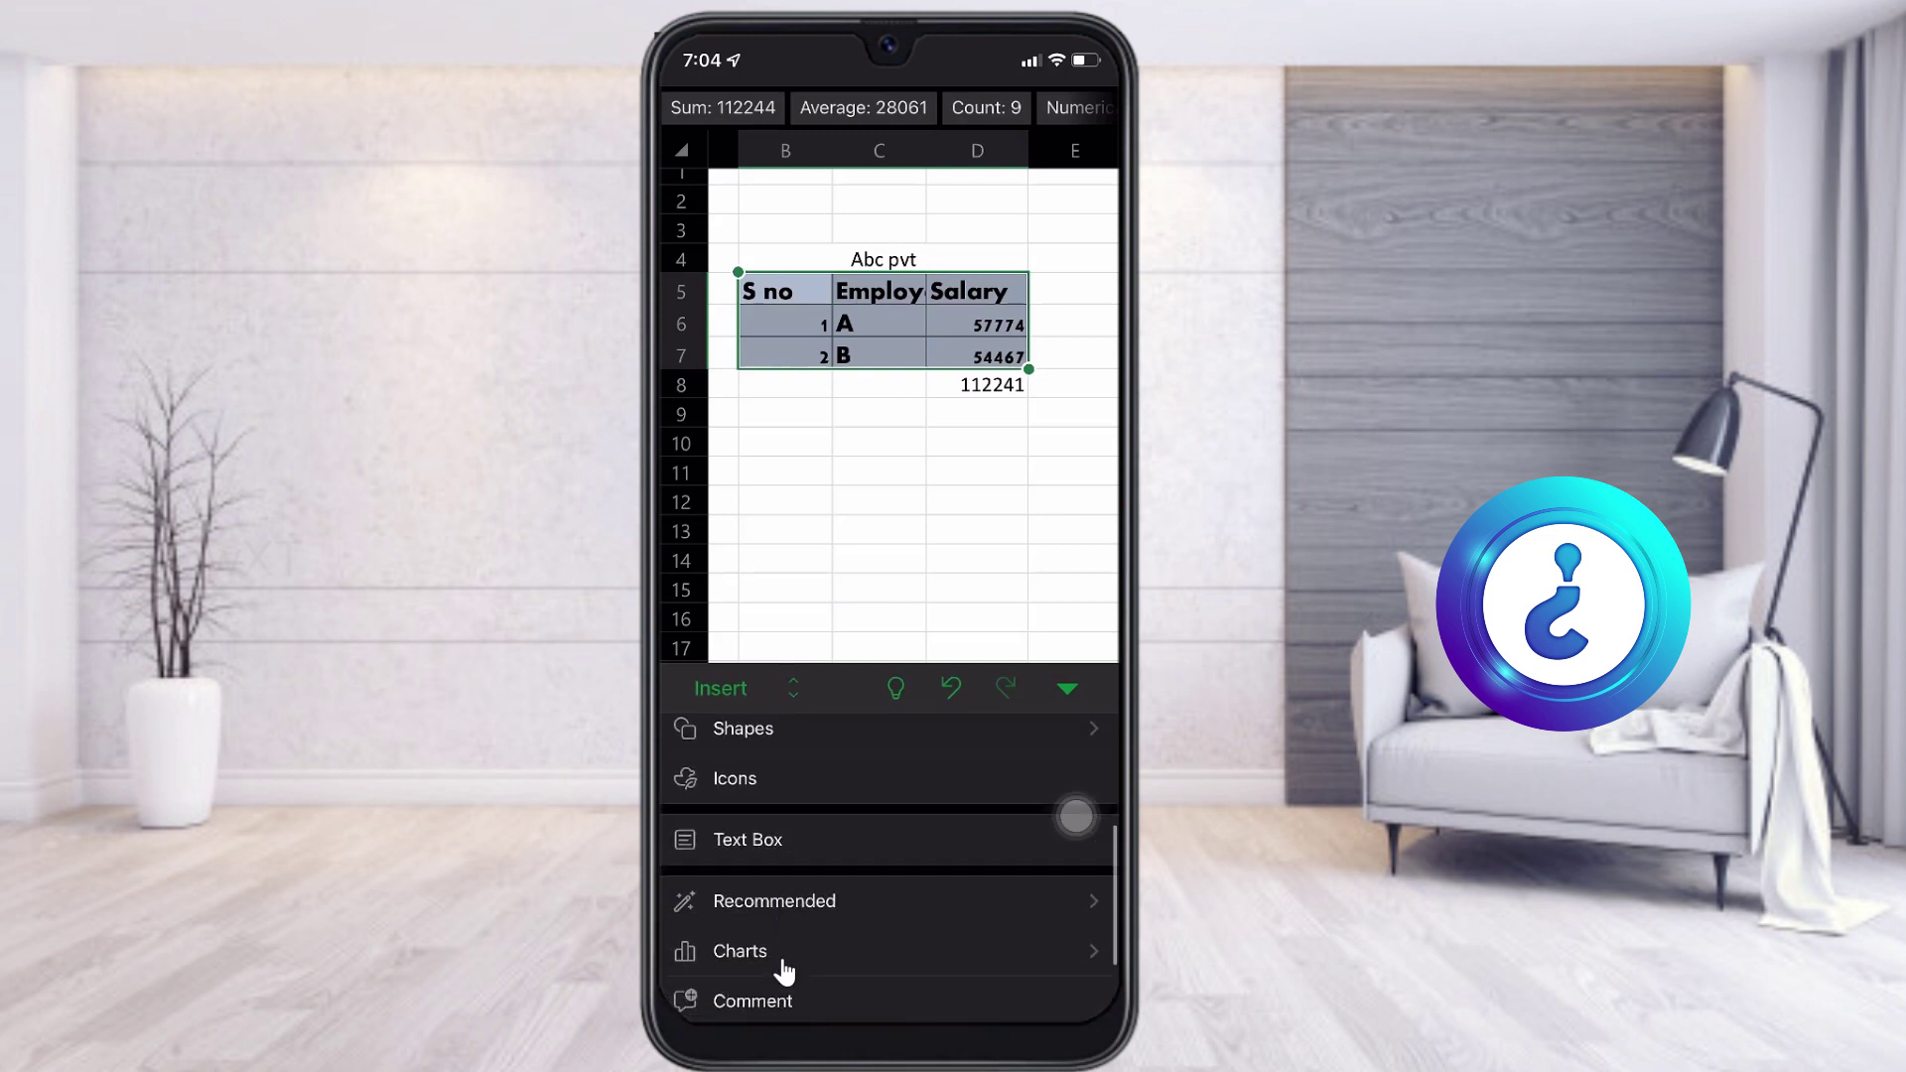
scroll(784, 968, "down", 1)
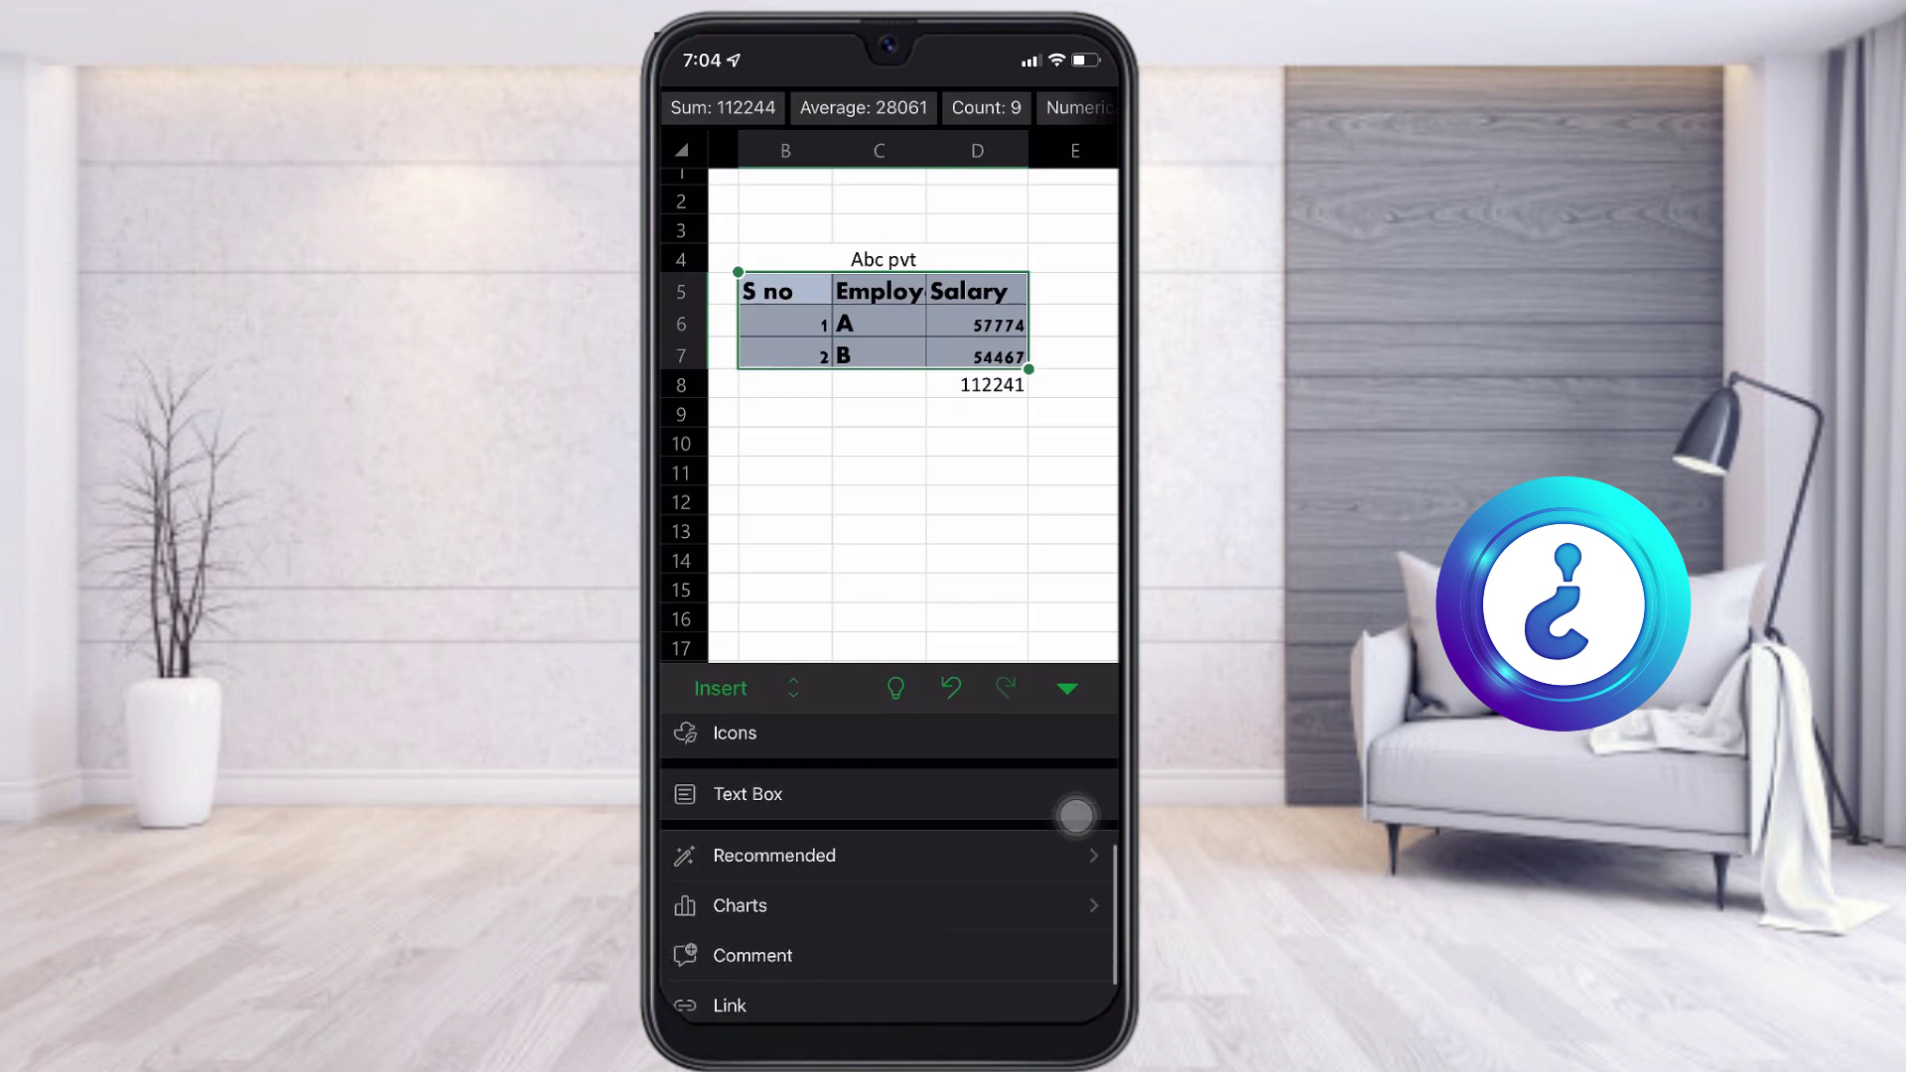
left_click(730, 923)
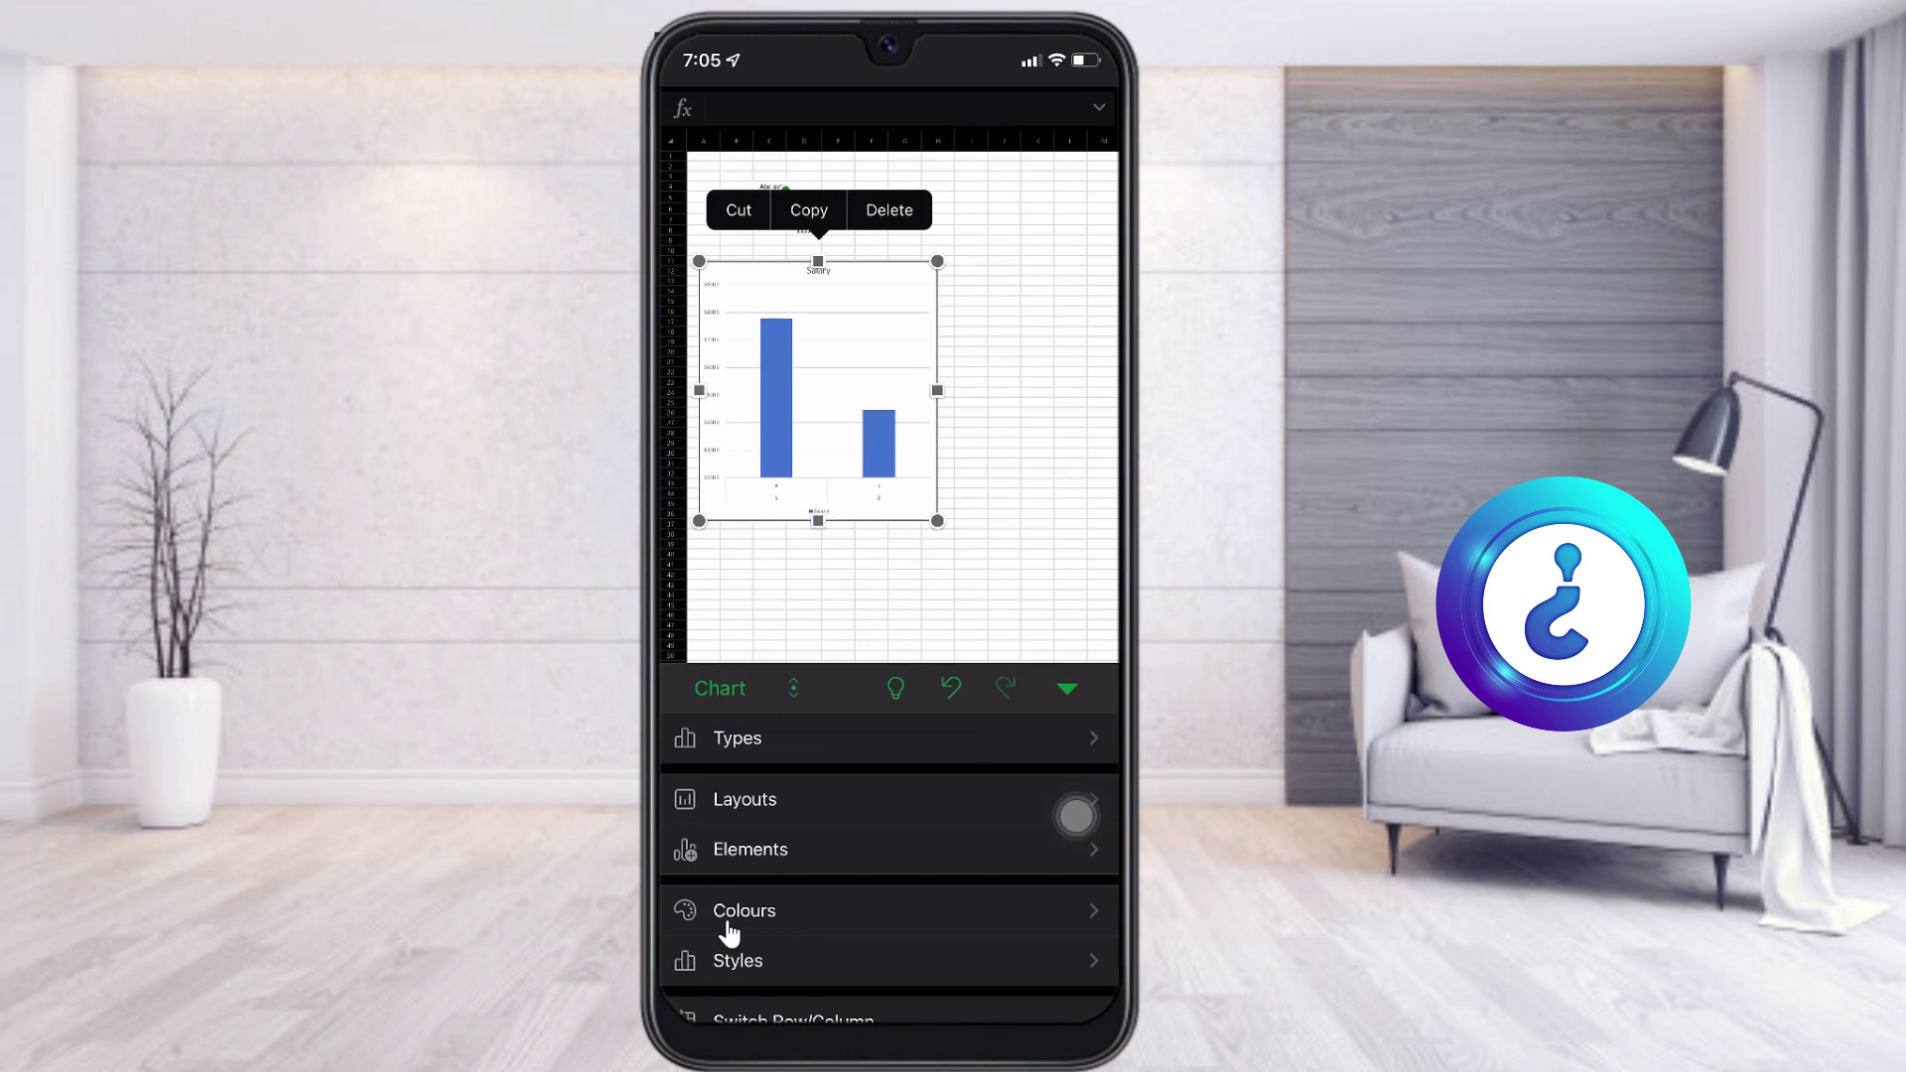
left_click(767, 873)
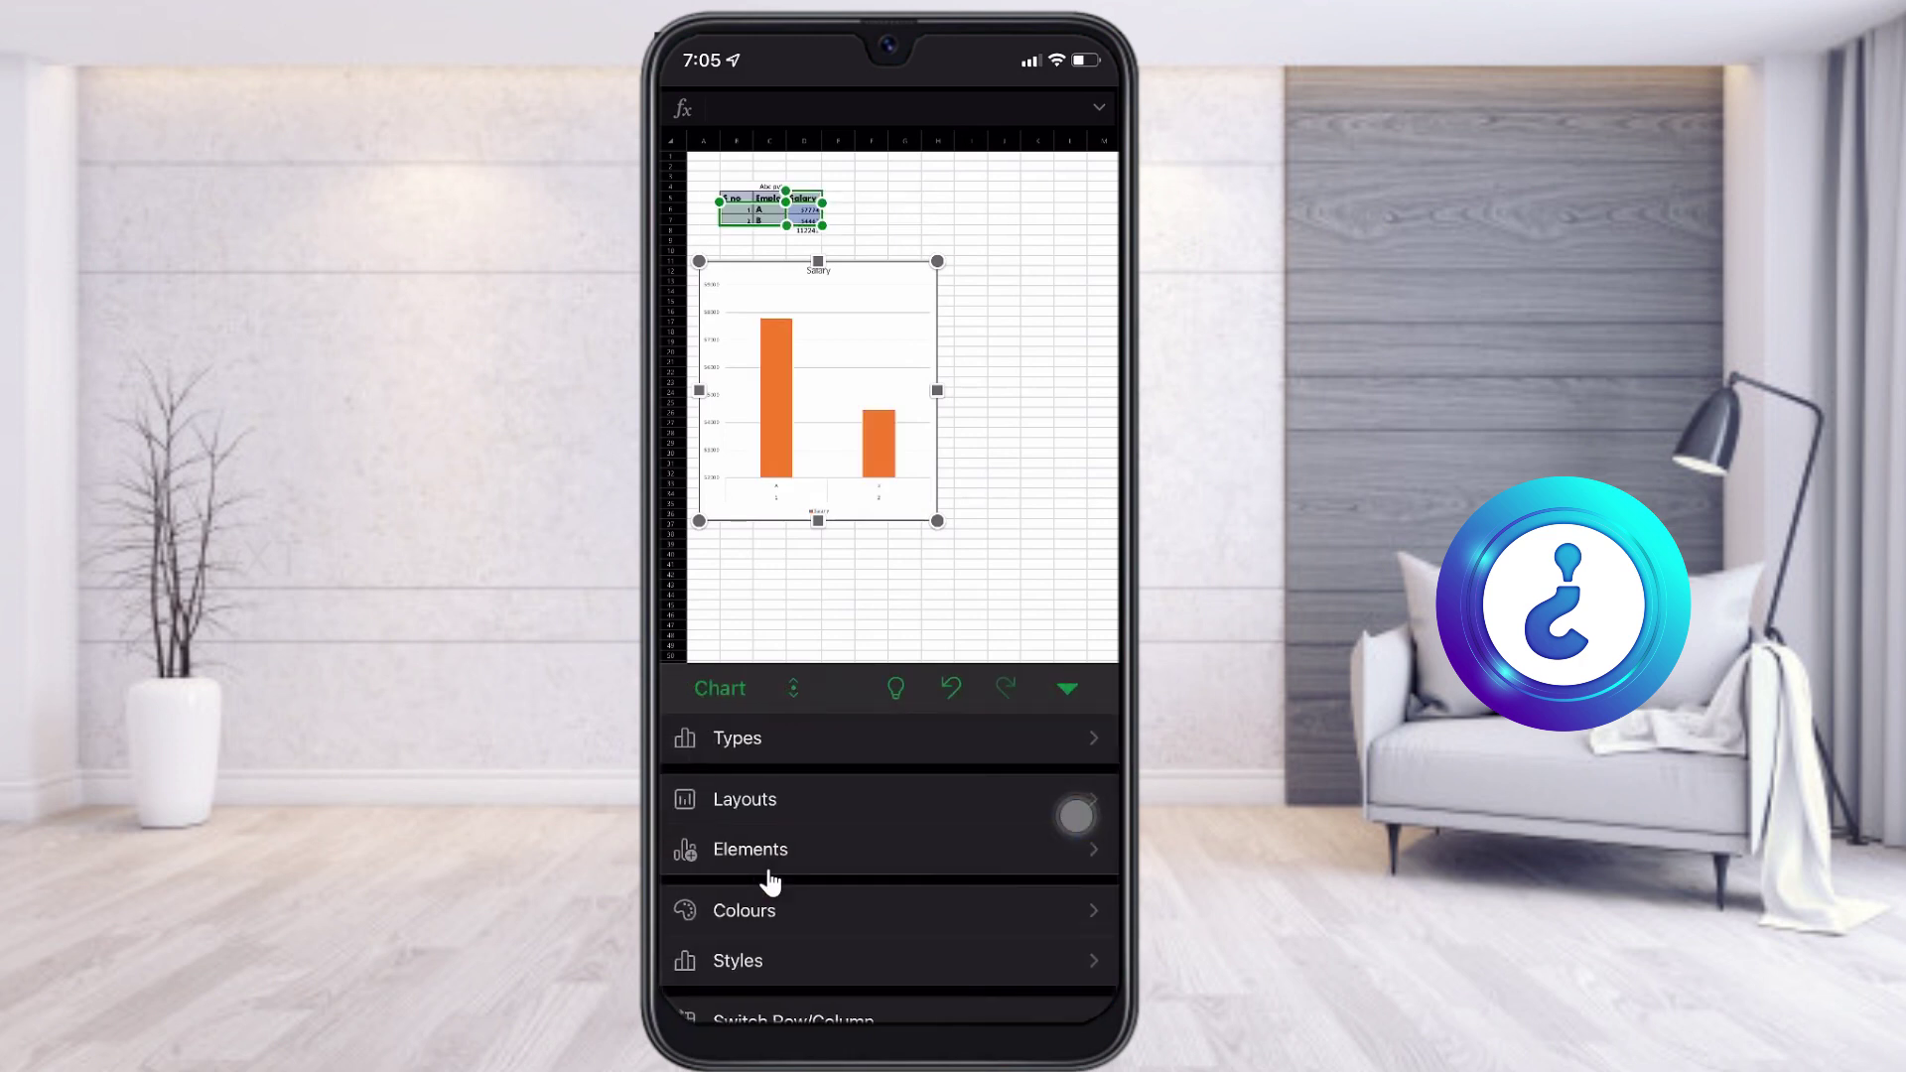
- Examine the charting, formula, drawing, view and basic formatting commands available for the sheet and its salary chart
scroll(768, 874, "down", 3)
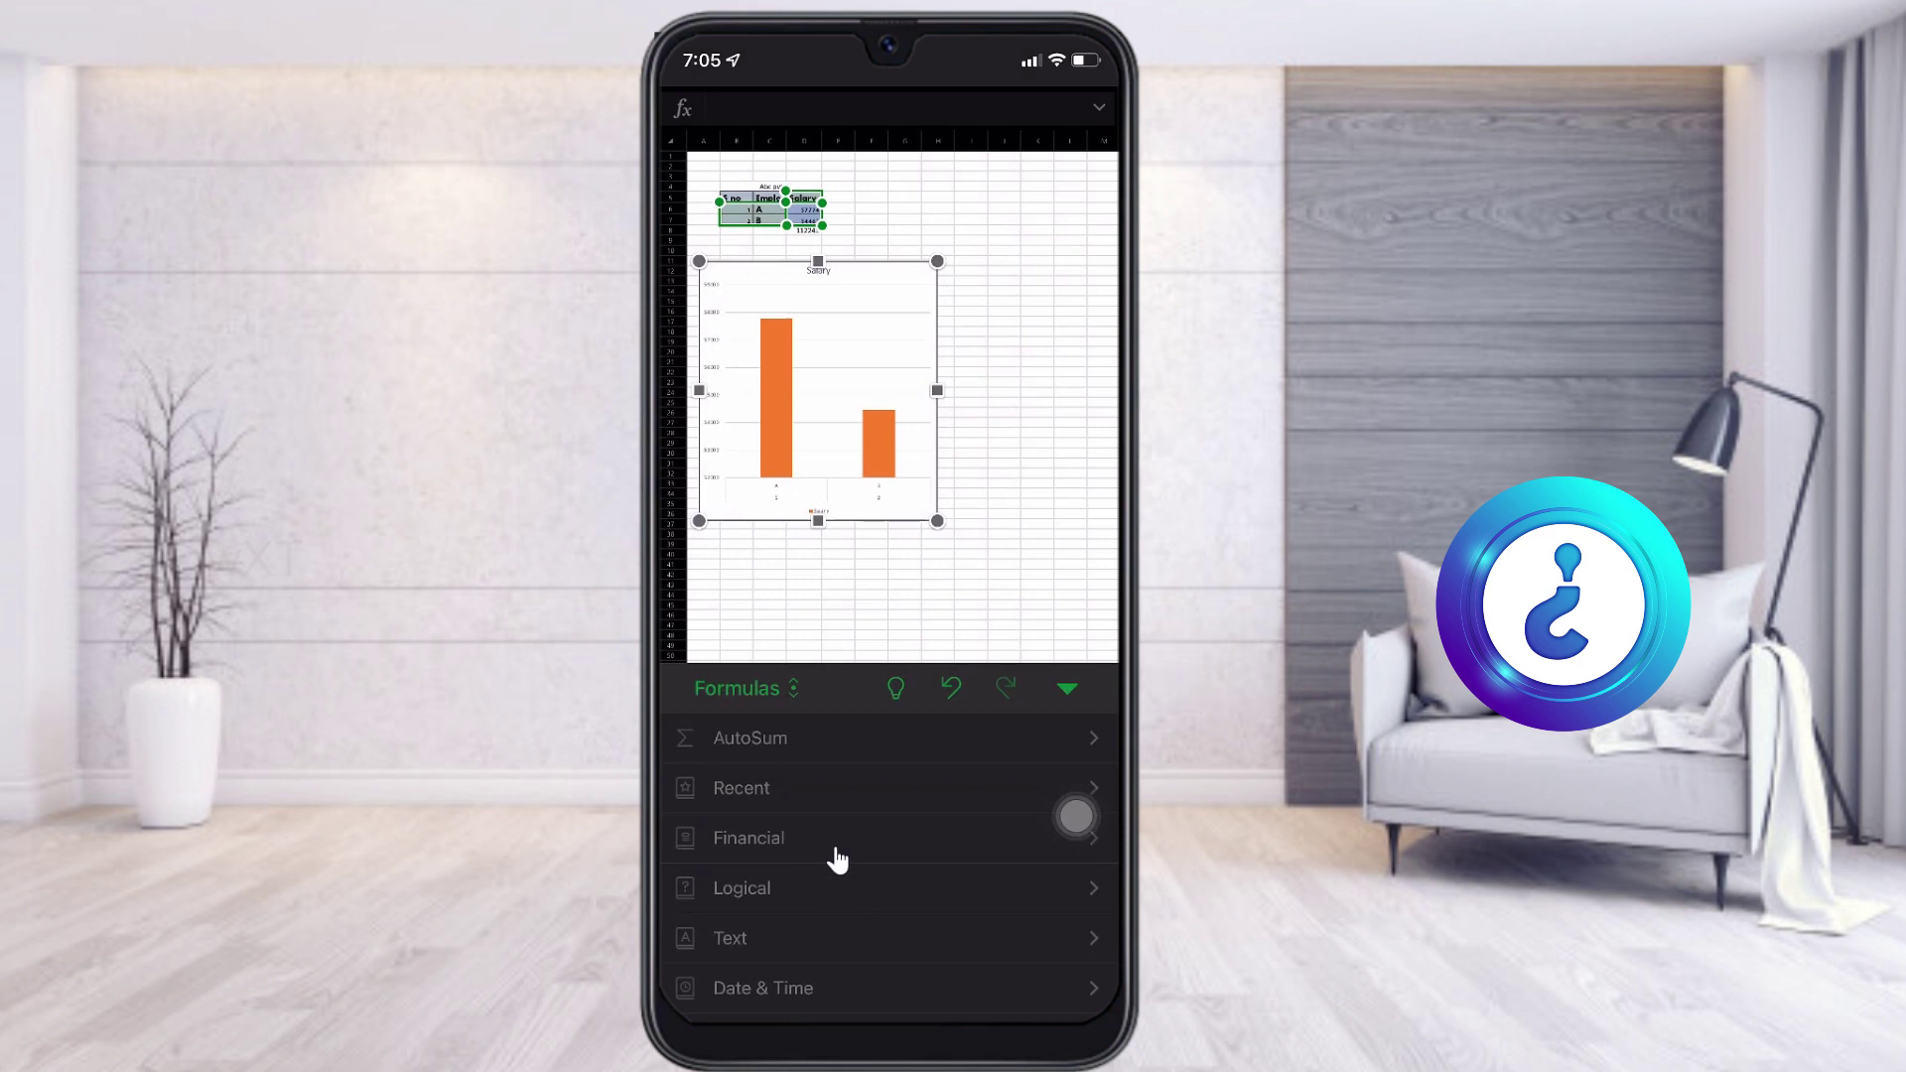
scroll(832, 915, "down", 3)
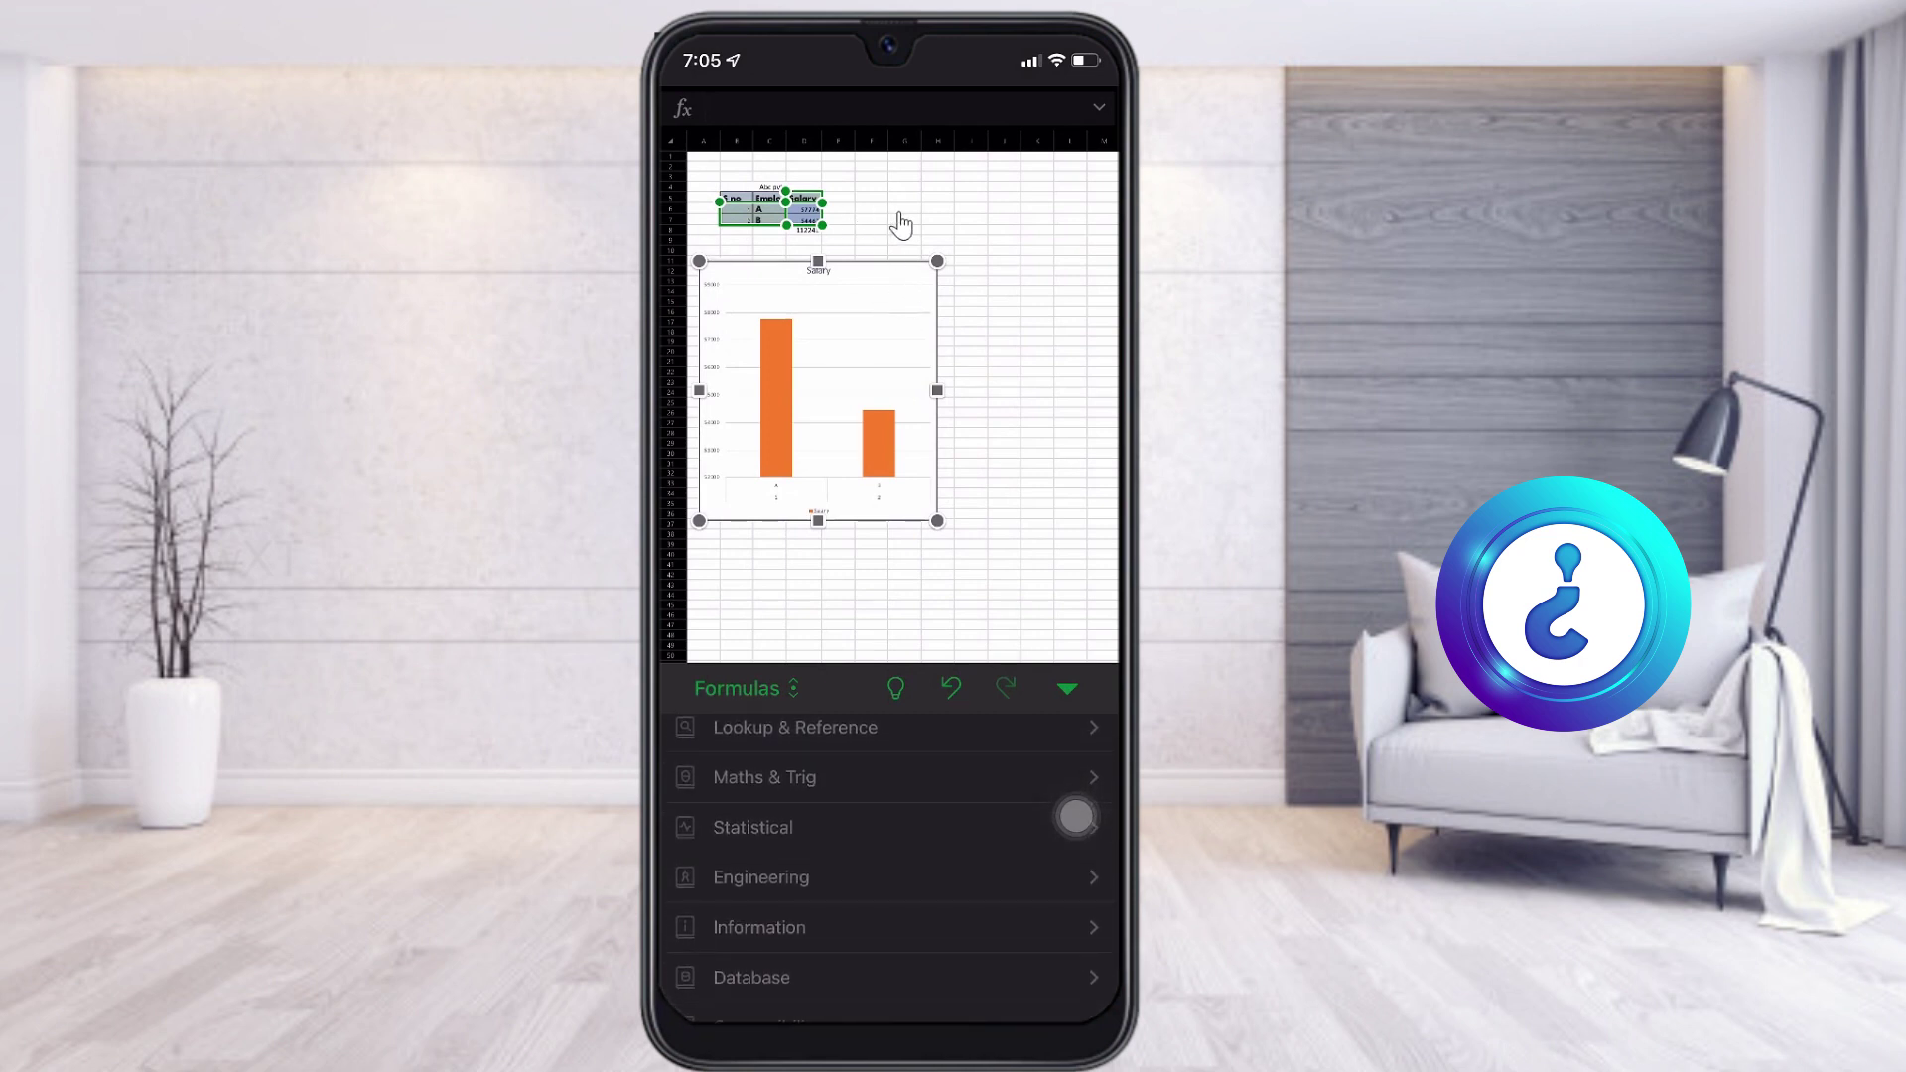
left_click(737, 688)
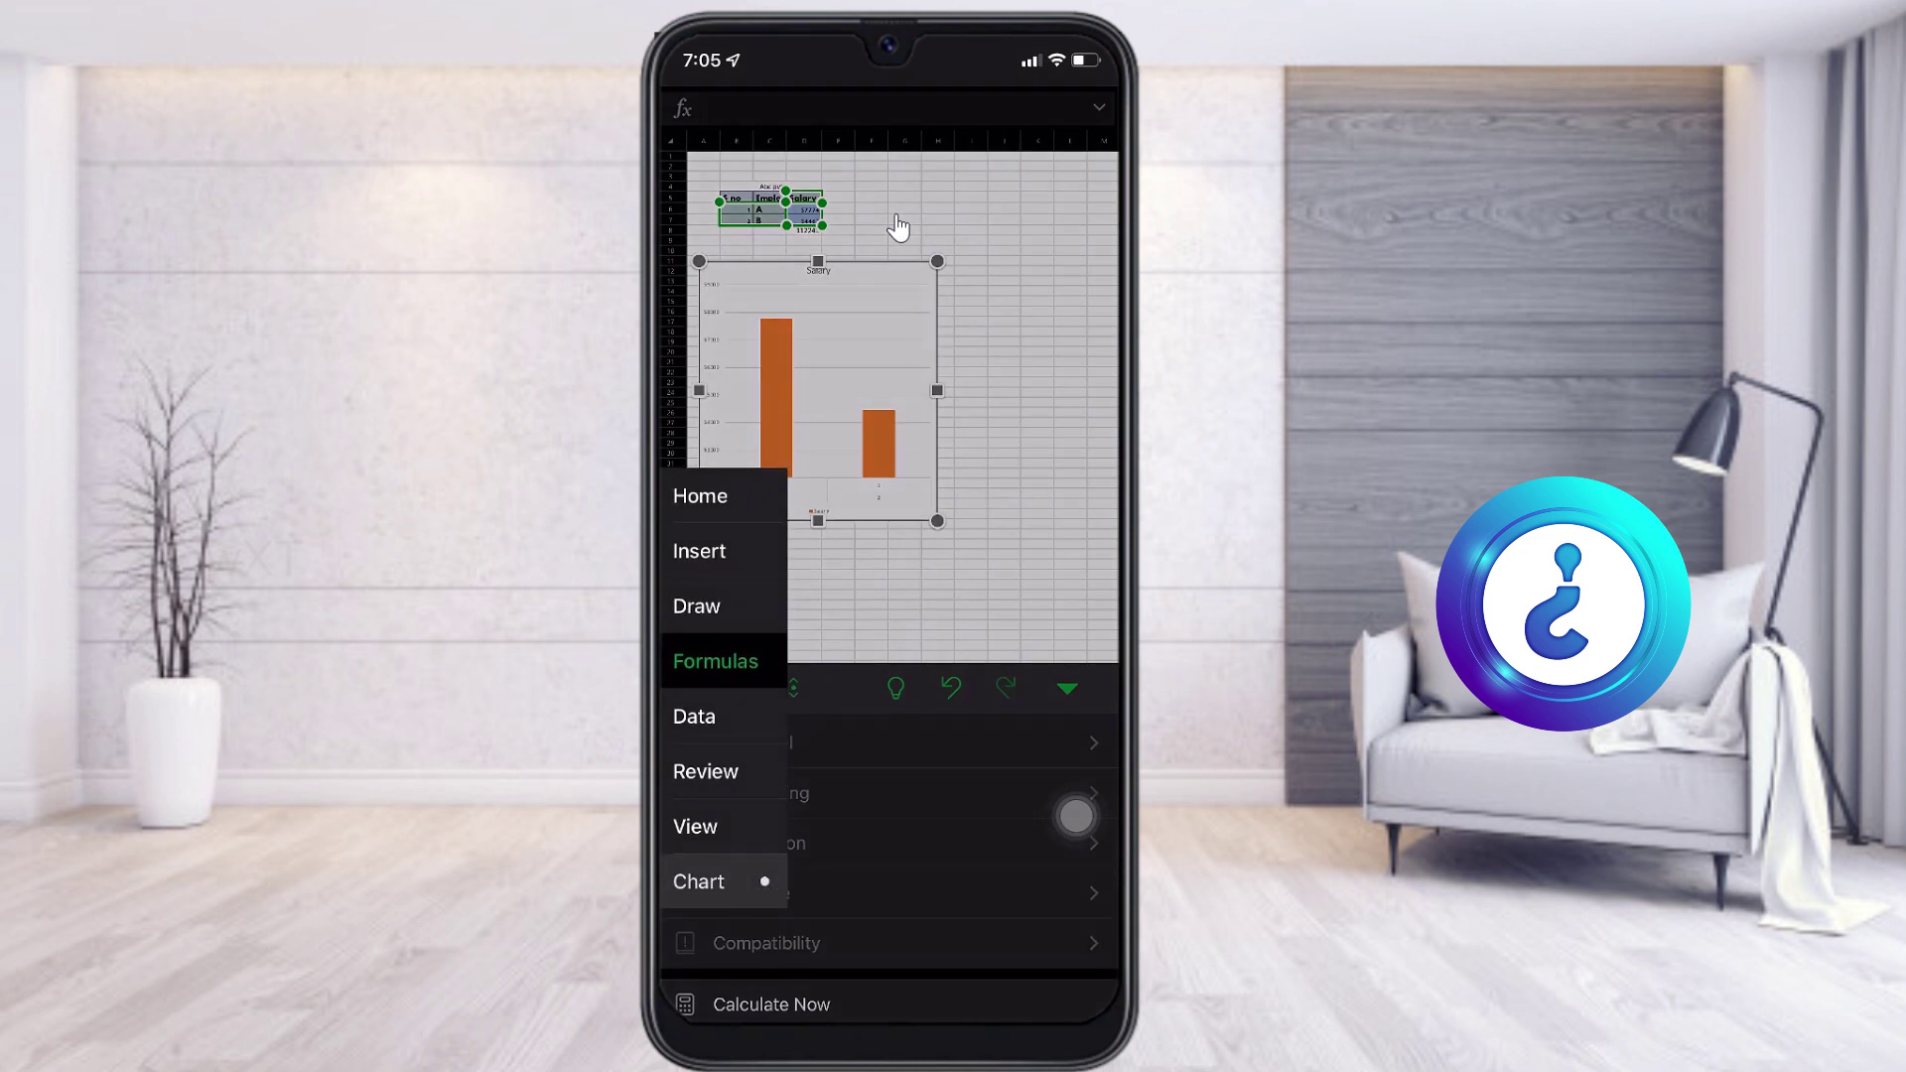
left_click(695, 605)
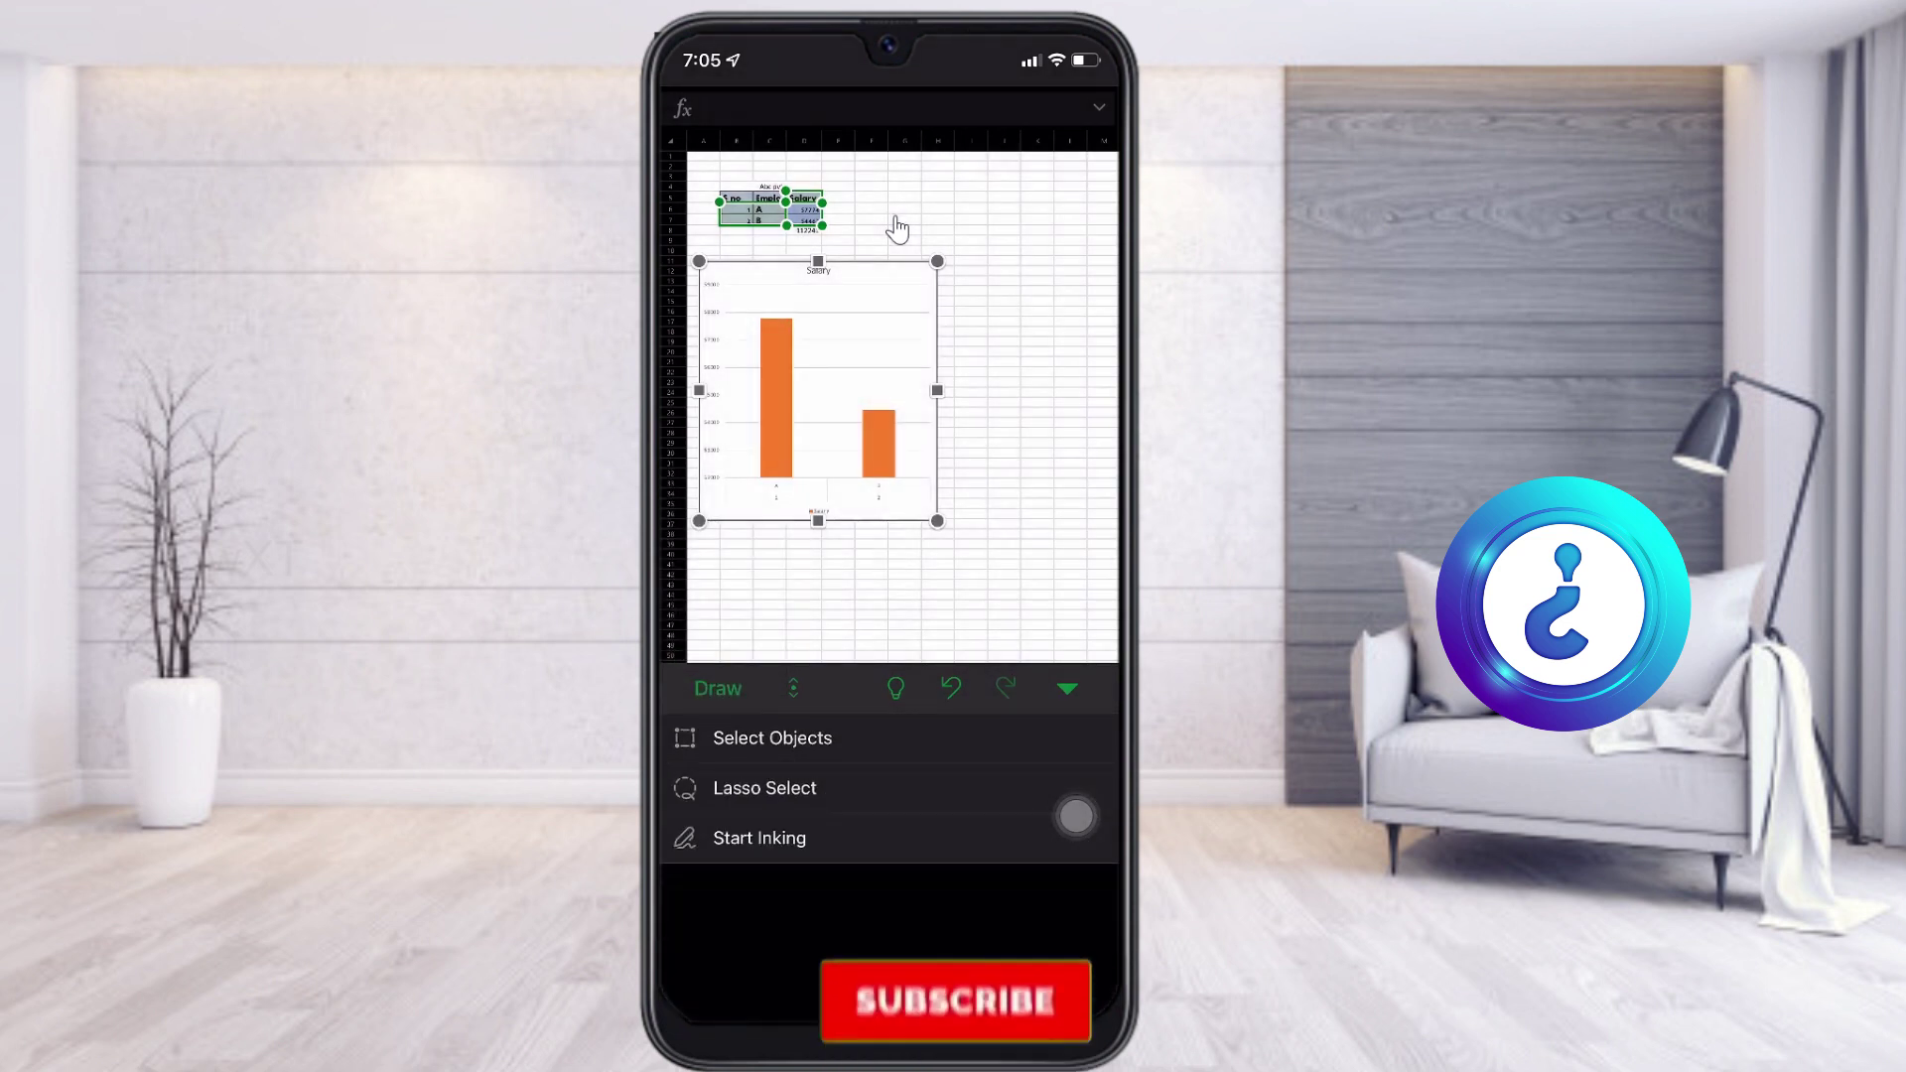
left_click(723, 688)
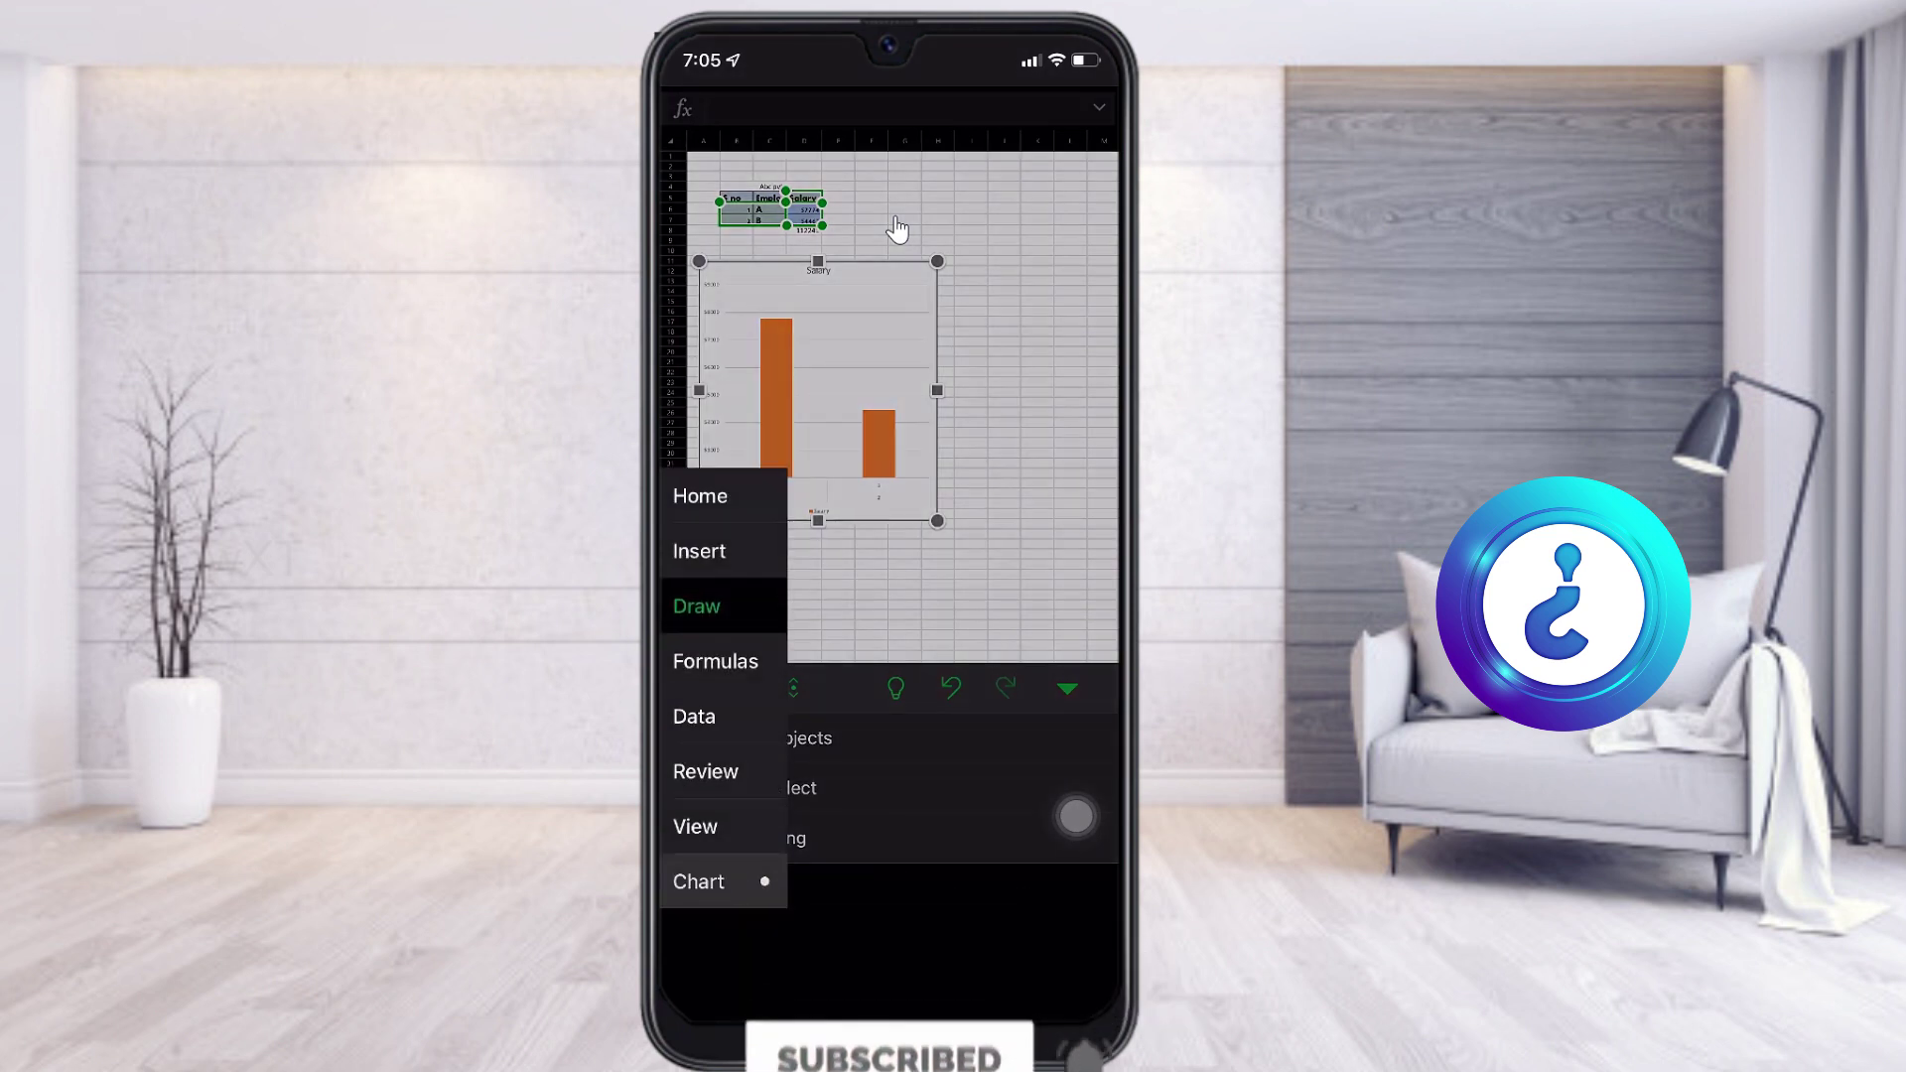
left_click(695, 826)
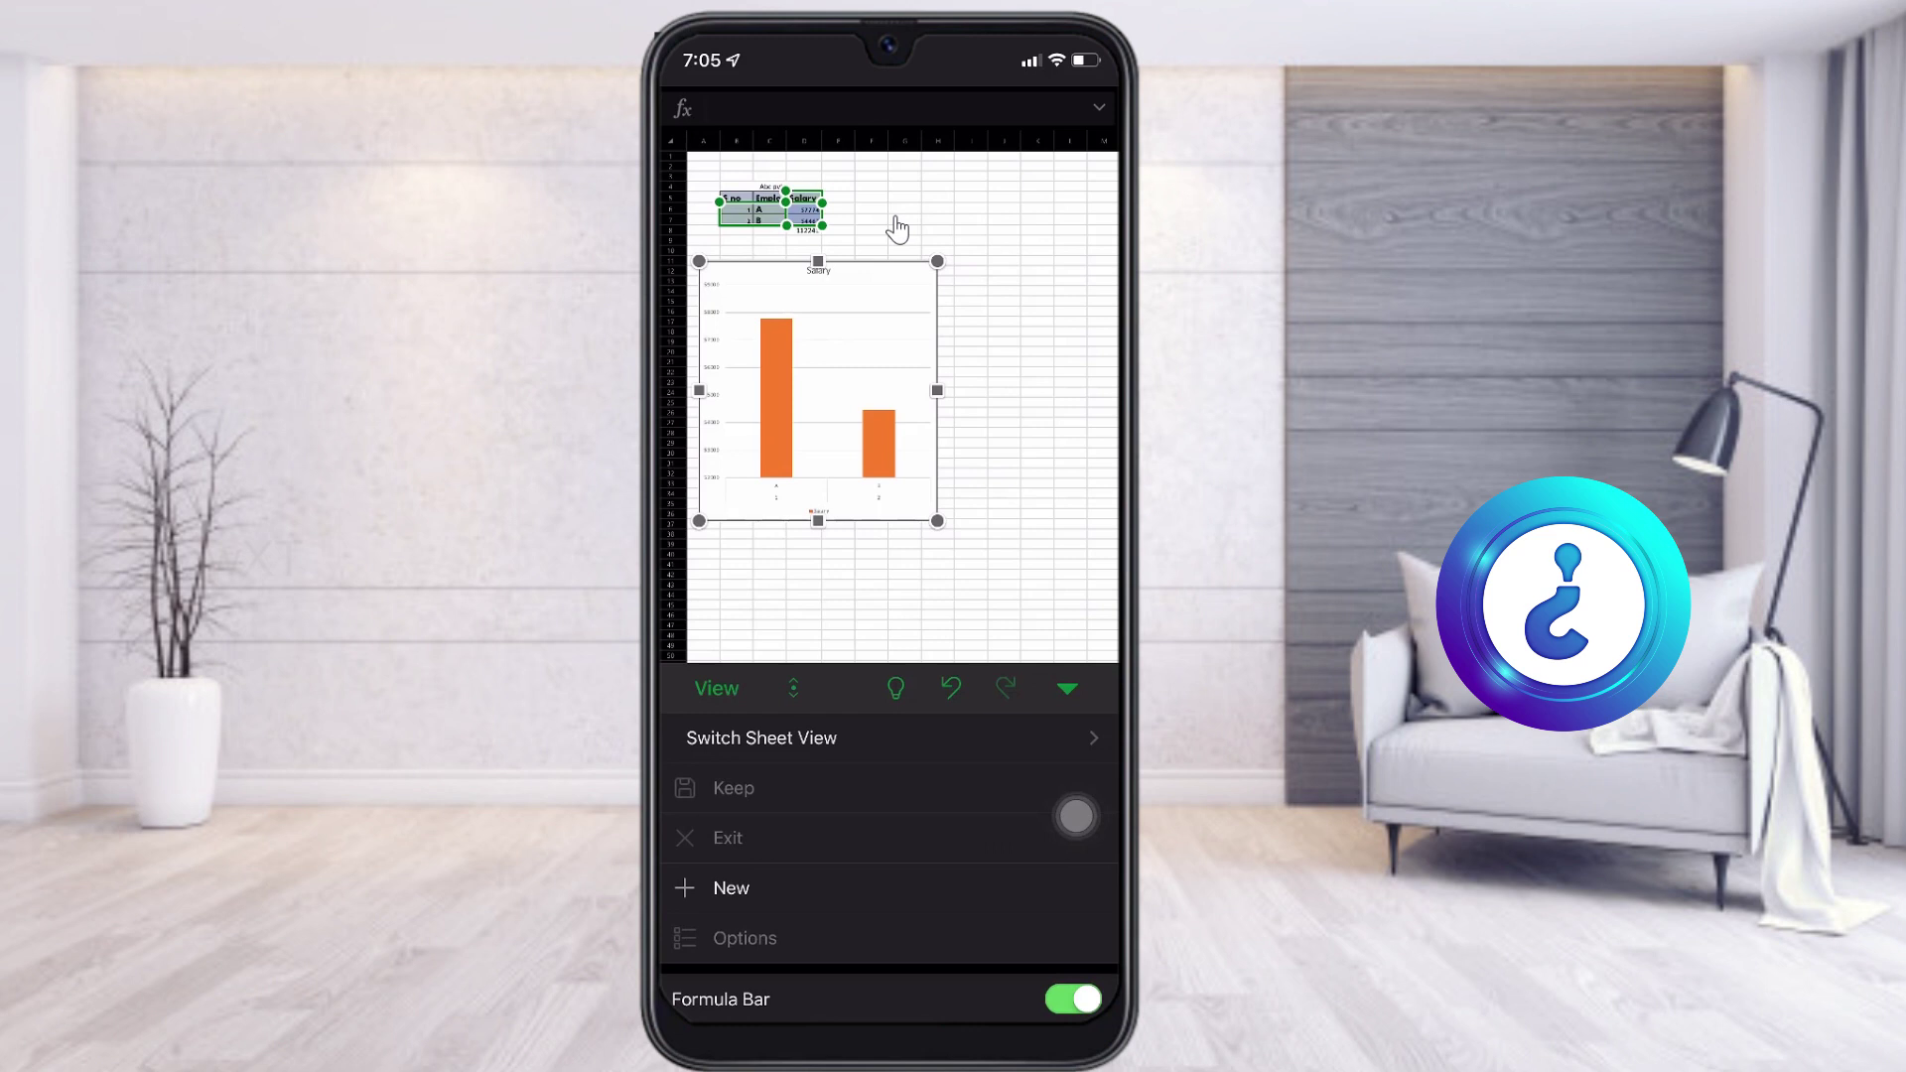
left_click(1003, 422)
left_click(716, 688)
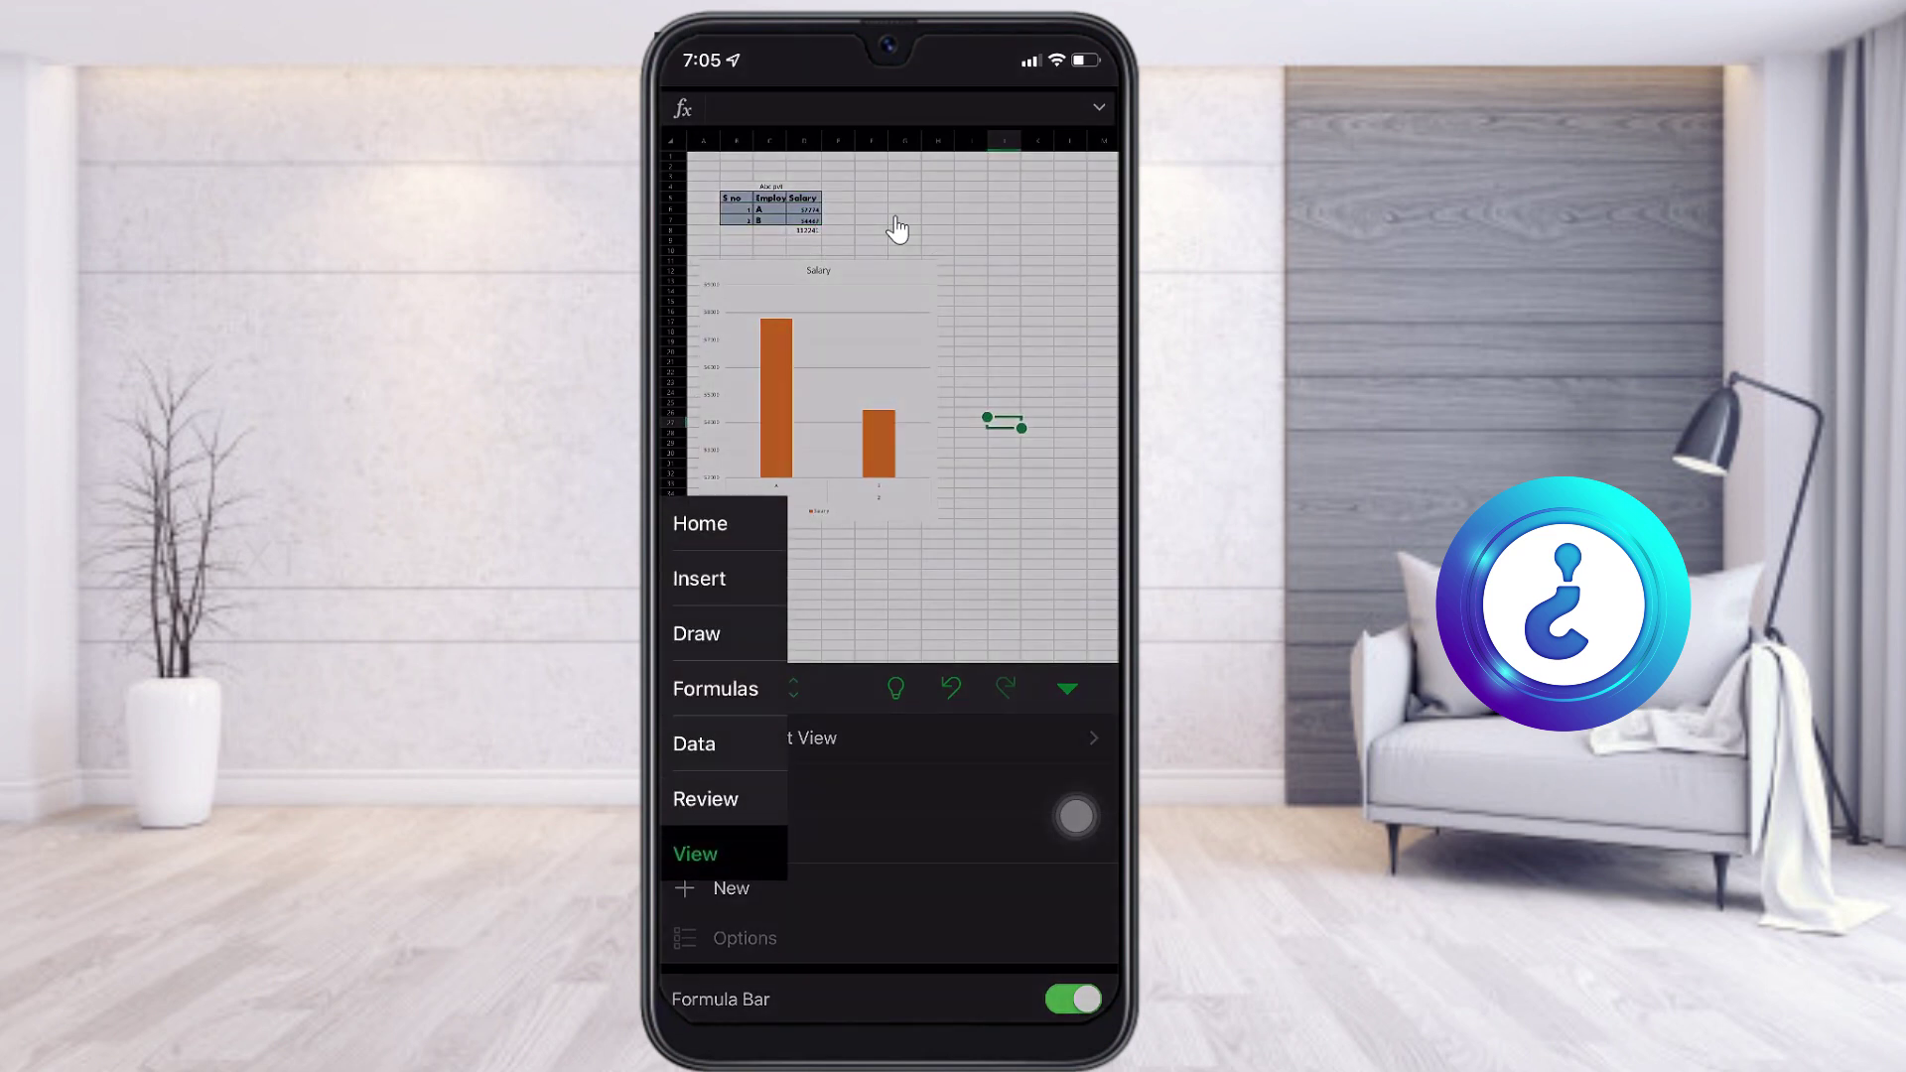
left_click(700, 523)
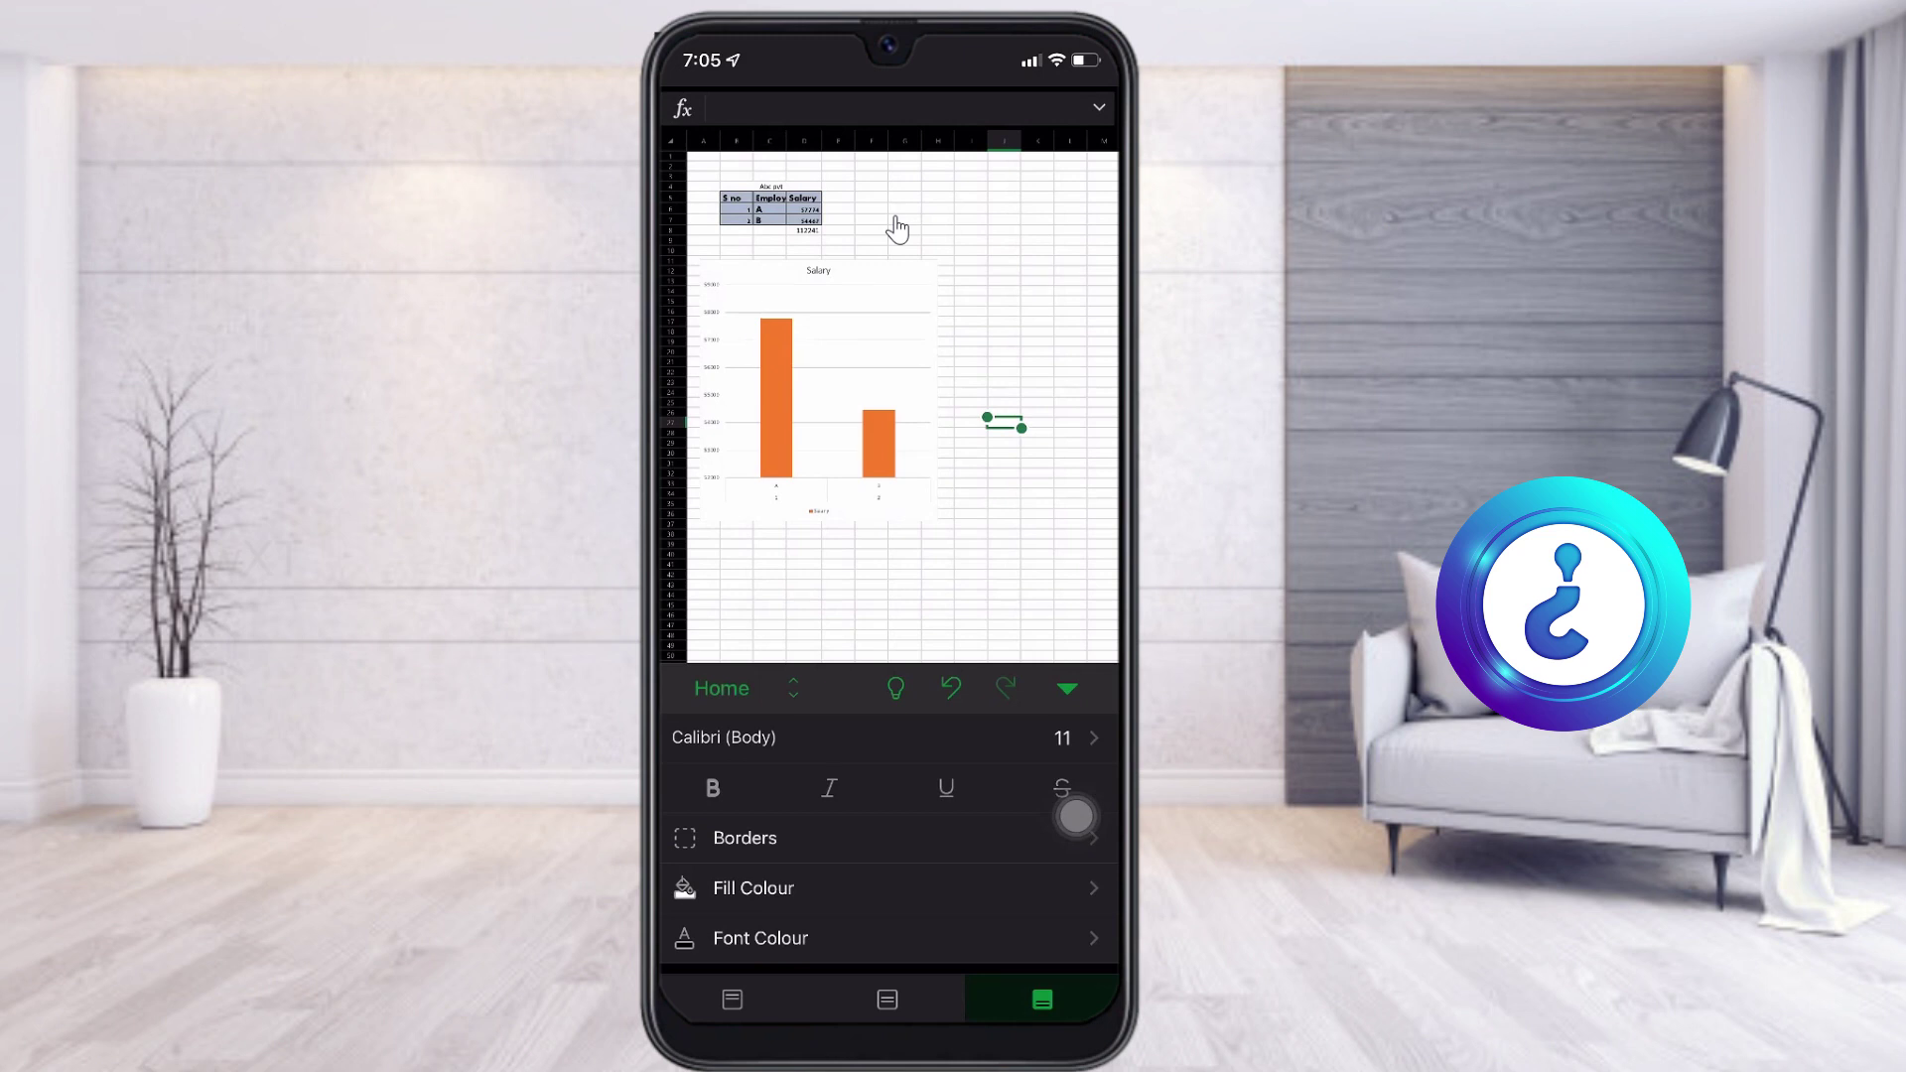
left_click(818, 390)
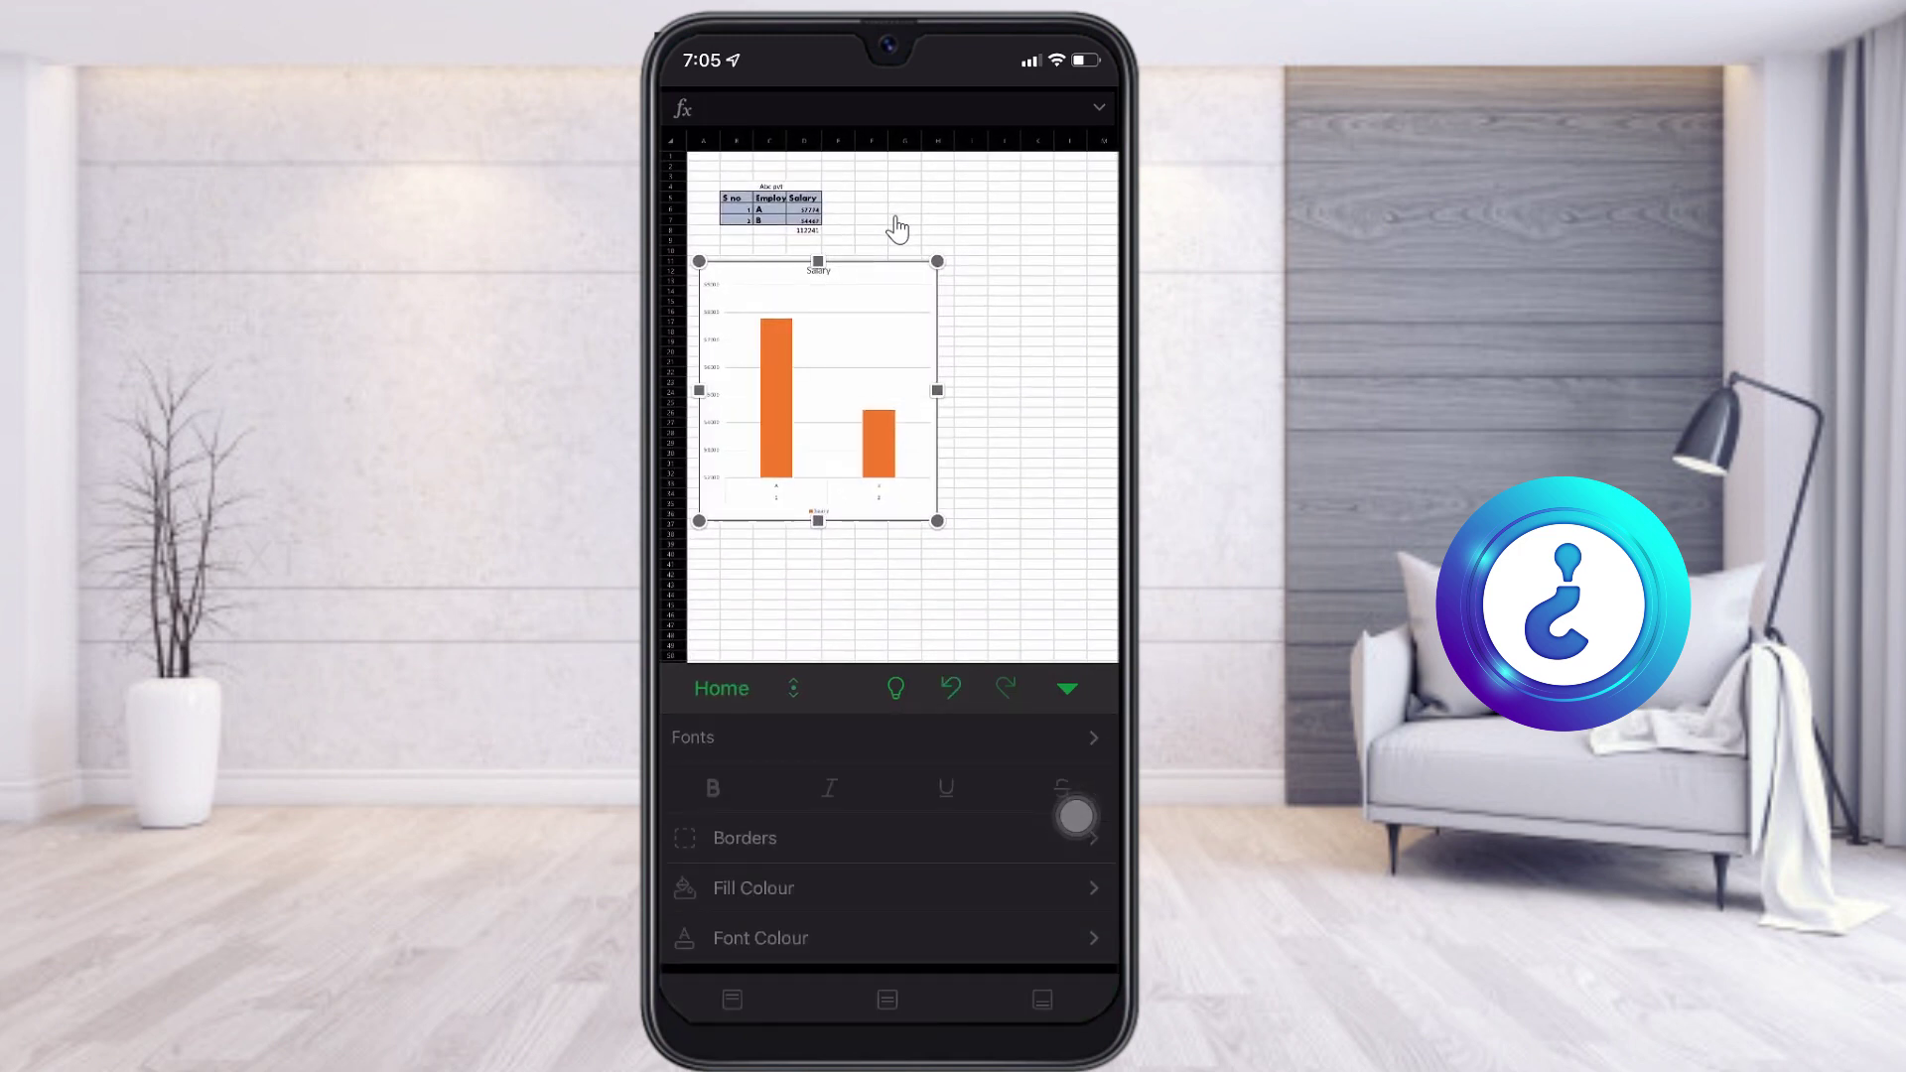
scroll(897, 230, "down", 3)
left_click(1019, 482)
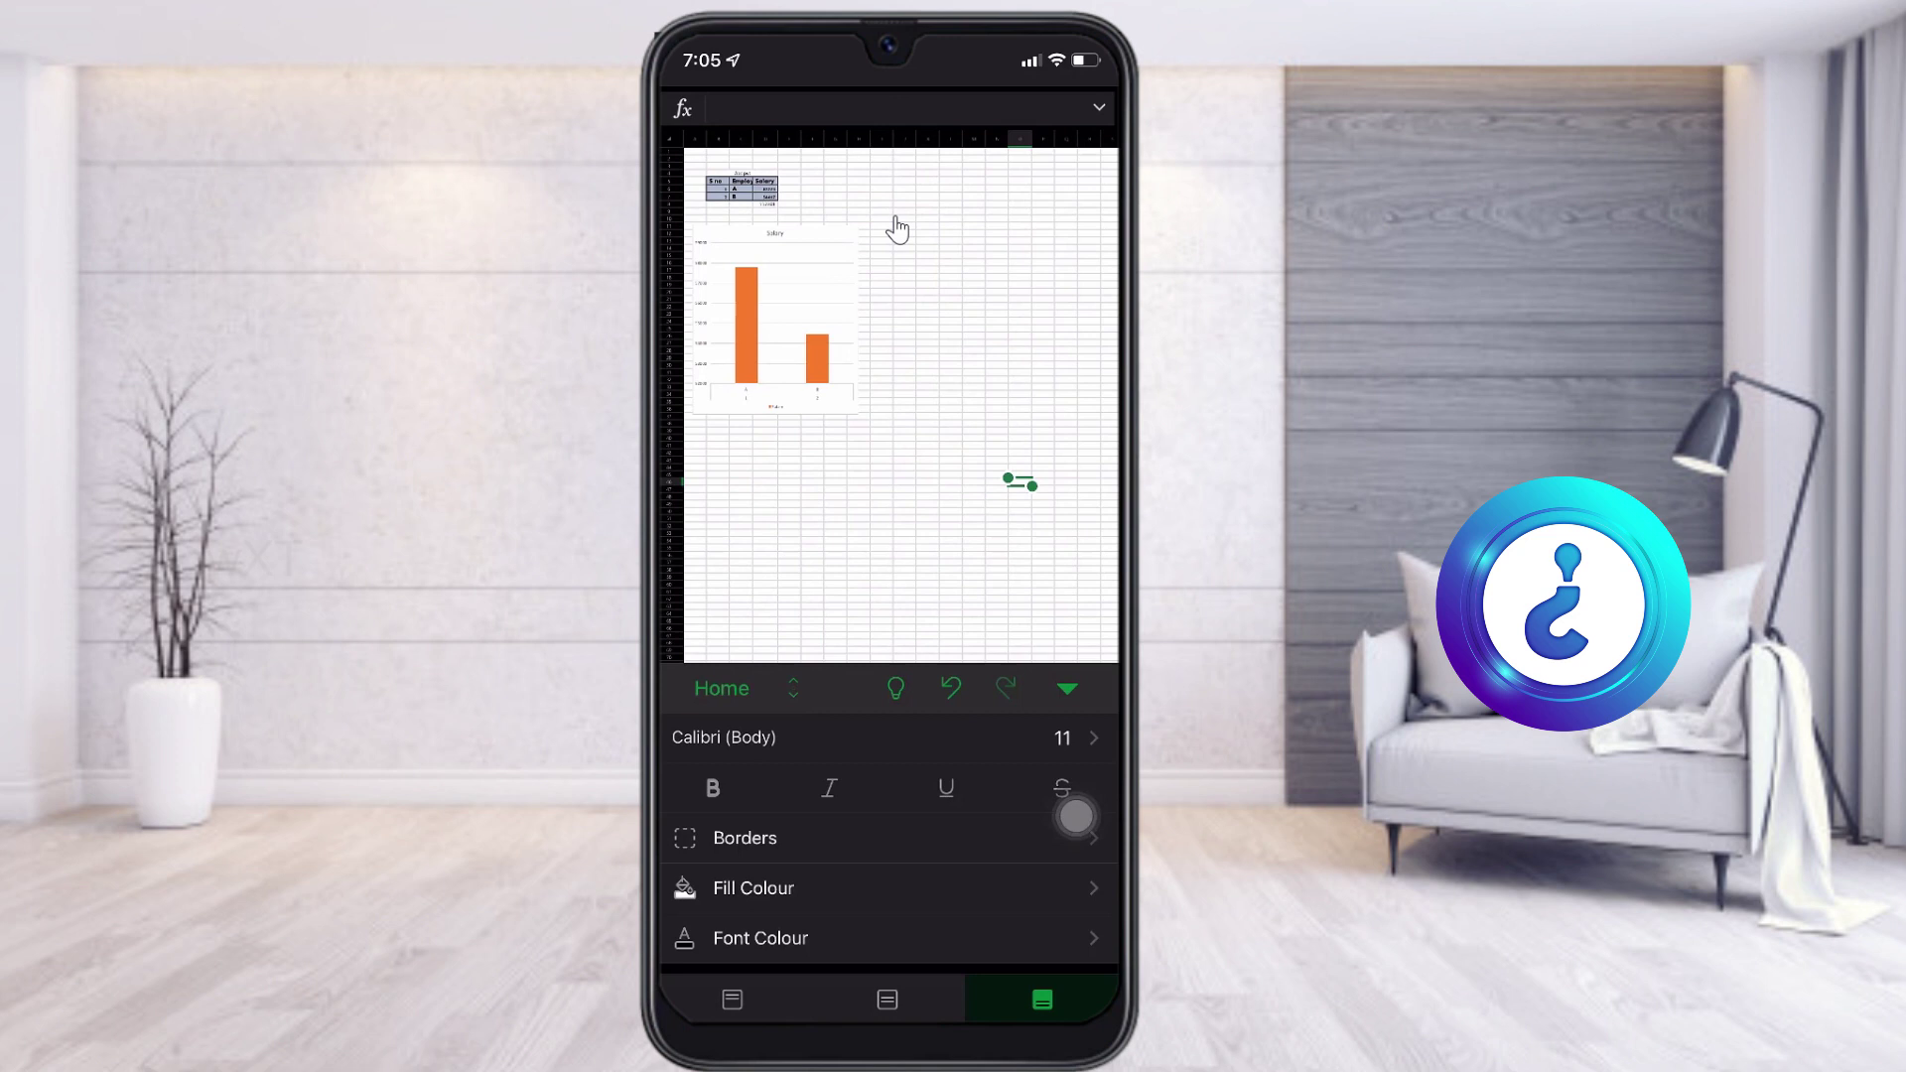
- Save a copy of the workbook under the name "salary" in the personal OneDrive storage
left_click(1066, 688)
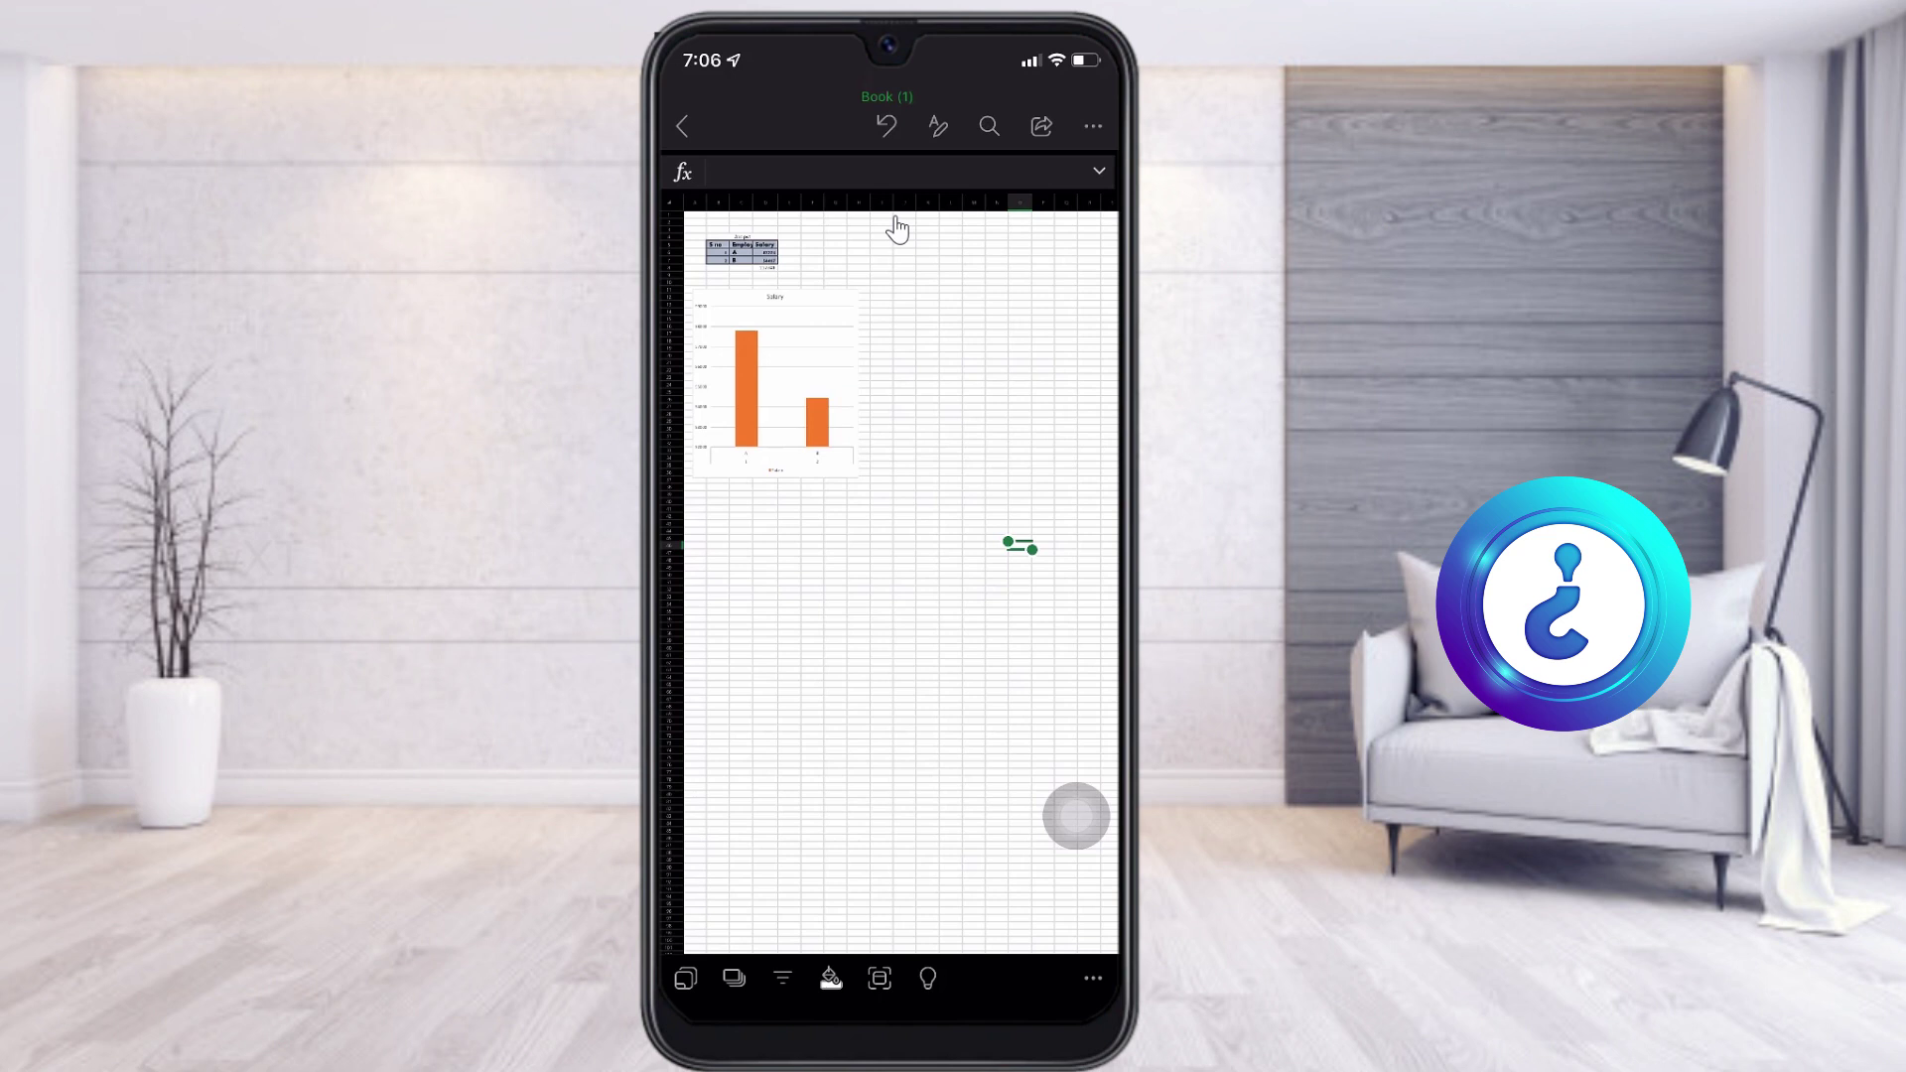
left_click(1084, 139)
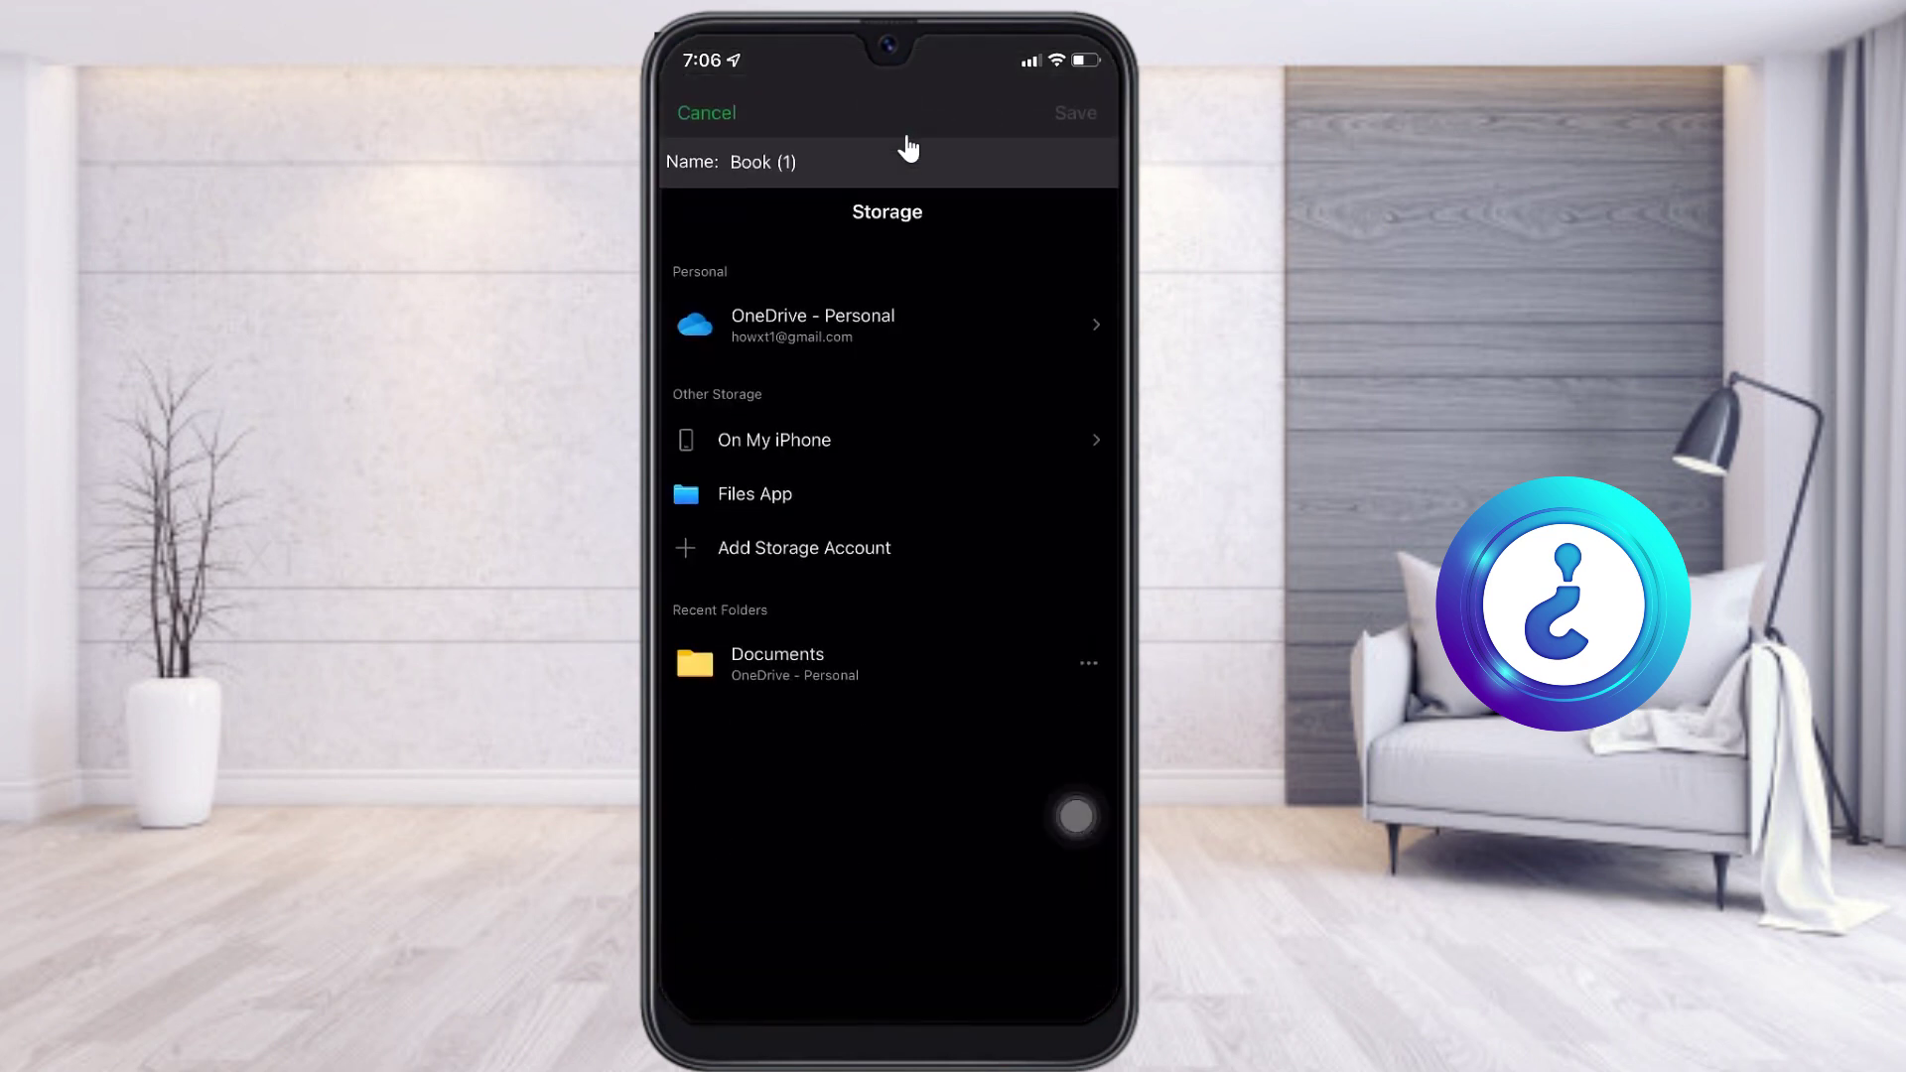
left_click(908, 149)
key("BackSpace")
type("sal")
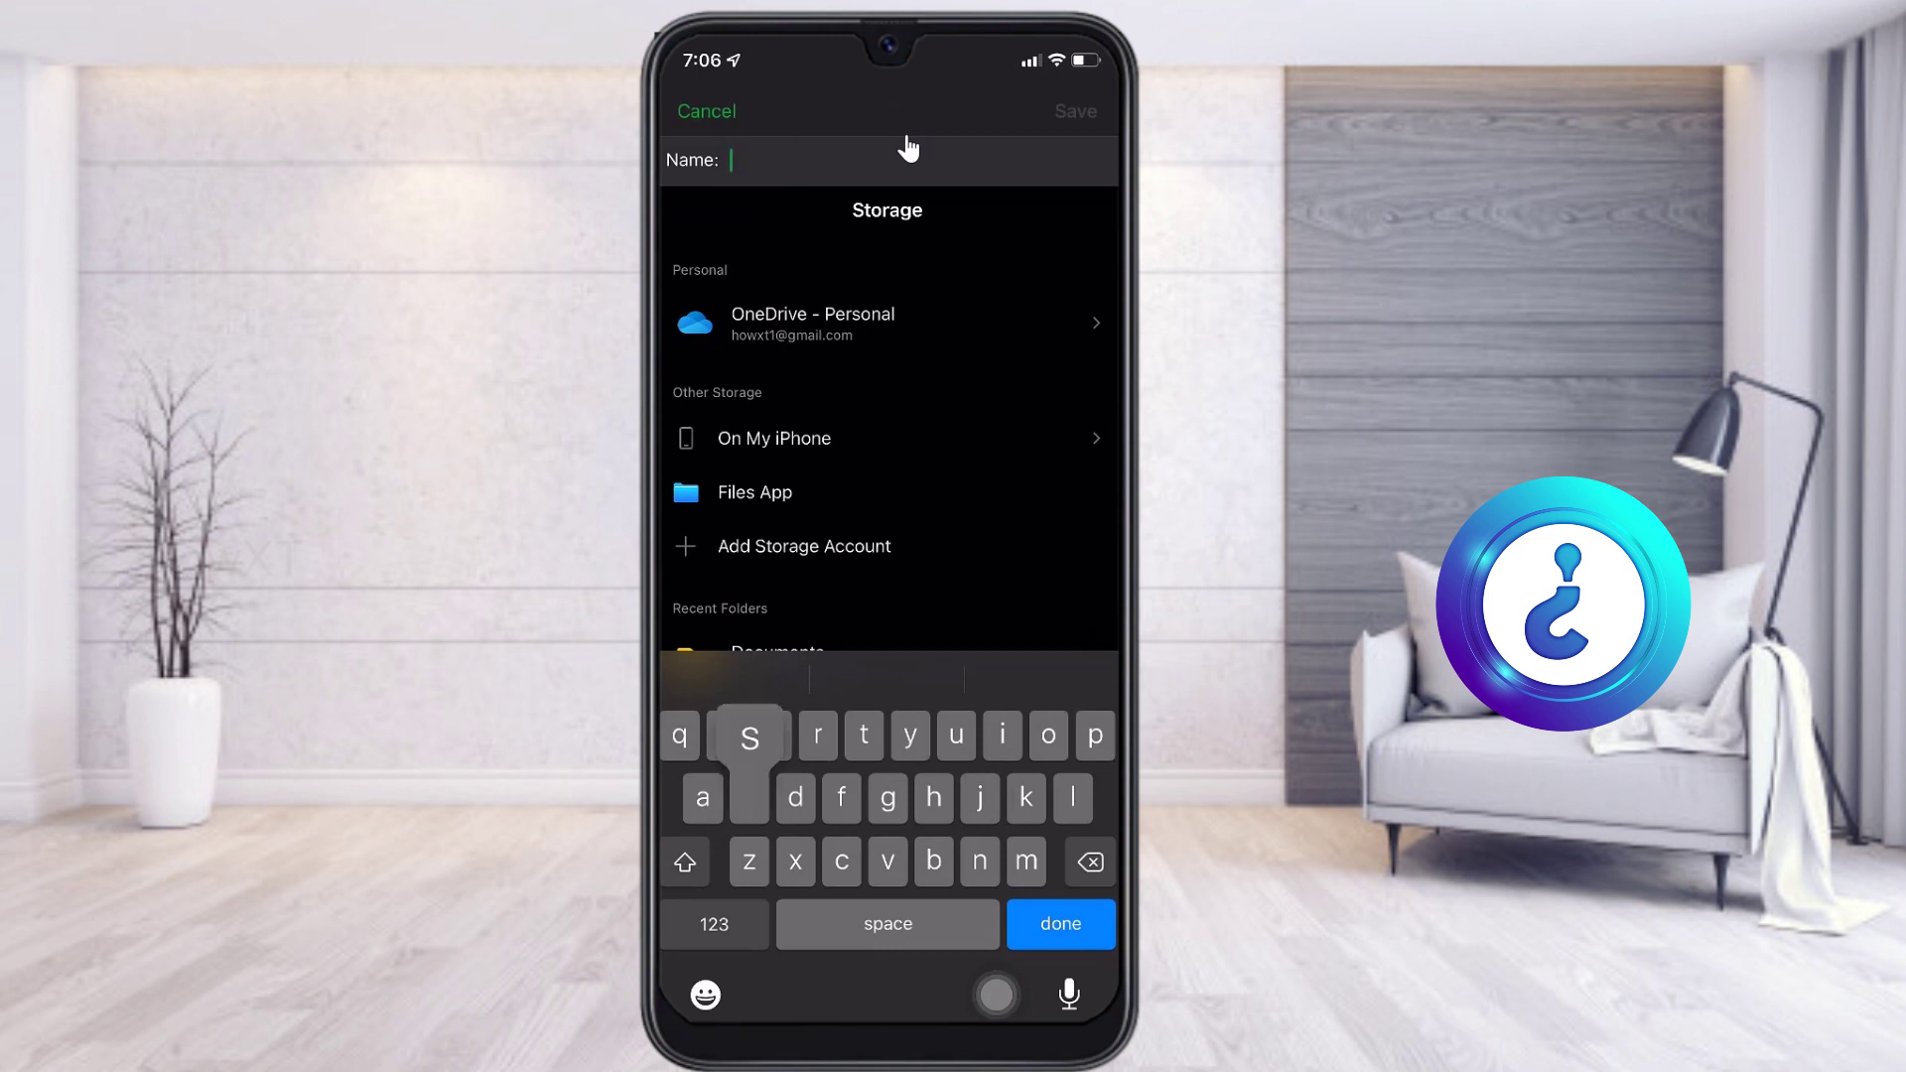
type("ary")
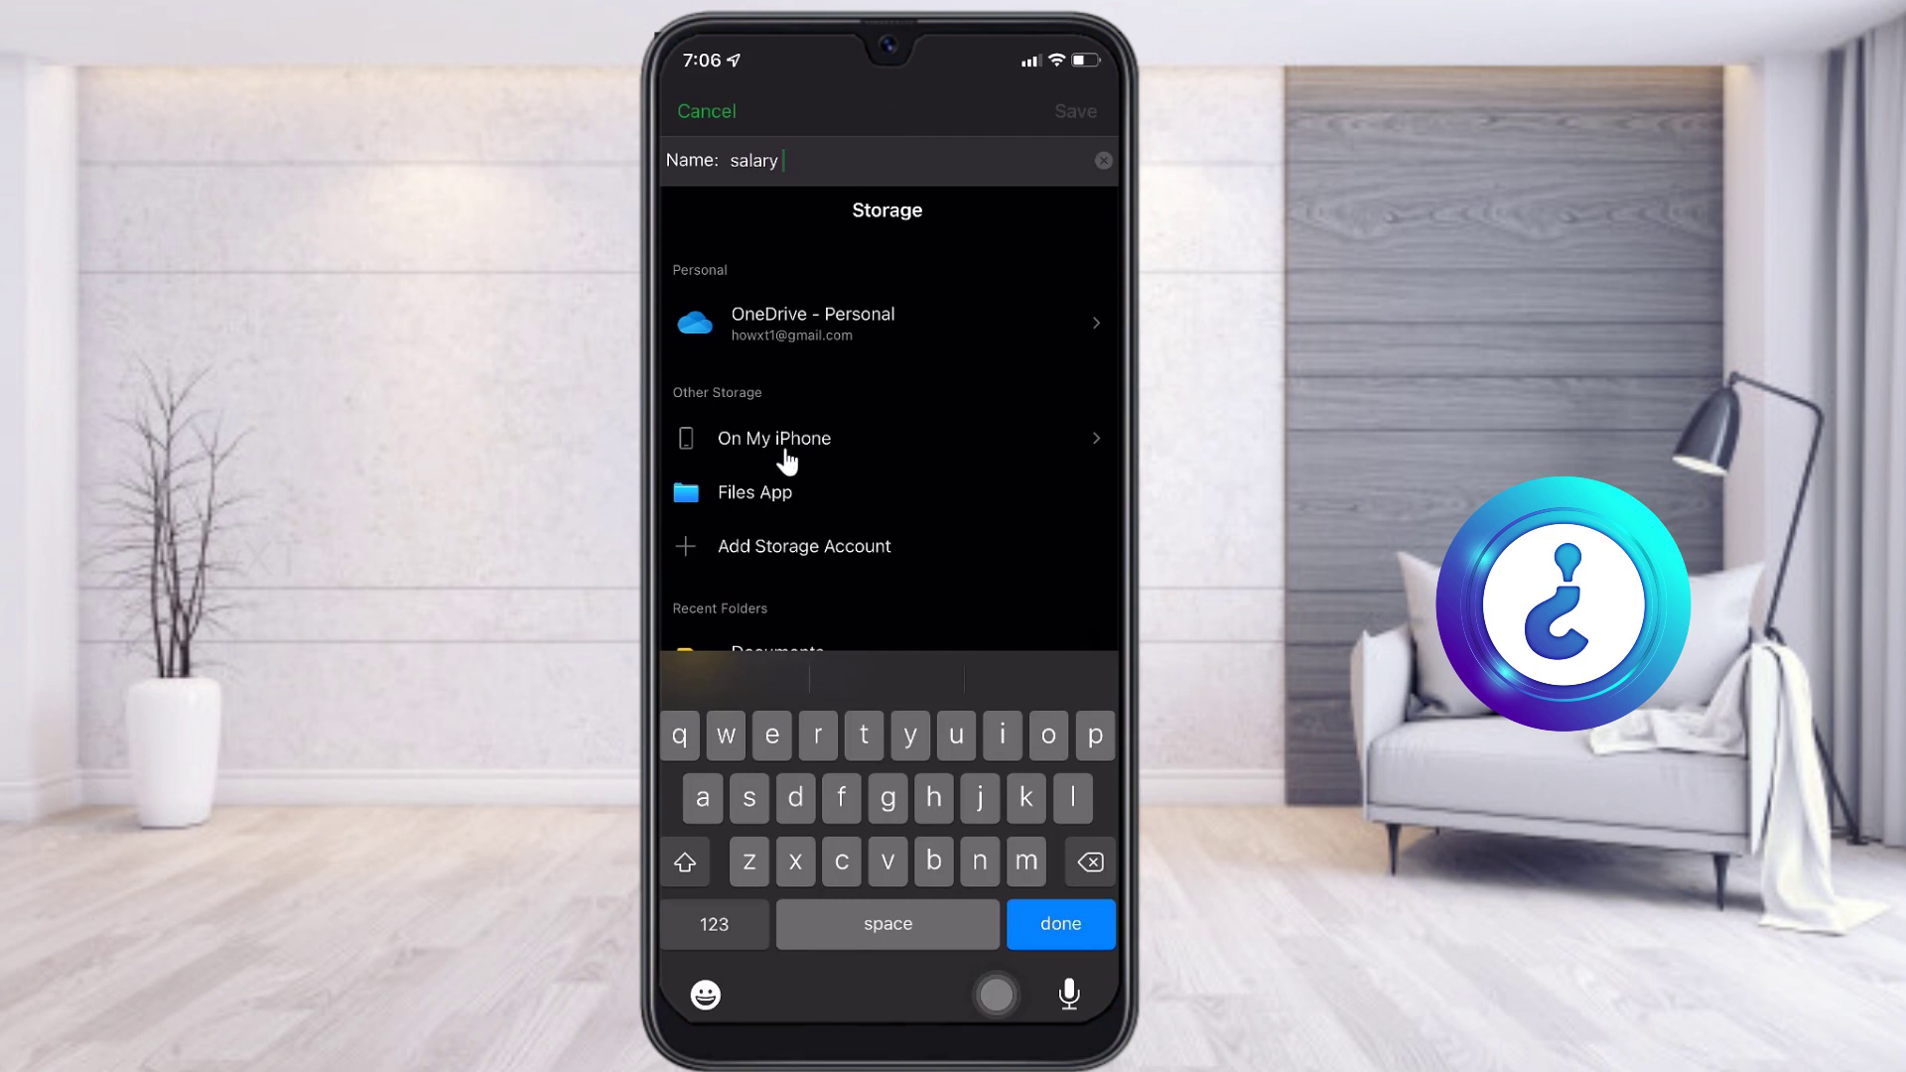
left_click(828, 335)
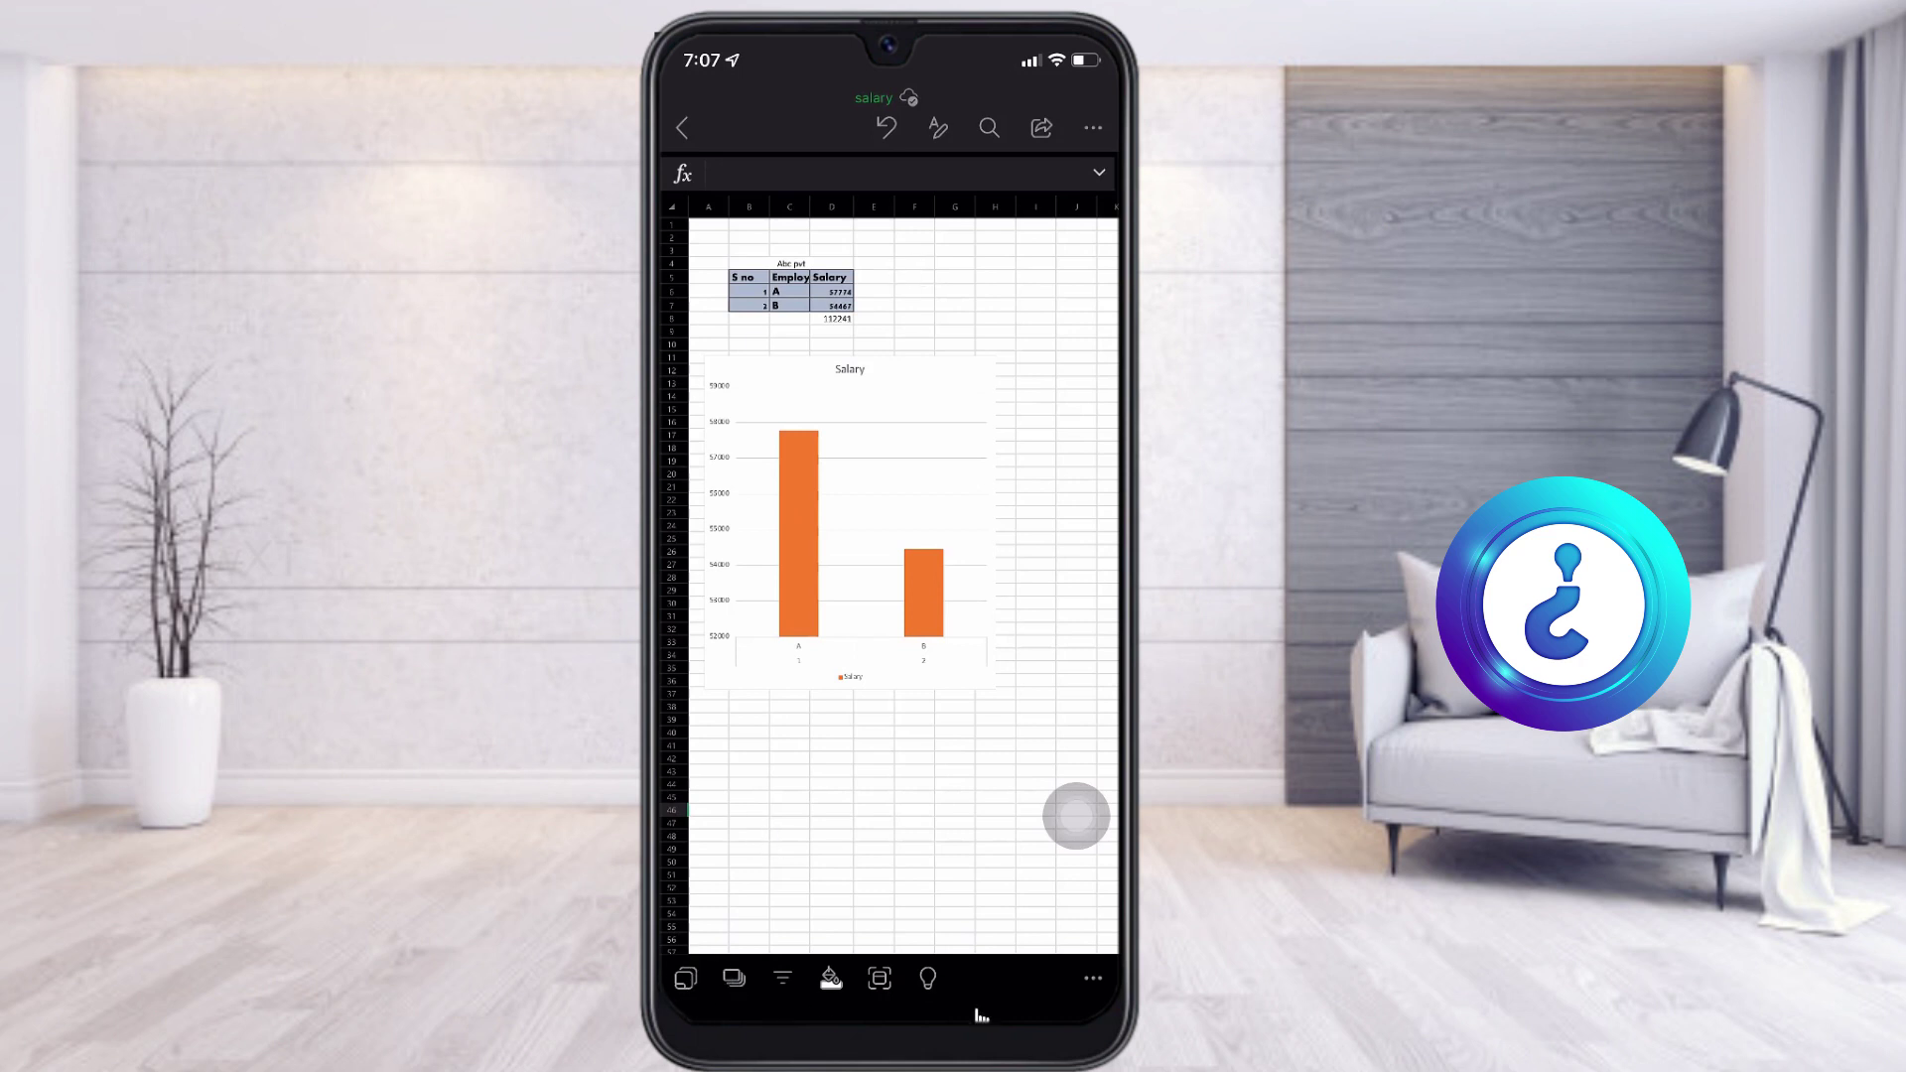
- View the workbook's list of sheets, hide it again and return to the iPhone home screen
left_click(685, 980)
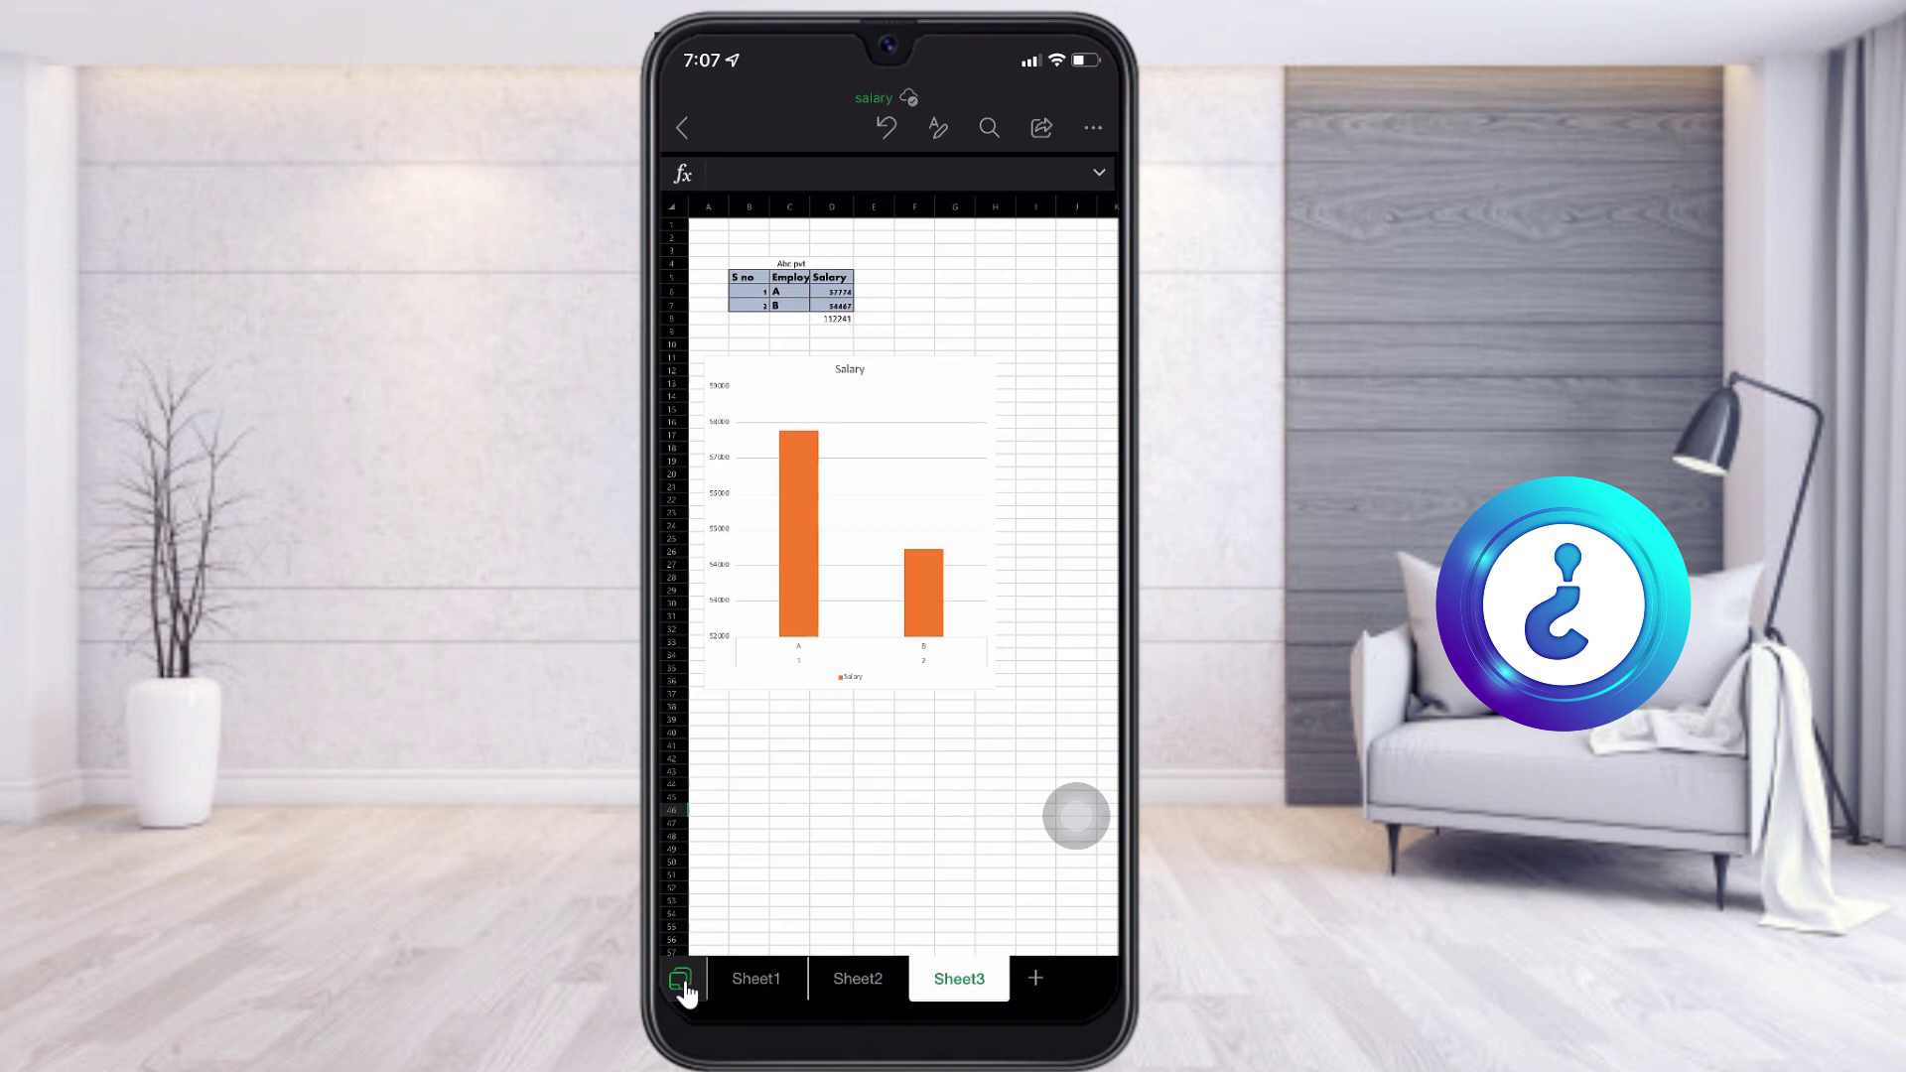
left_click(685, 980)
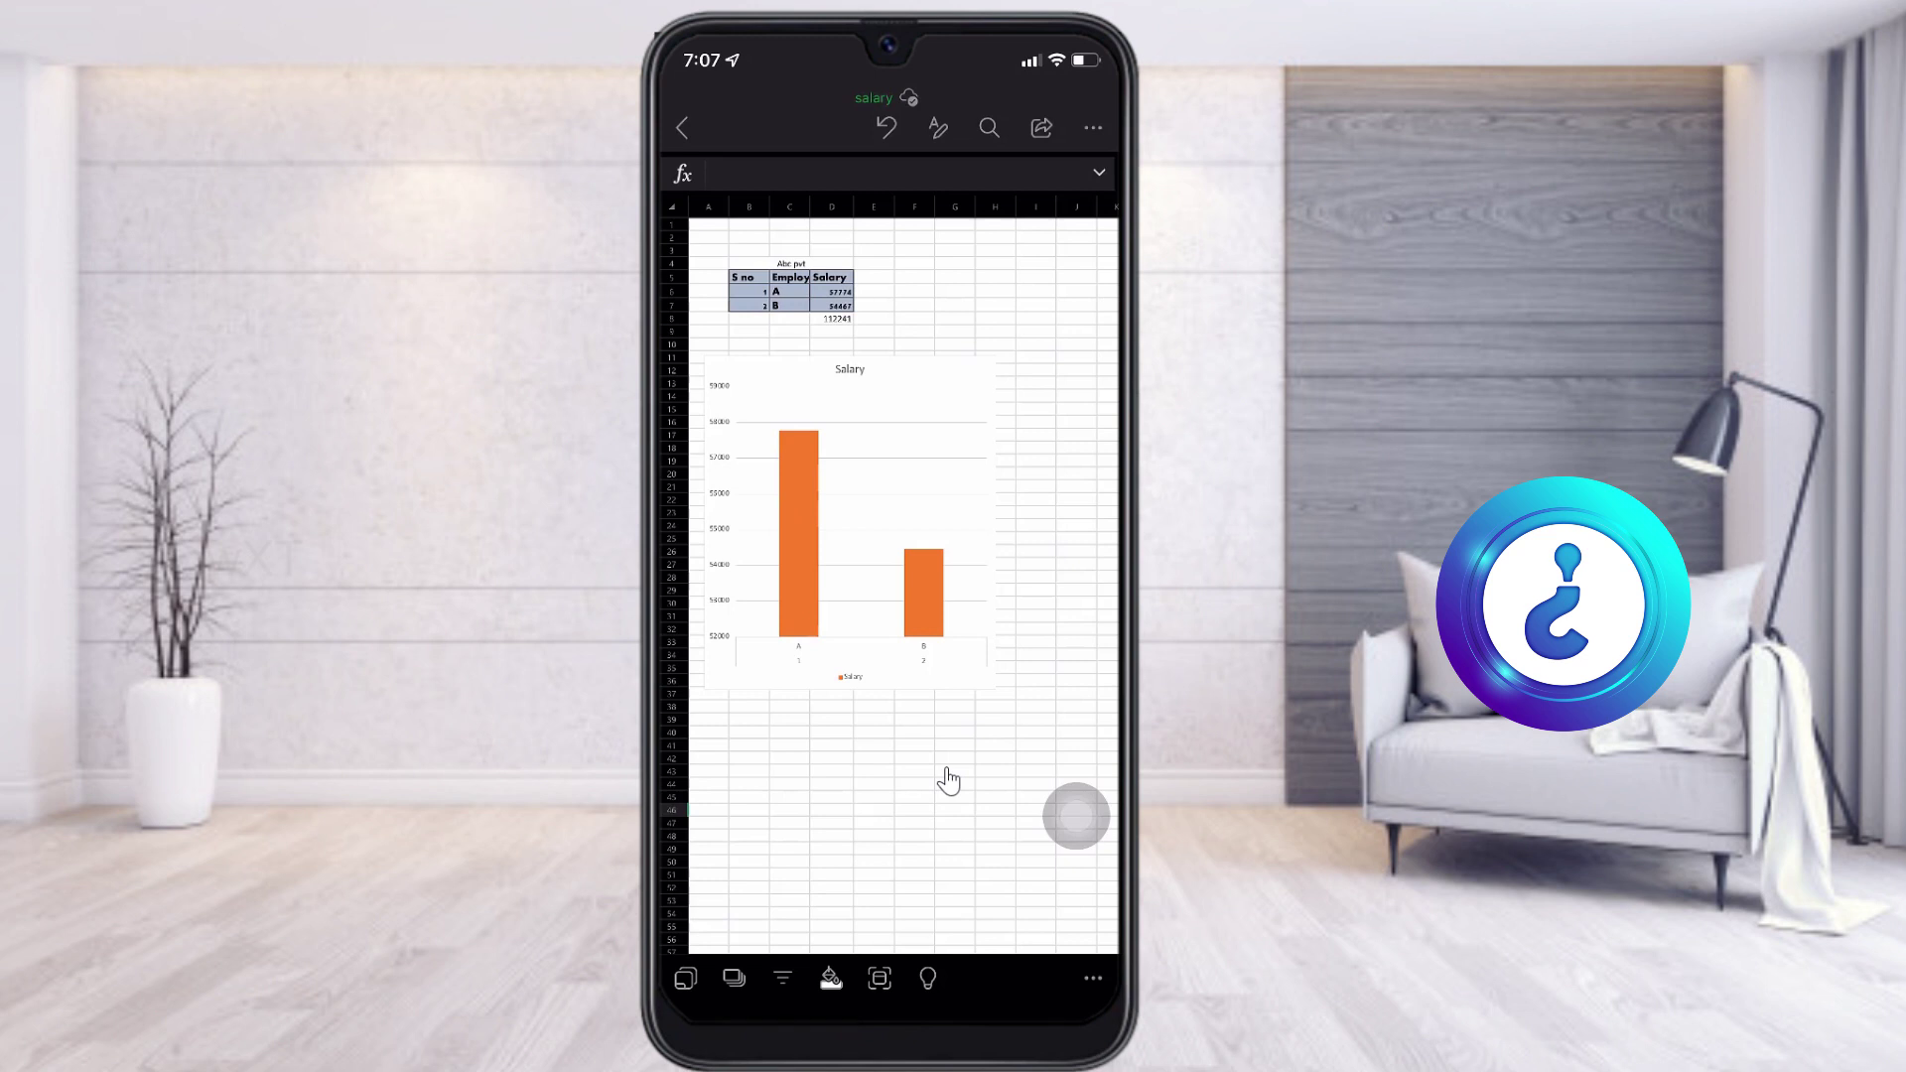
key("super+h")
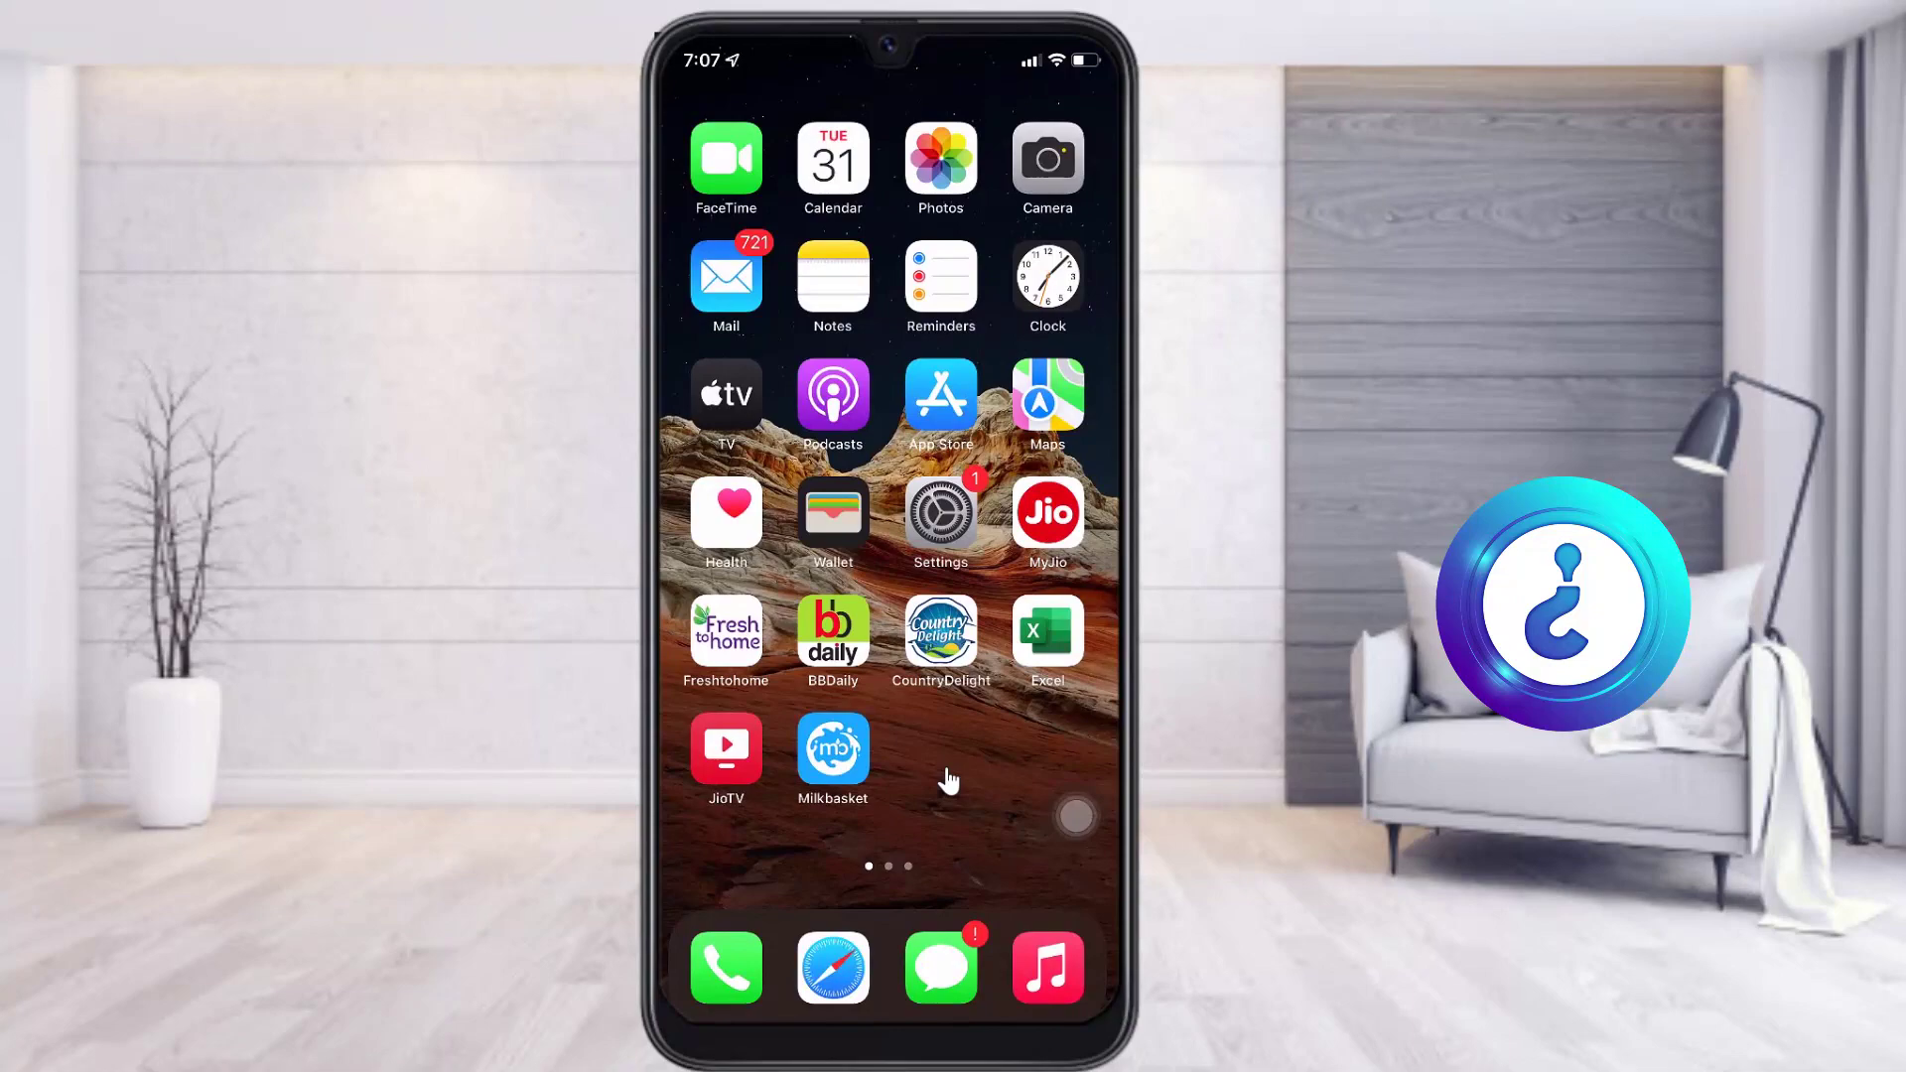